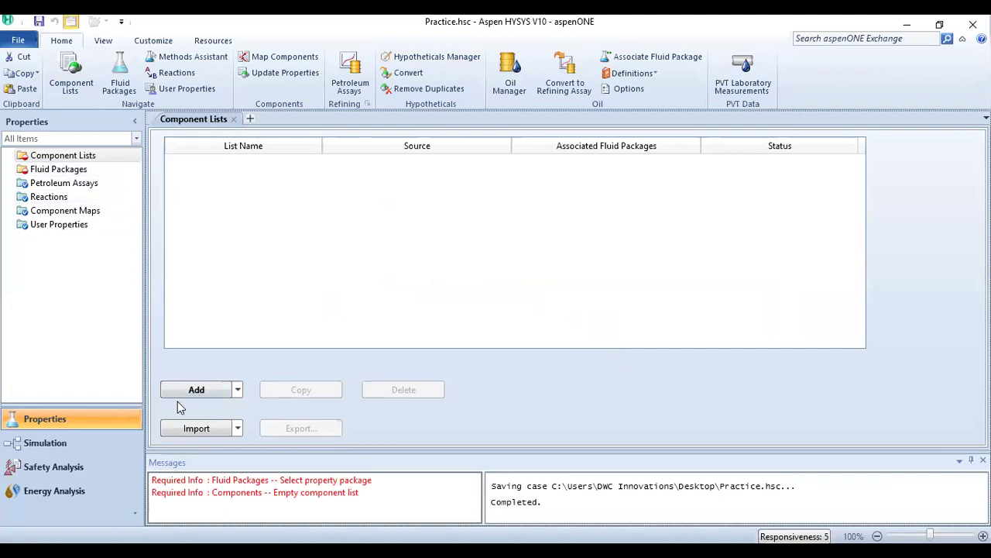
click(195, 390)
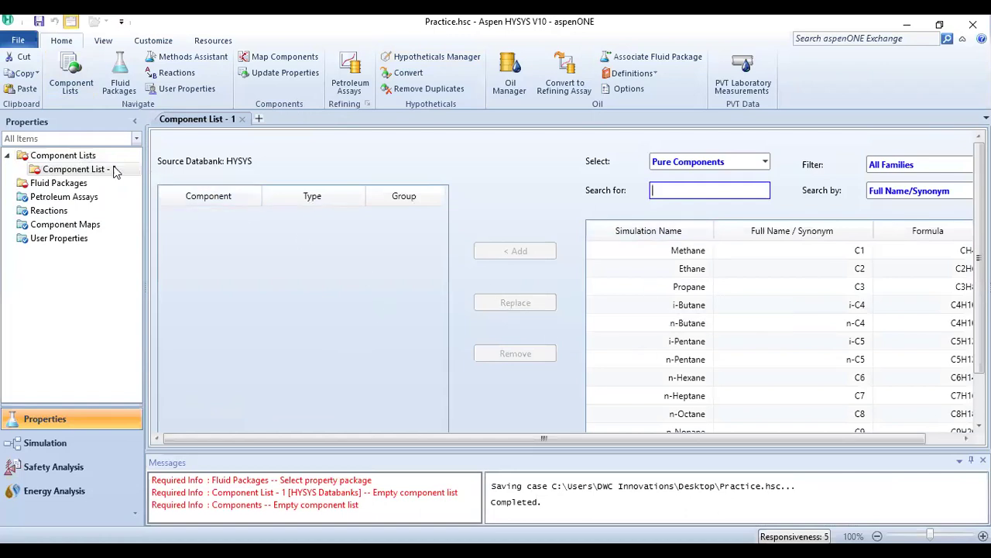
right_click(81, 172)
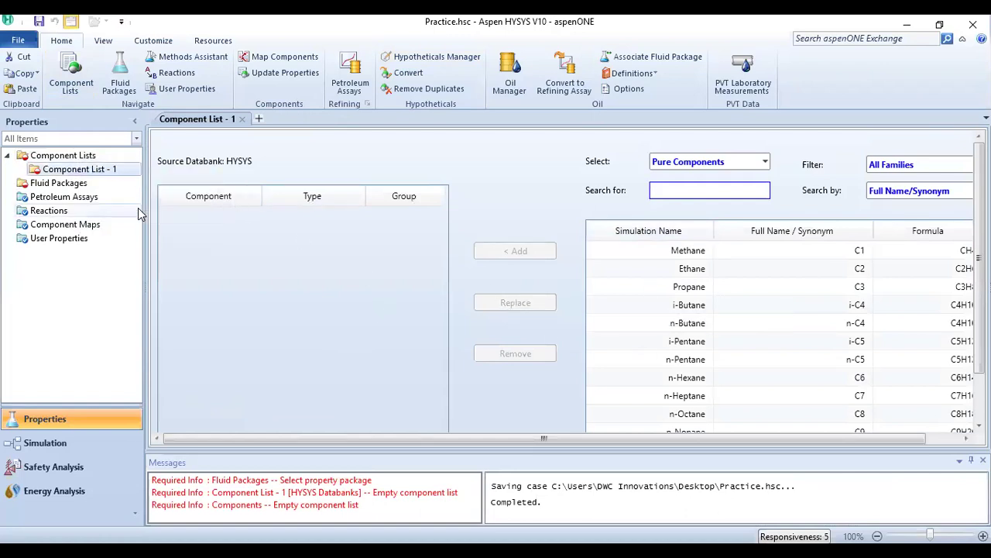
click(138, 206)
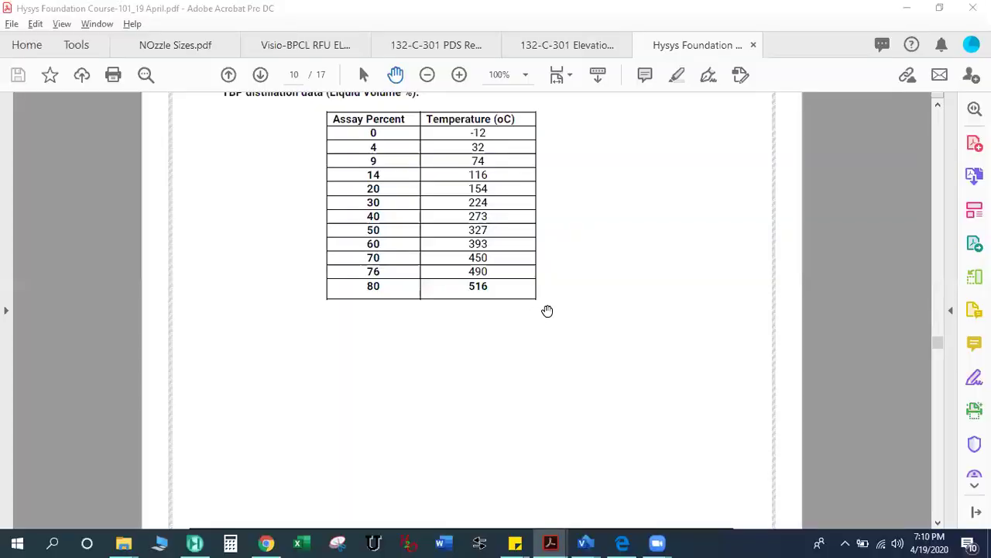
Review the crude oil example's fluid package, bulk properties, light ends and TBP distillation data in the Hysys Foundation Course PDF
scroll(630, 410, up, 6)
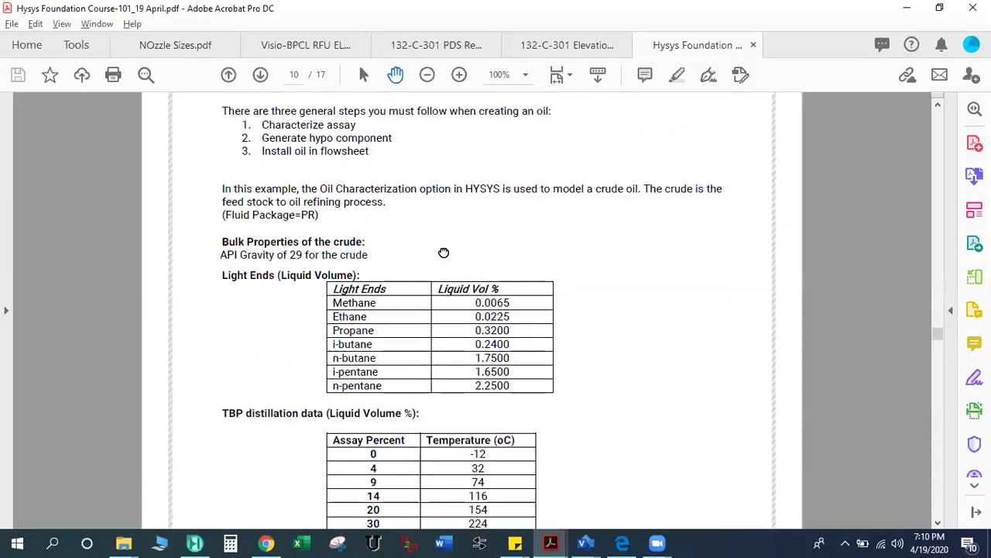
drag(439, 235, 427, 277)
drag(615, 271, 639, 223)
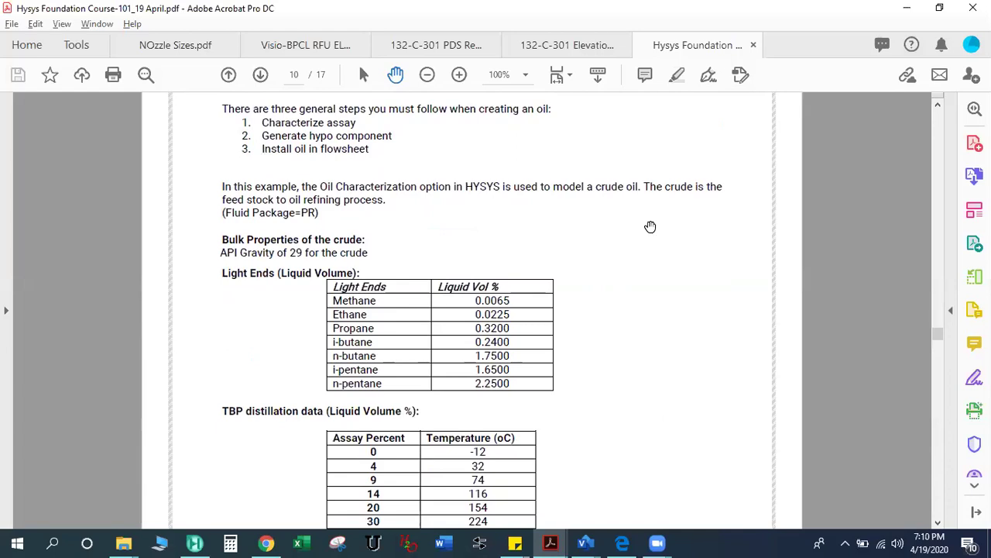
scroll(664, 294, down, 3)
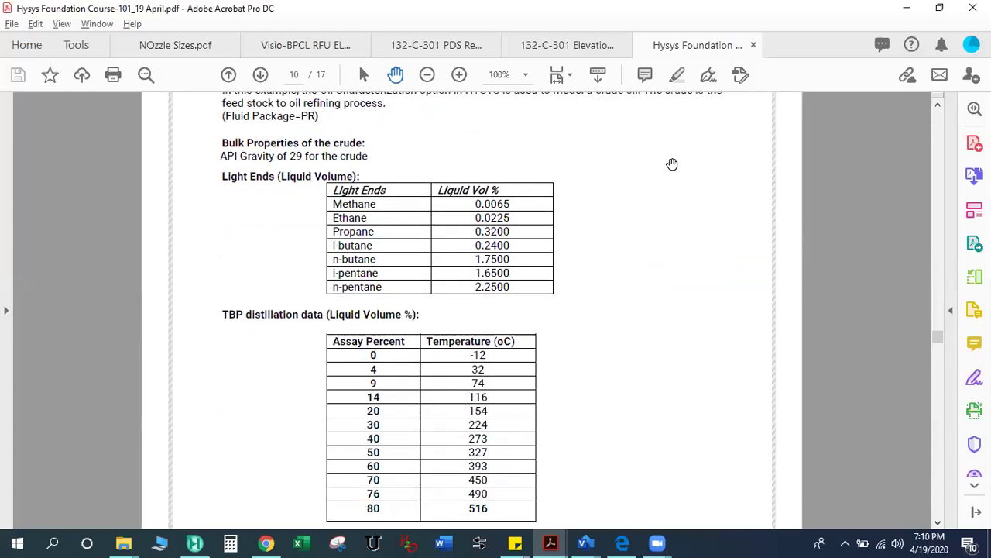
scroll(671, 204, up, 2)
scroll(365, 181, down, 1)
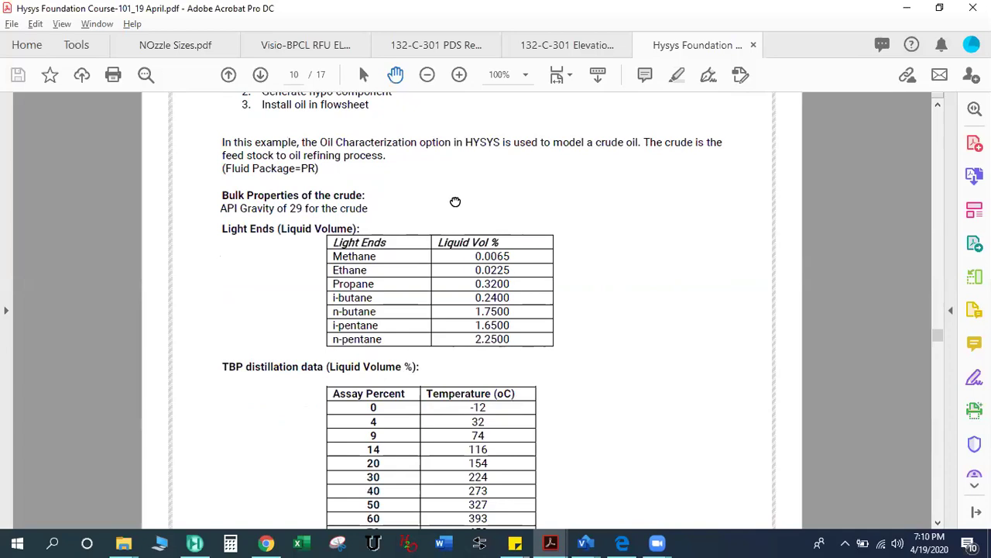
scroll(339, 183, down, 1)
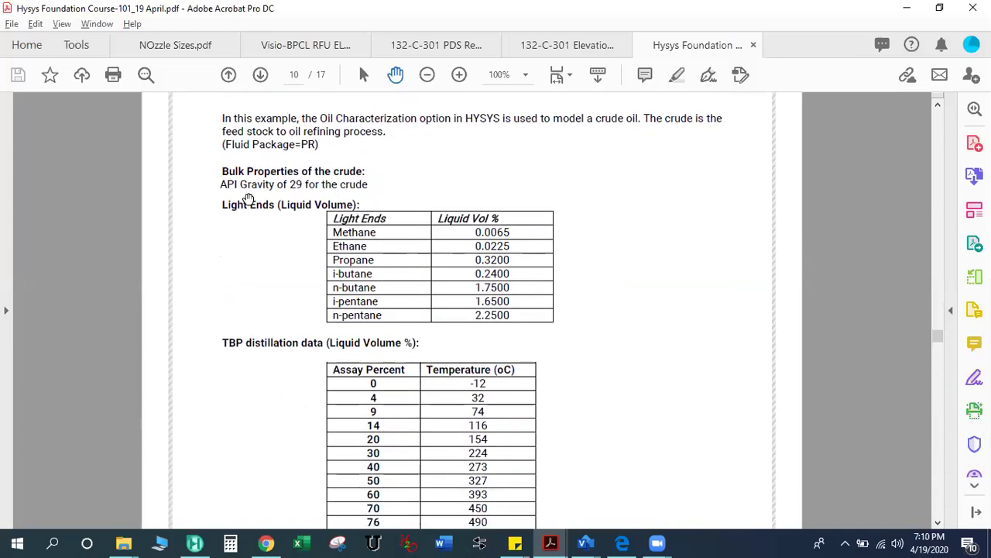
scroll(612, 286, down, 1)
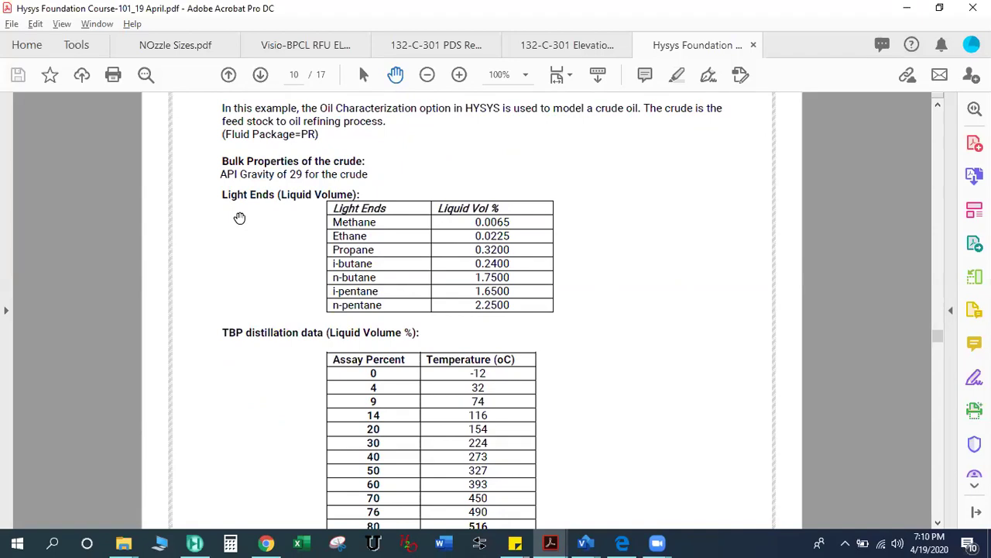
scroll(531, 332, down, 2)
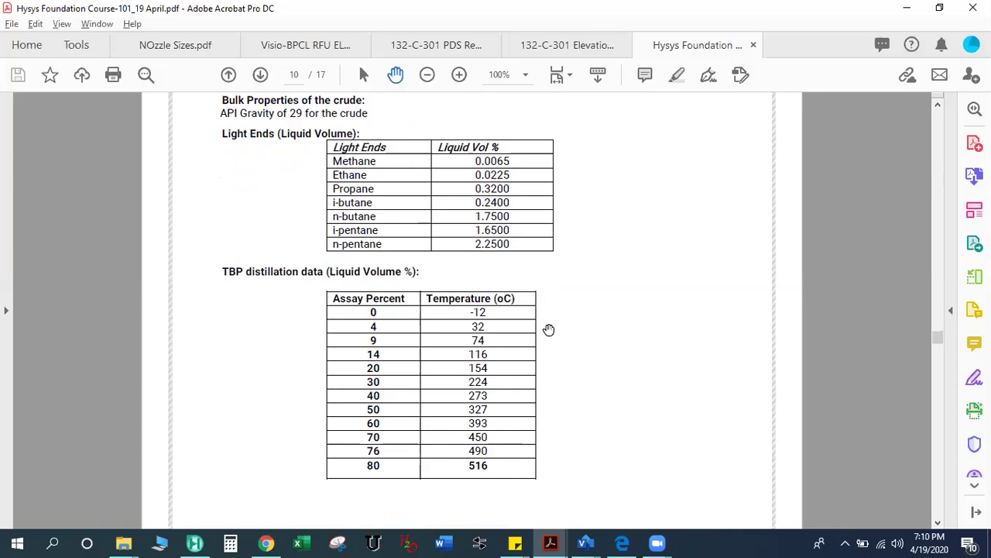
scroll(549, 330, down, 9)
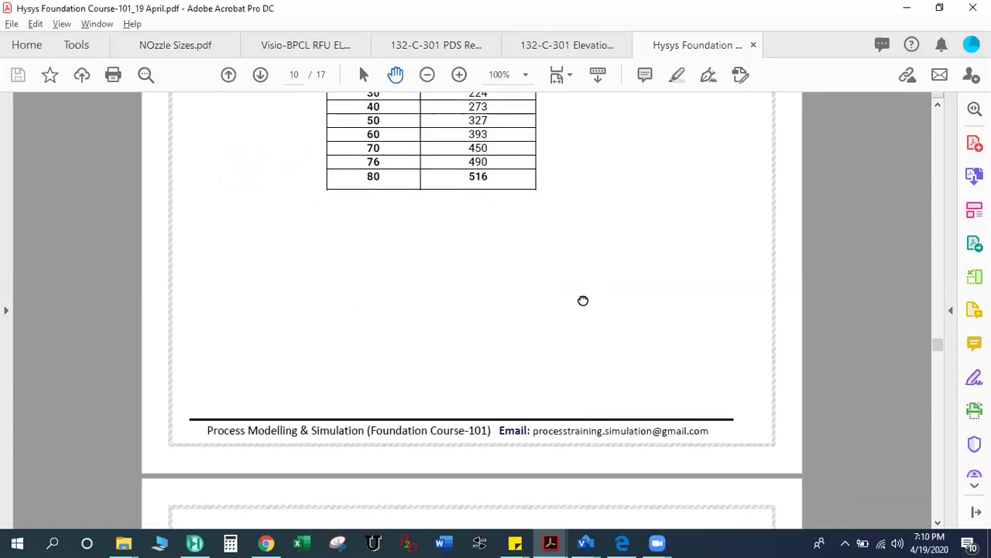
scroll(581, 301, up, 6)
scroll(578, 305, up, 2)
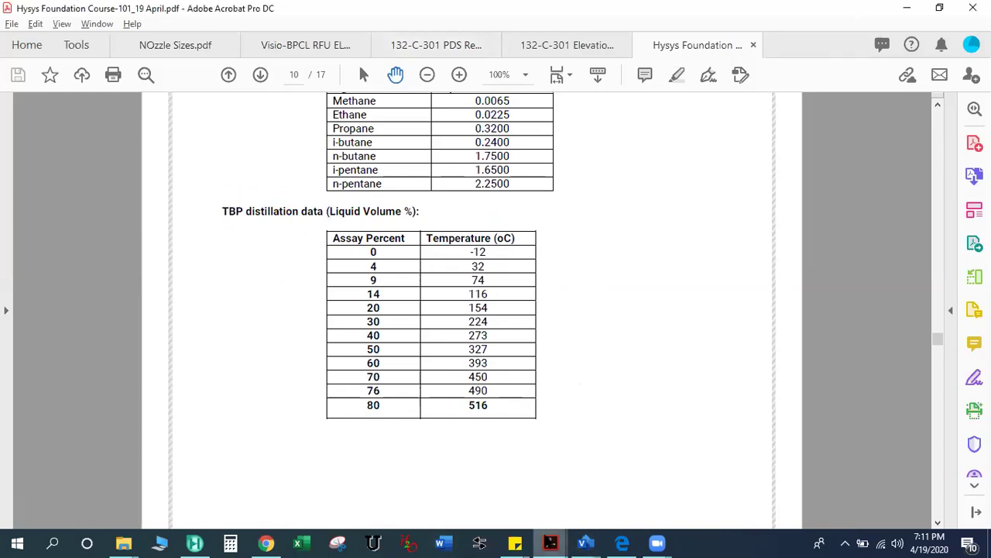
click(551, 542)
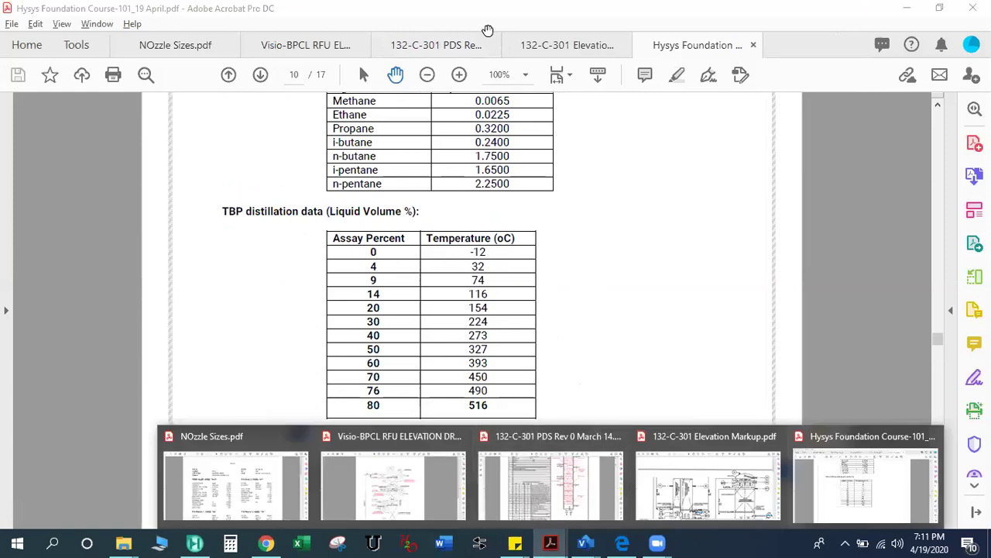
click(844, 482)
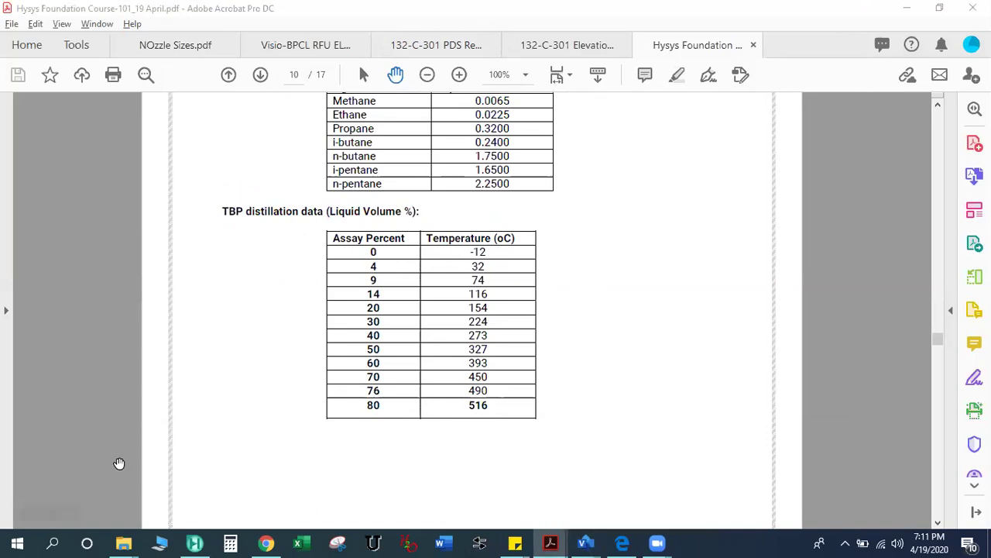
Switch to Aspen HYSYS and create a new component list from the HYSYS databank
click(194, 542)
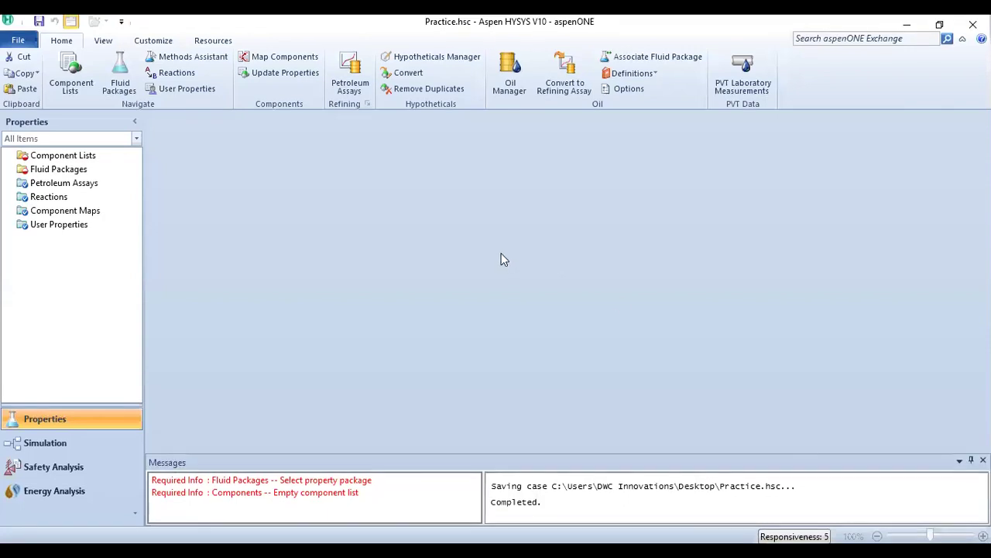
click(61, 157)
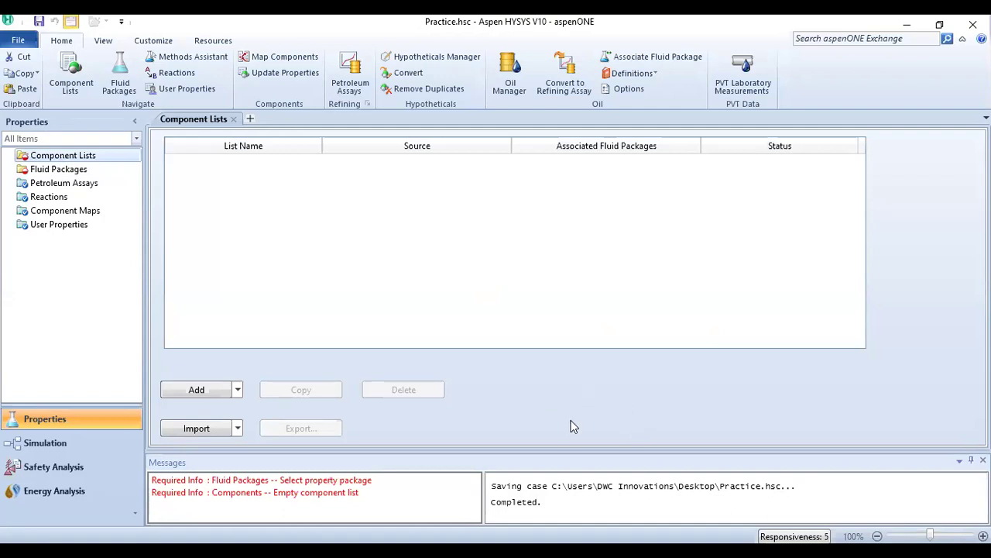
click(196, 391)
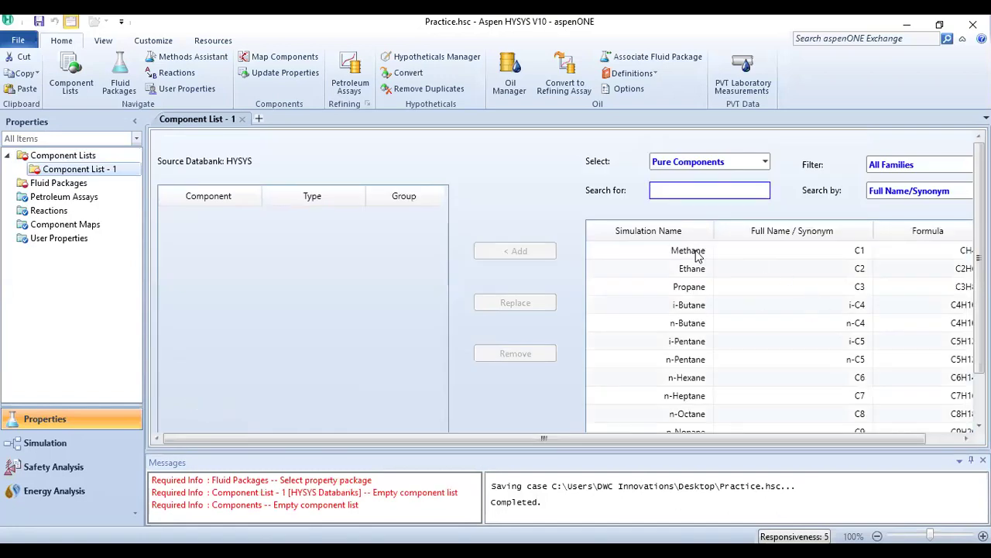
Add Methane, Ethane, Propane, i-Butane, n-Butane and i-Pentane to the component list
click(692, 251)
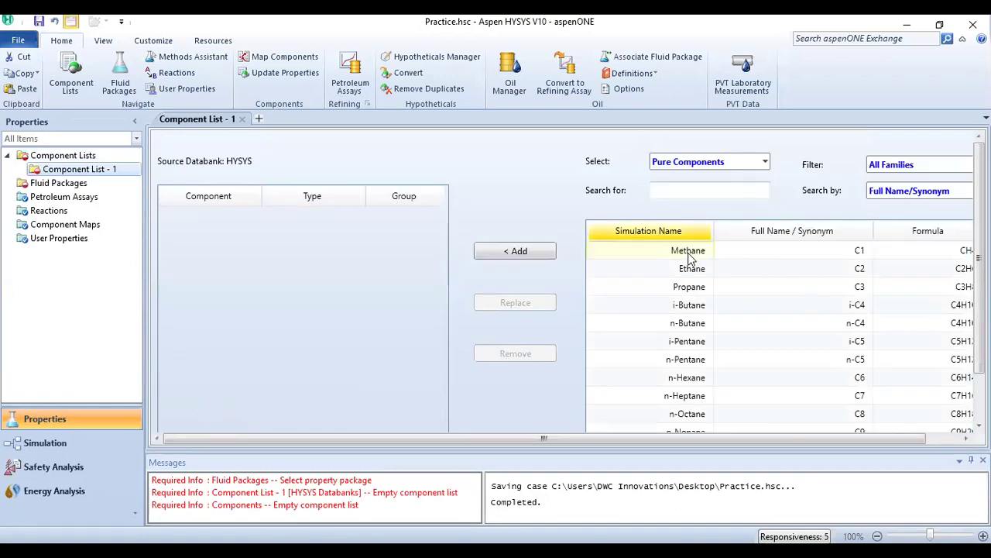
ctrl+click(691, 273)
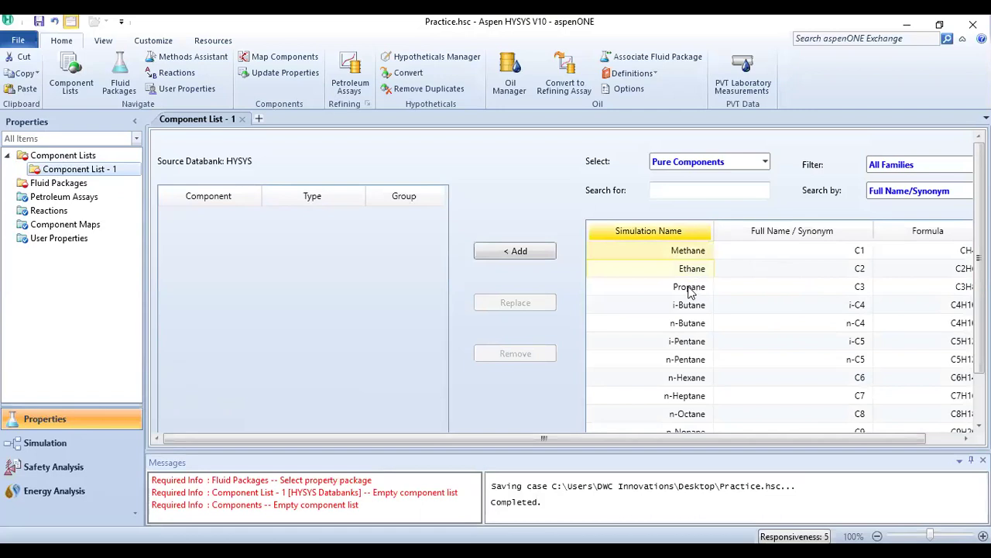
ctrl+click(692, 287)
ctrl+click(691, 305)
ctrl+click(691, 323)
ctrl+click(690, 342)
click(520, 251)
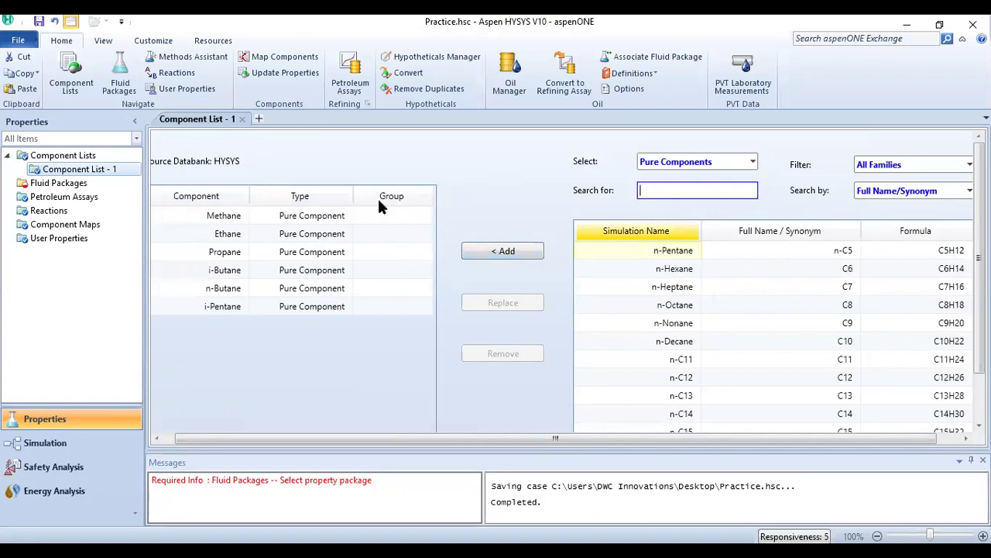
drag(509, 436, 495, 437)
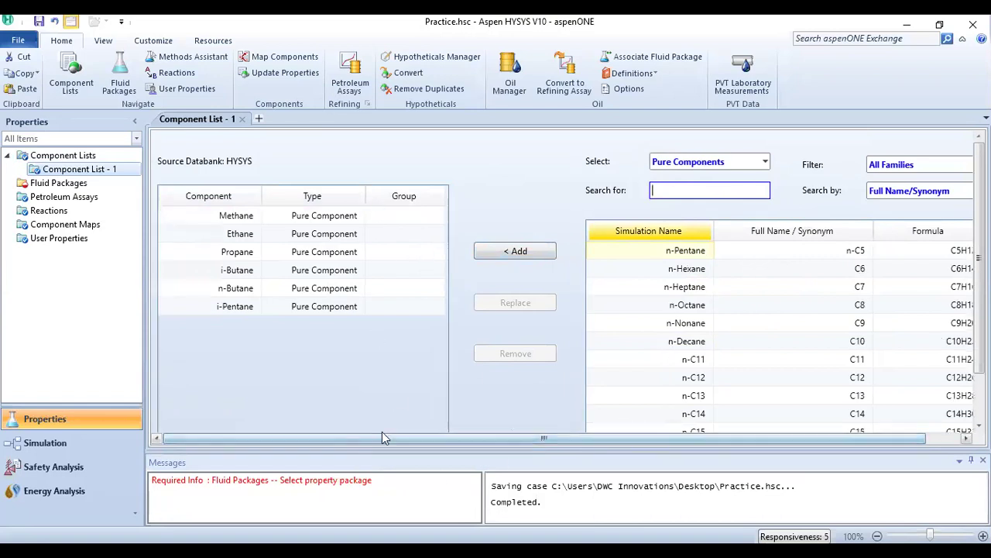
Add a fluid package that uses the Peng-Robinson property package
click(59, 186)
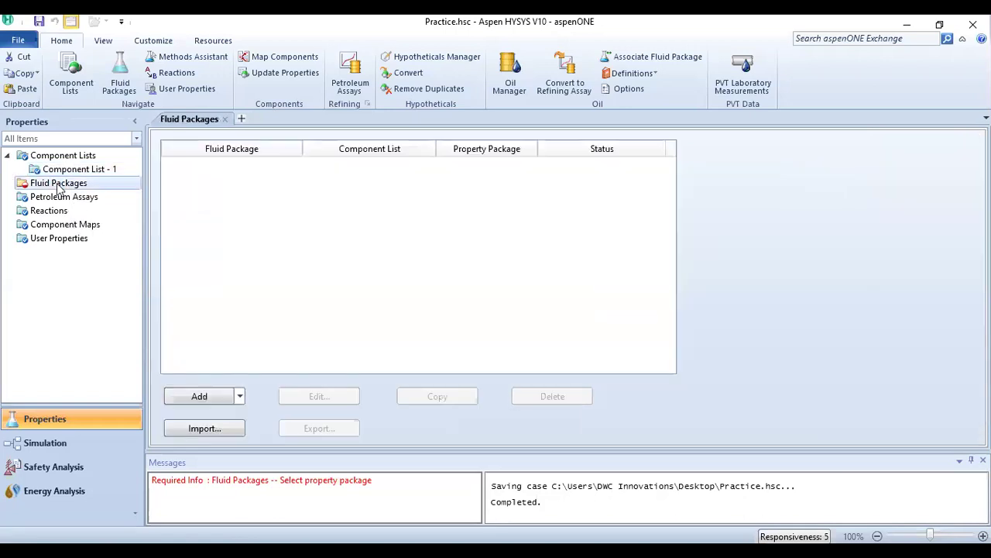
click(199, 397)
drag(306, 254, 297, 308)
click(204, 393)
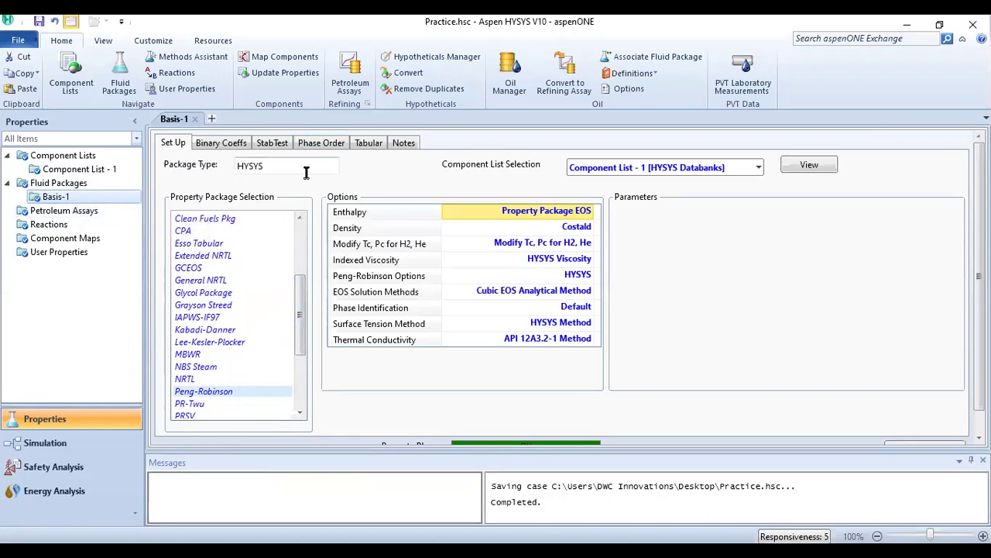
Open the Oil Manager and add a new input assay
click(509, 82)
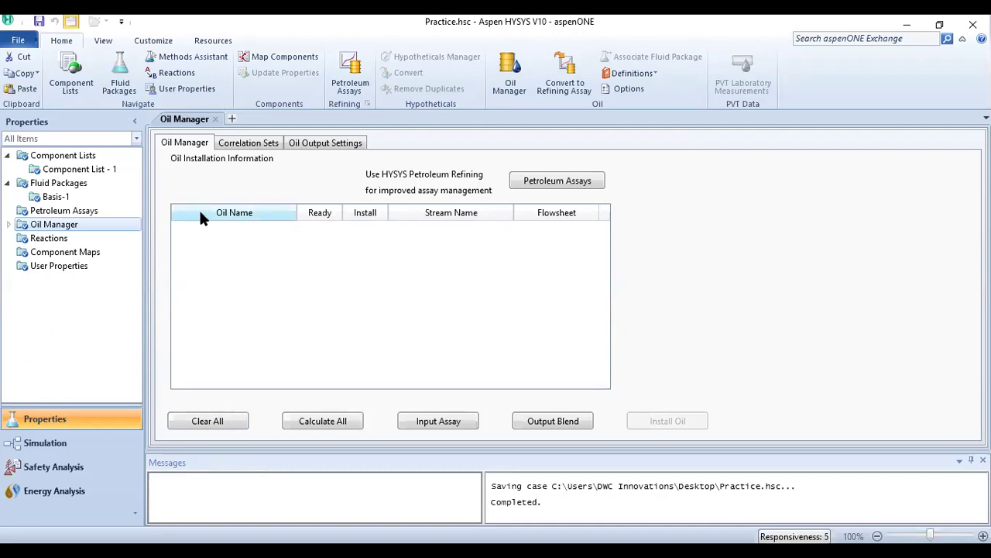
click(9, 225)
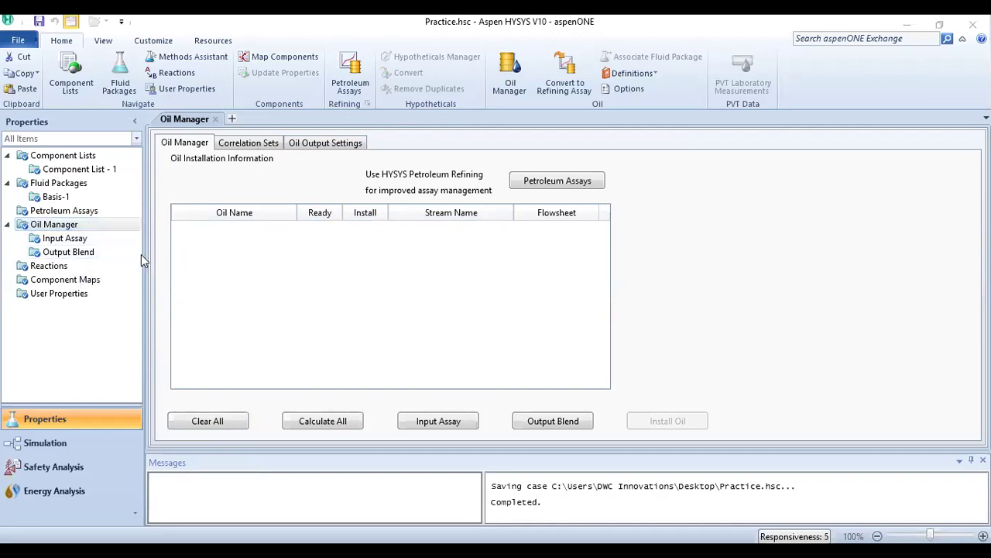
click(60, 243)
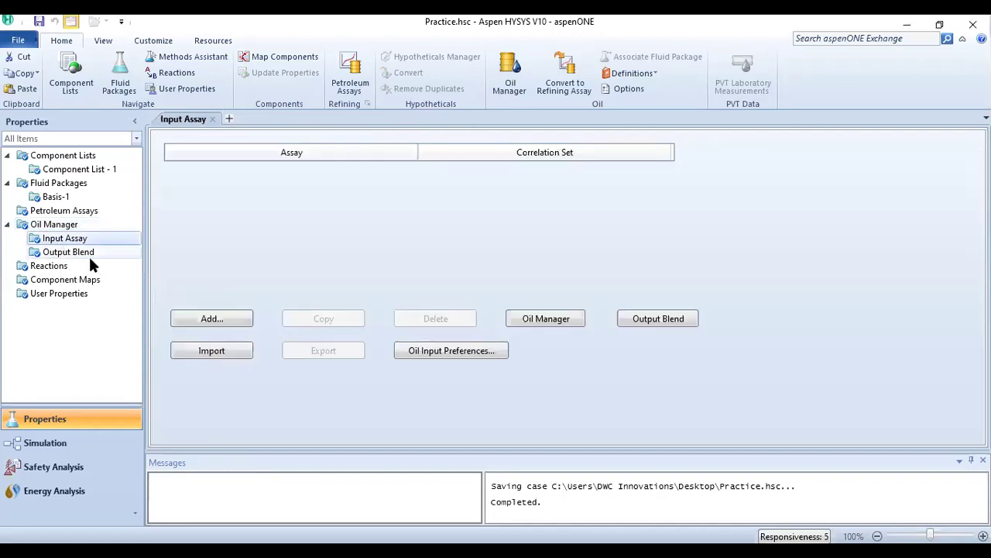
click(220, 321)
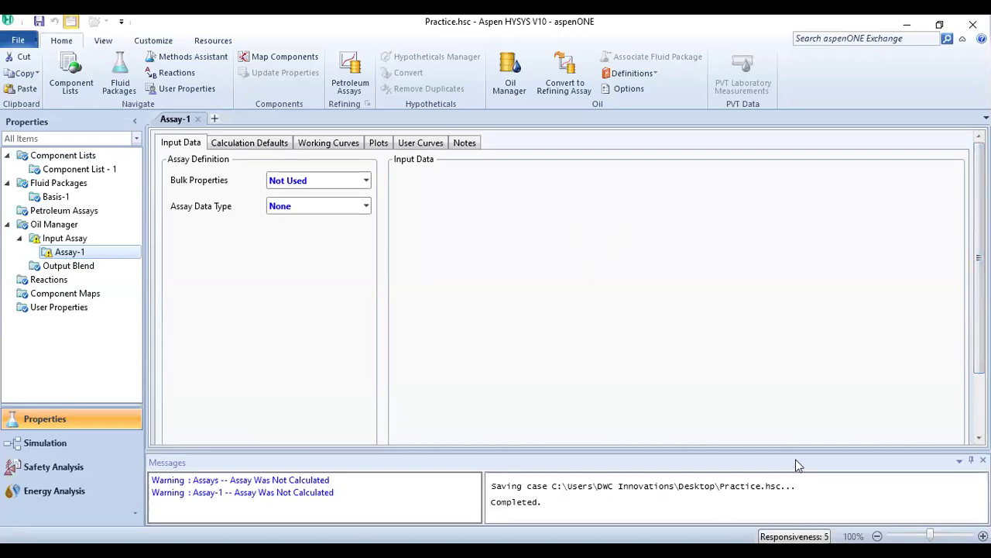
Set the assay's bulk properties to Used and its assay data type to TBP
drag(909, 455, 912, 511)
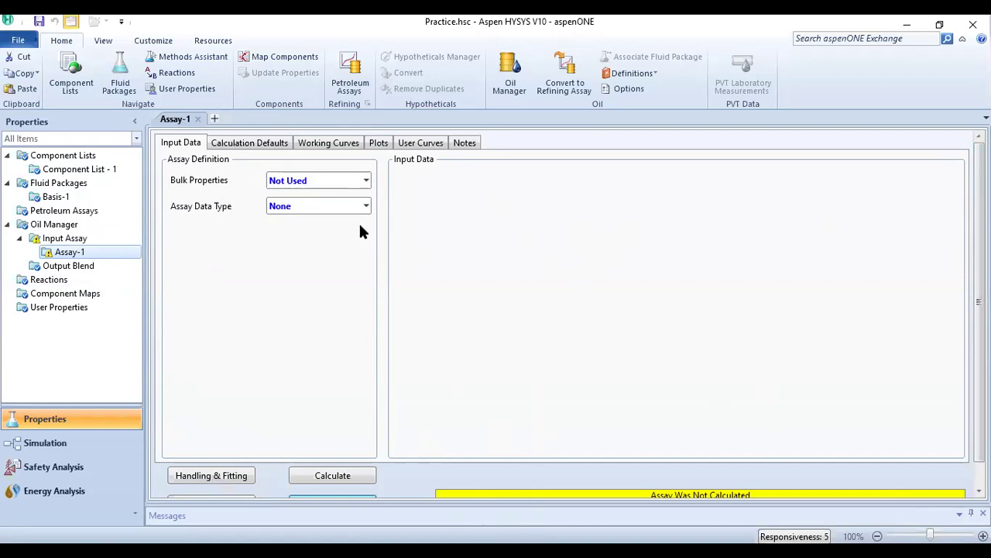
click(313, 185)
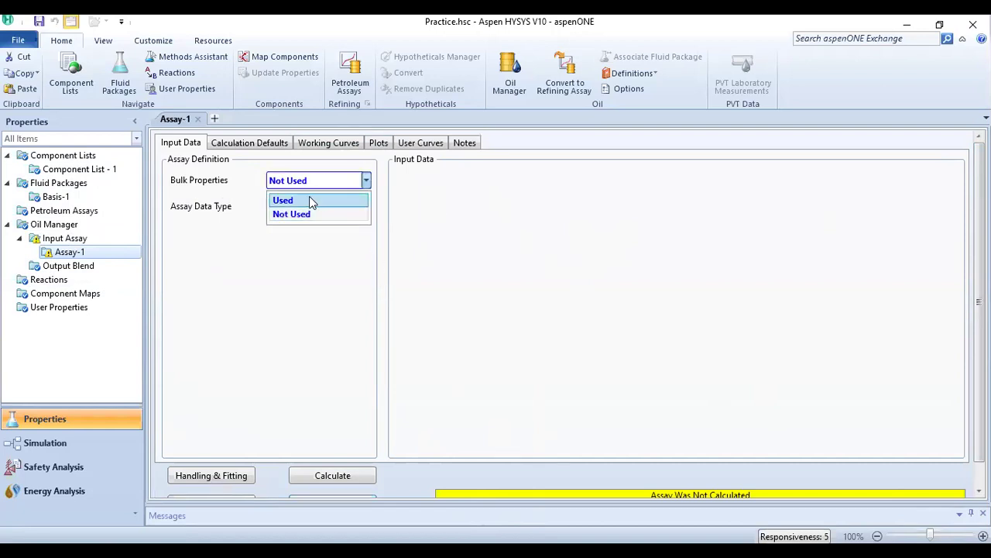
click(309, 199)
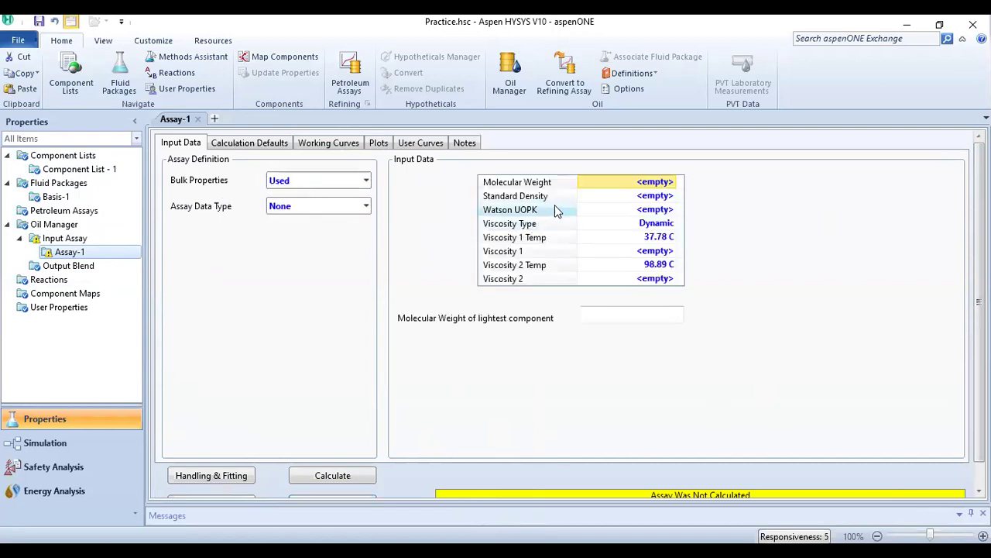
click(641, 198)
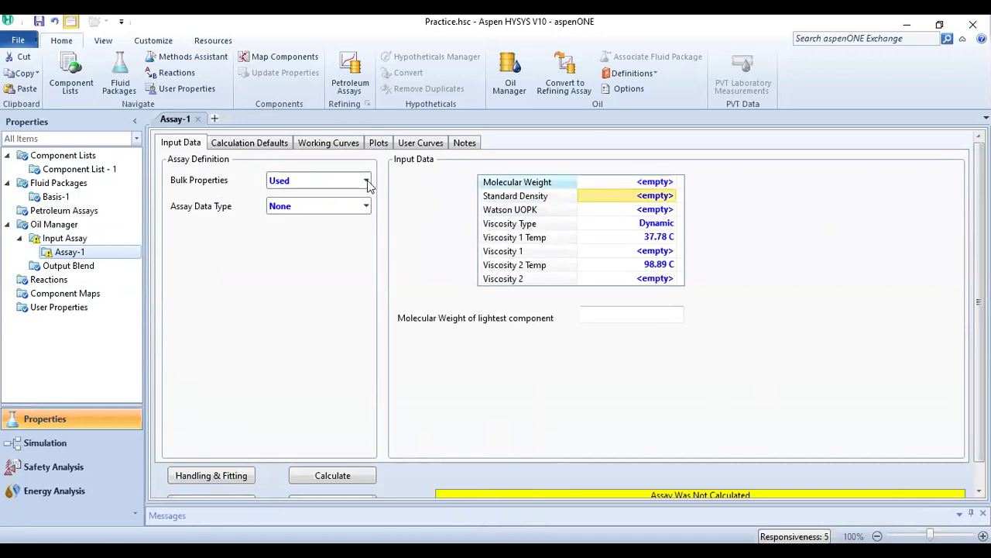
click(296, 208)
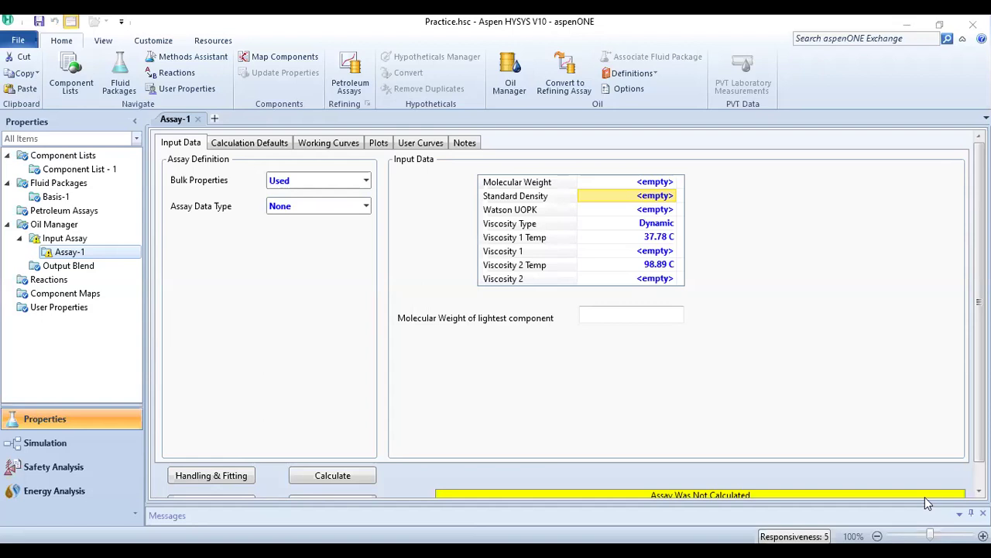
click(503, 315)
click(302, 208)
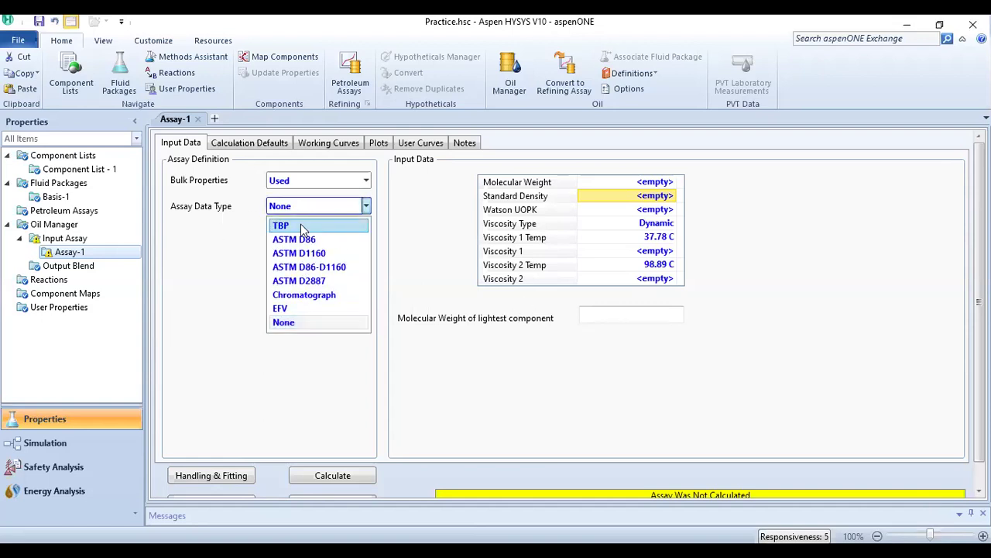
click(300, 225)
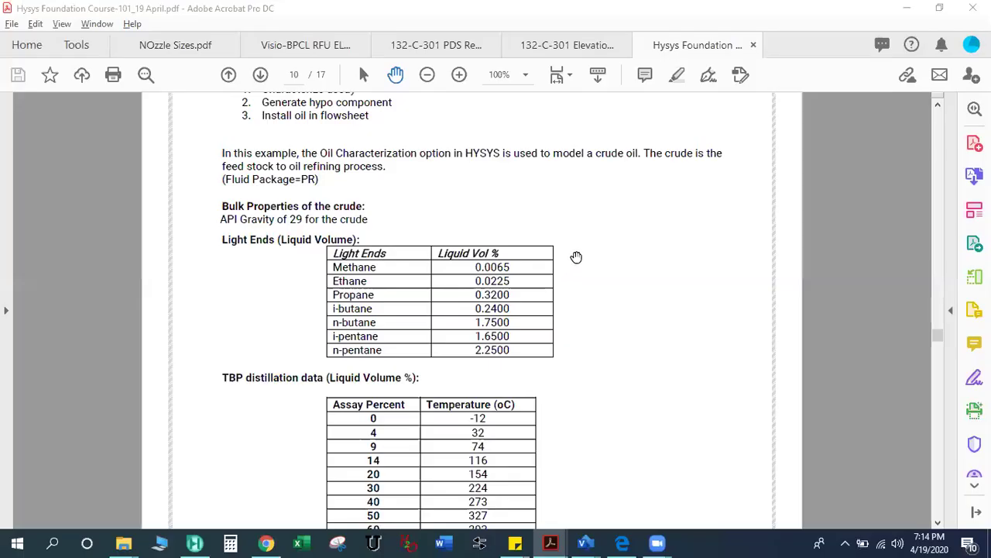
Review the crude's API gravity, light-ends table and TBP distillation data in the course PDF
scroll(577, 271, up, 2)
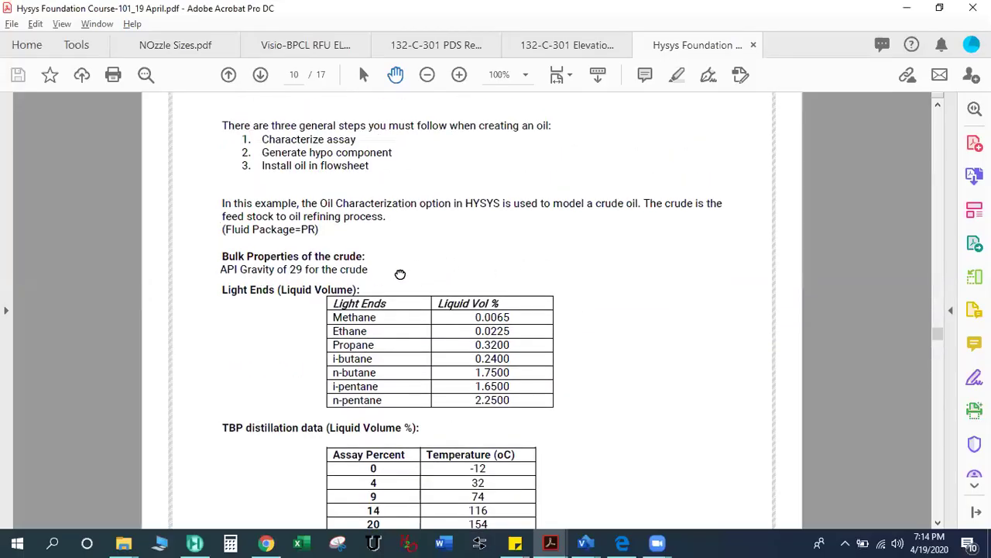
scroll(400, 275, down, 1)
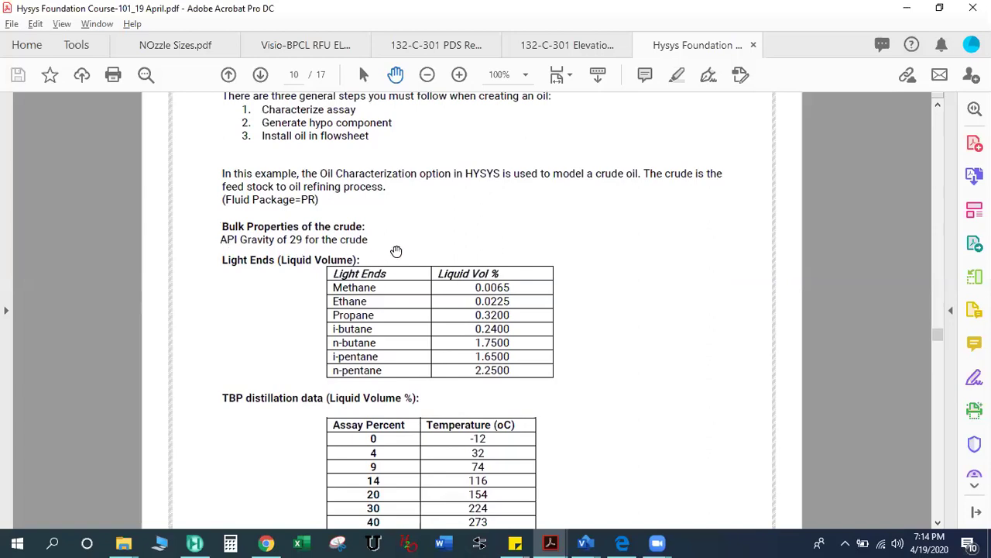
scroll(395, 249, down, 1)
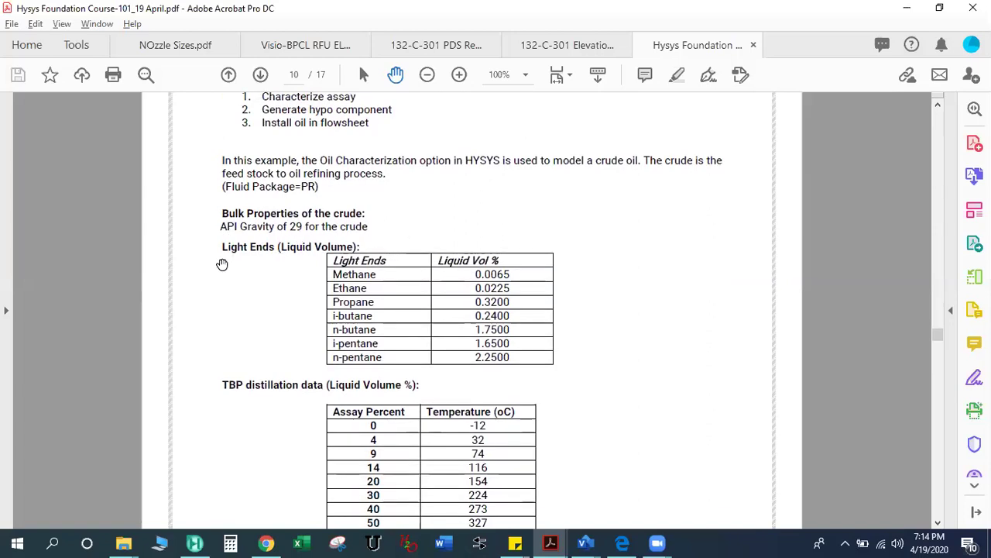
scroll(232, 260, down, 1)
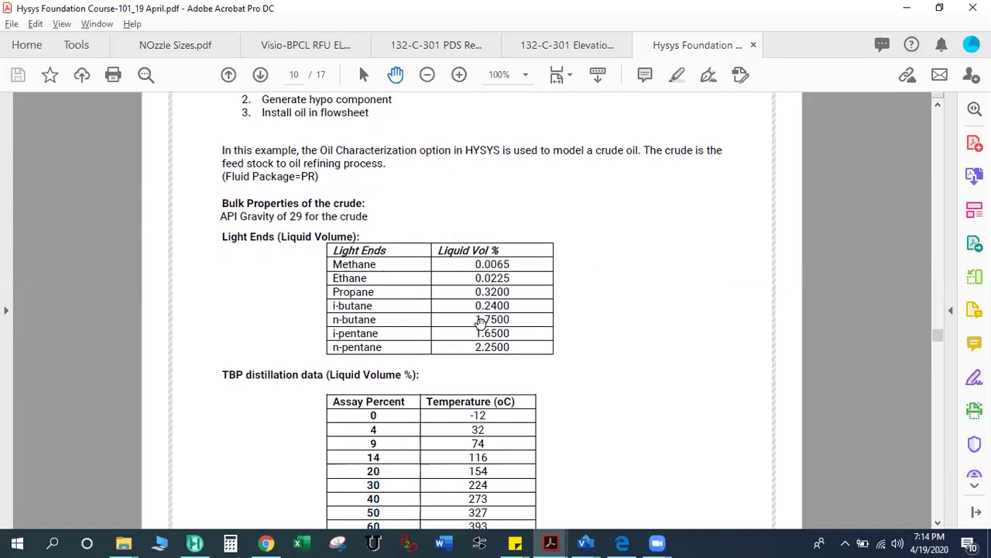
scroll(487, 320, down, 3)
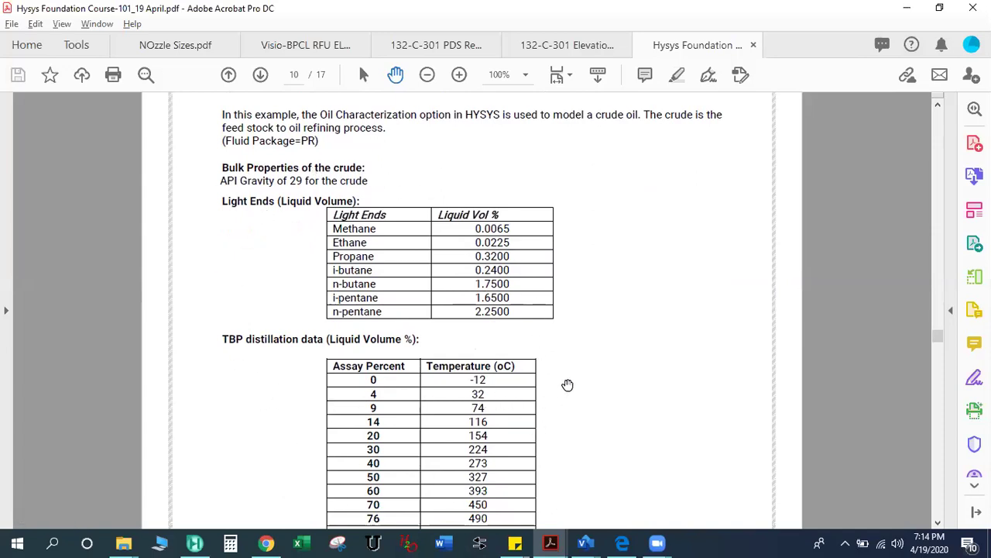
drag(538, 388, 556, 375)
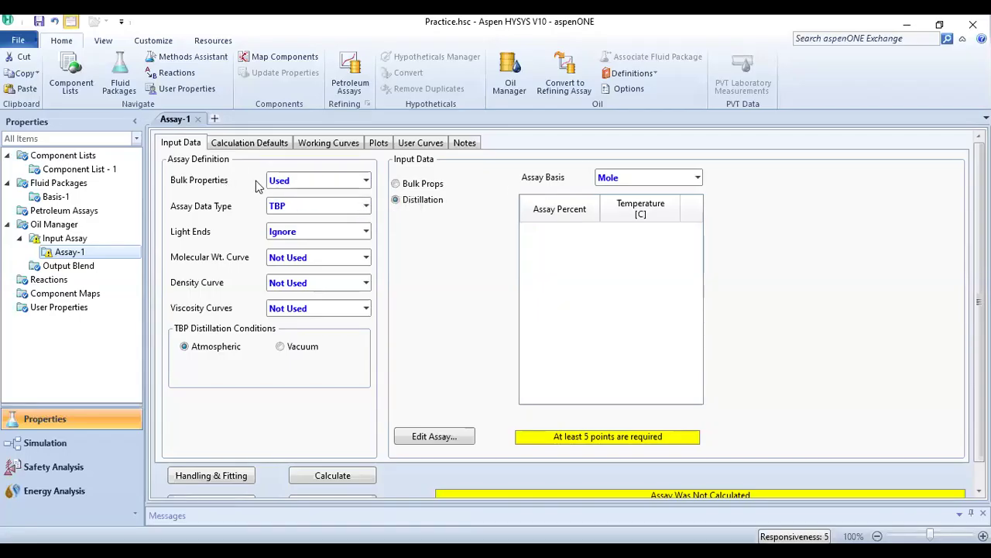
Switch the assay's bulk properties to Not Used and back to Used
click(297, 181)
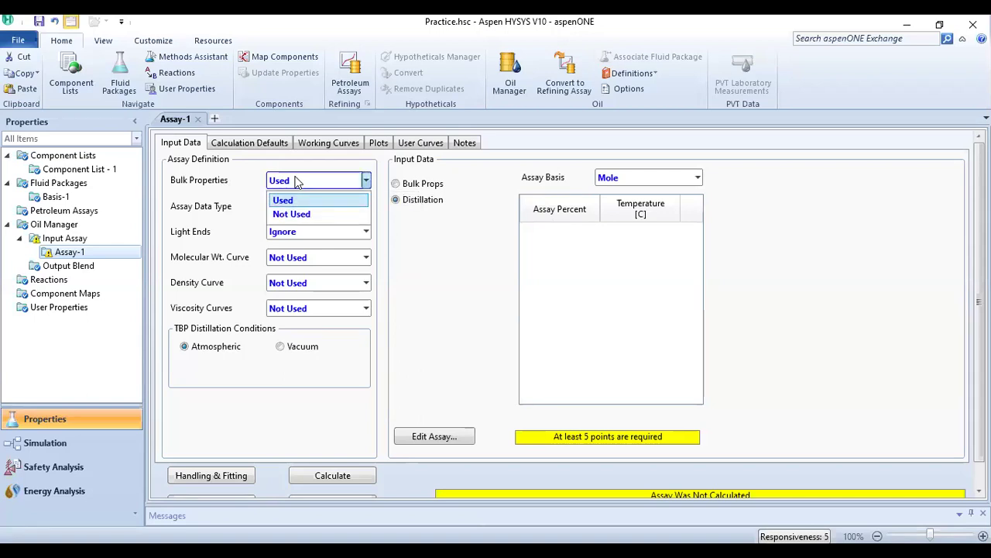
click(302, 220)
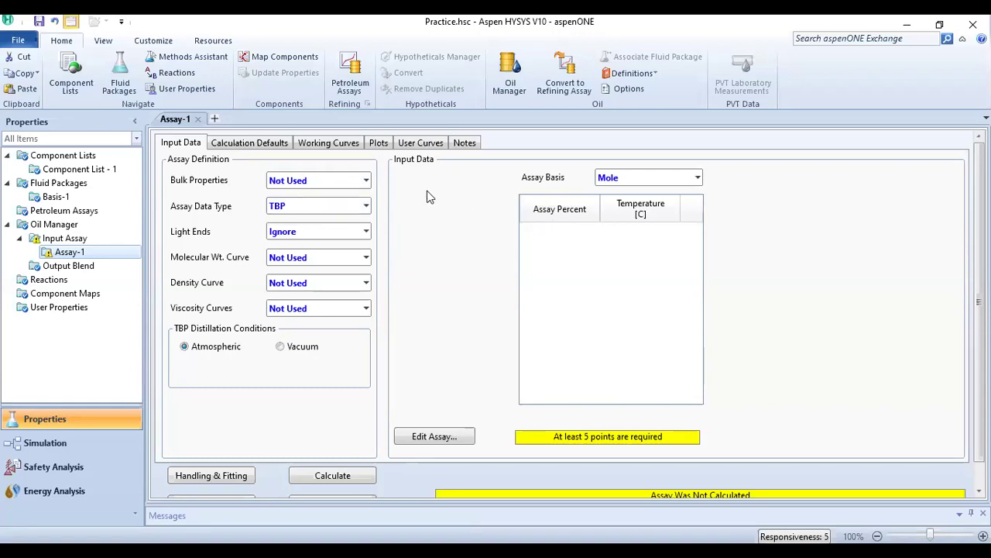
click(310, 182)
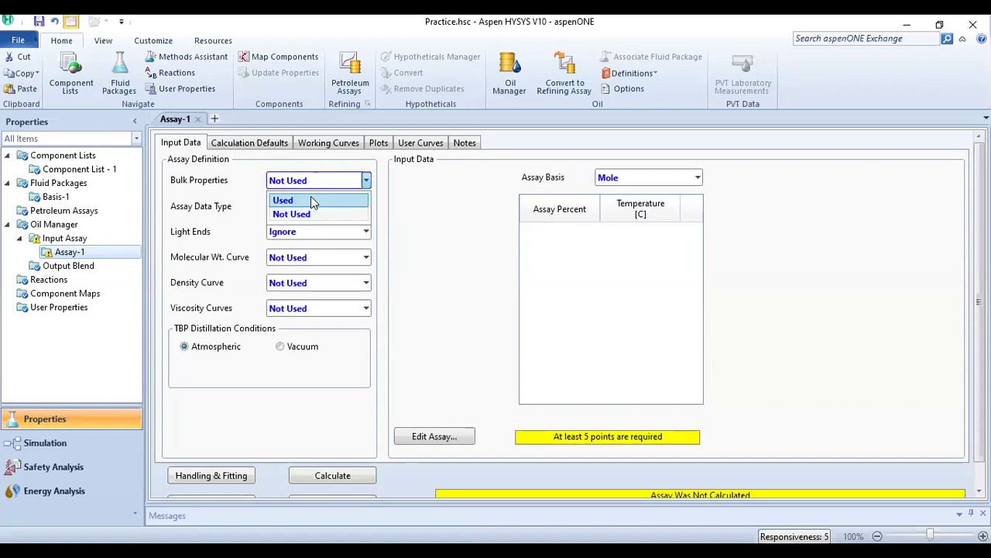
click(312, 199)
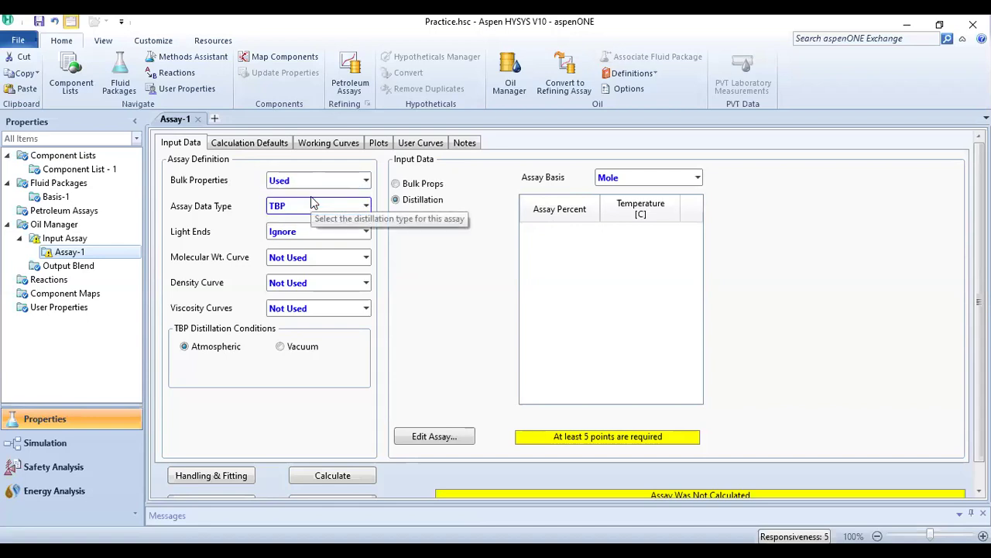
Enter a standard density of 29 API_60 in the assay's bulk properties
click(396, 183)
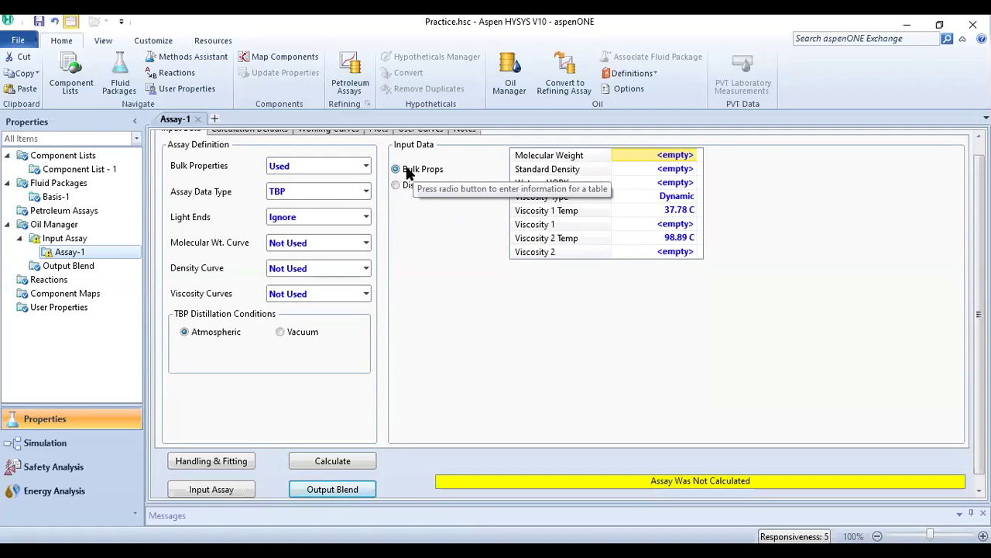
click(685, 171)
text(29)
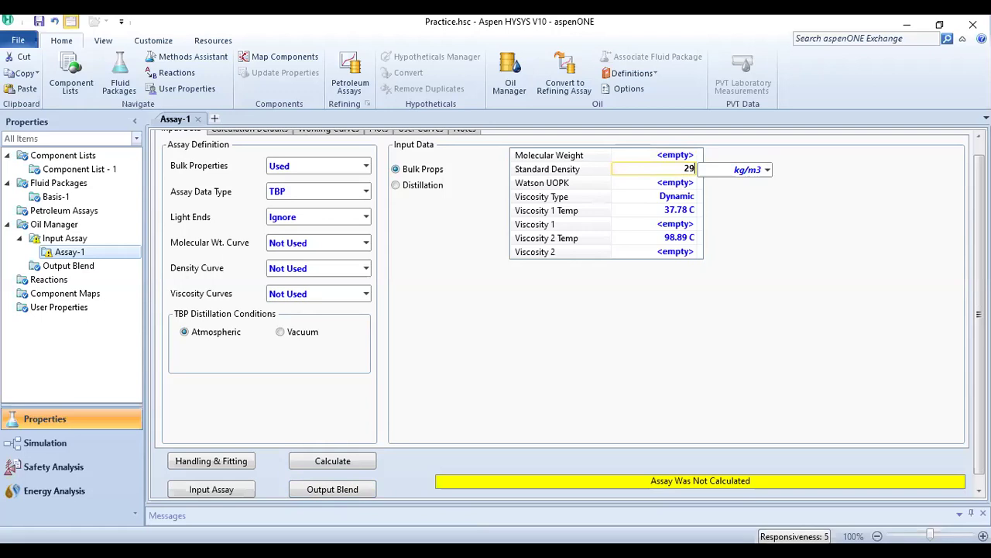
click(766, 170)
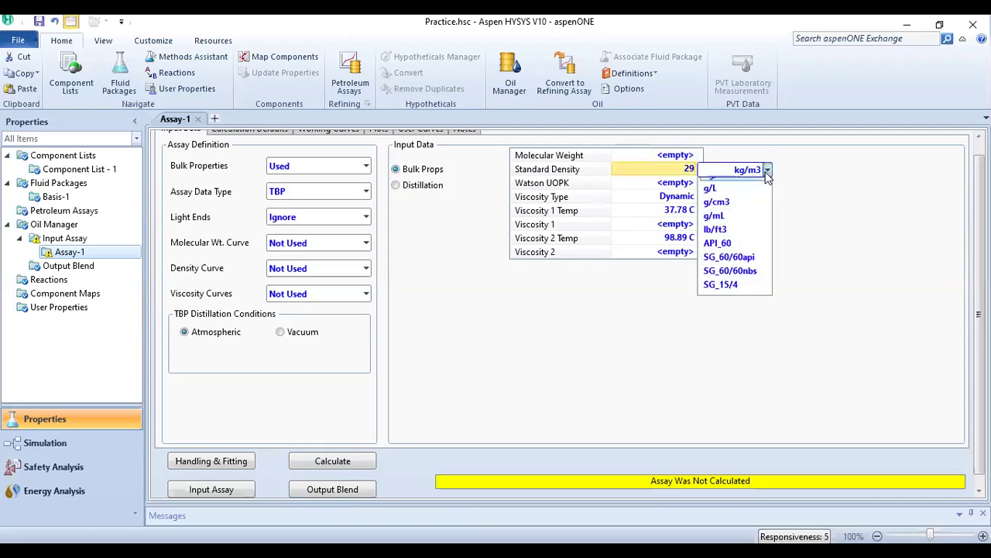
click(748, 257)
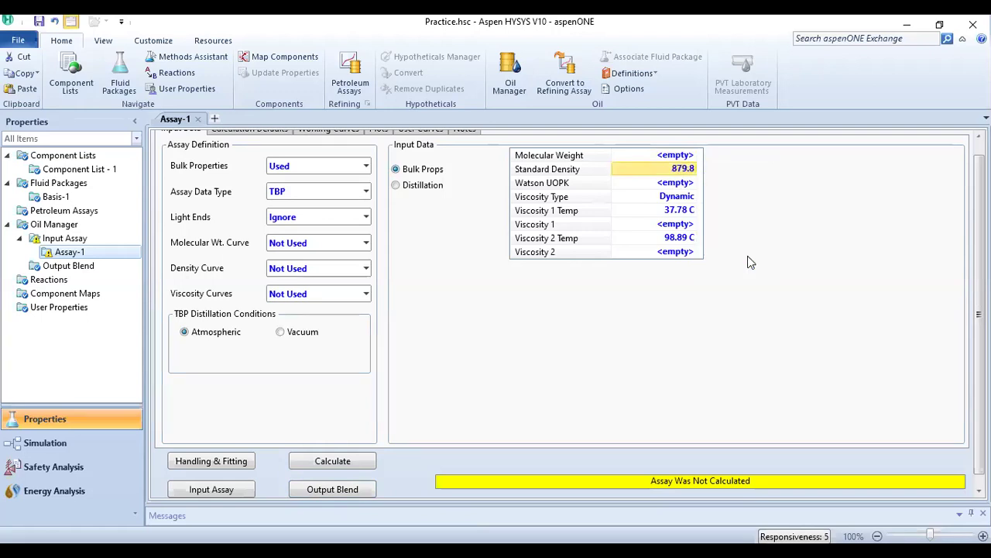
mouse_move(664, 170)
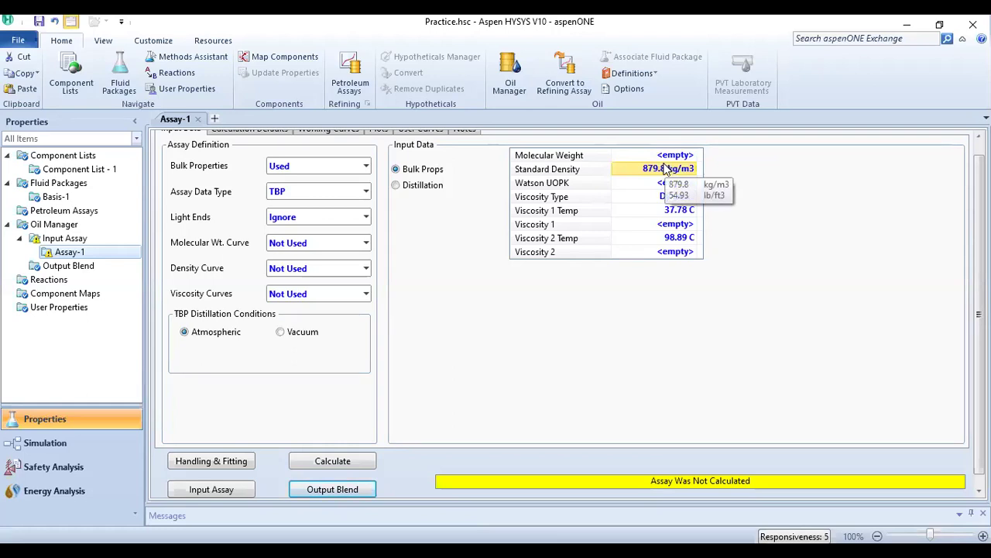
Keep TBP as the assay data type and set the distillation's assay basis to Liquid Volume, checking the basis in the course PDF
click(302, 192)
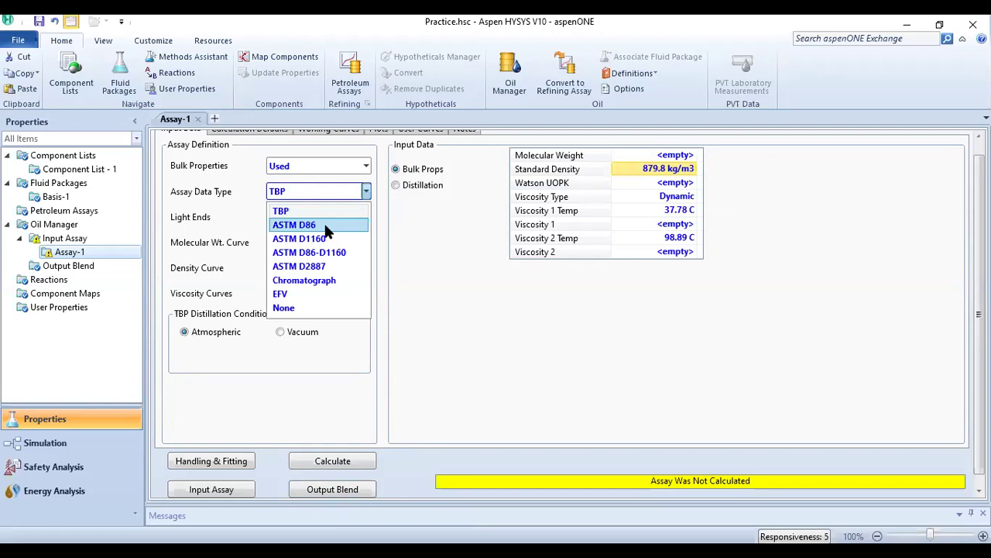
click(319, 212)
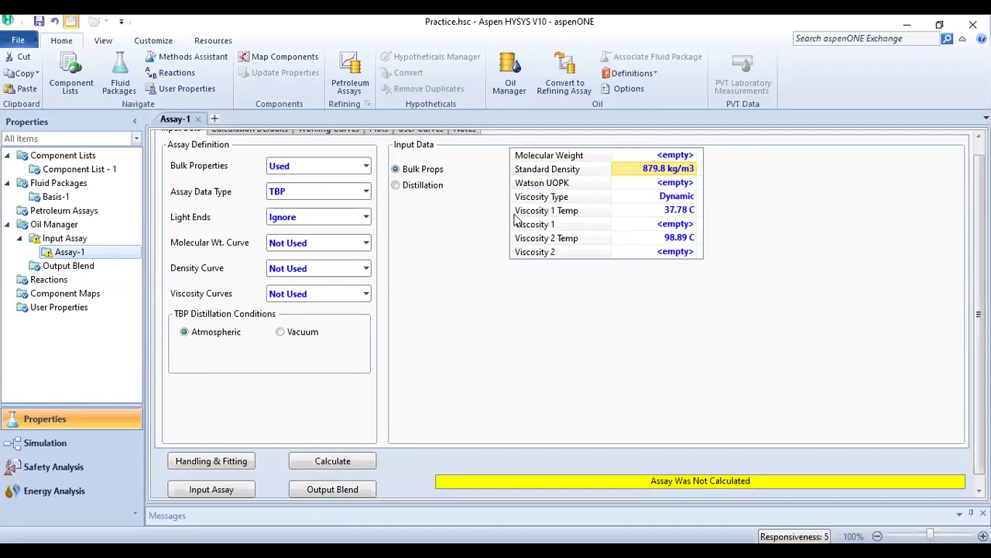
click(395, 186)
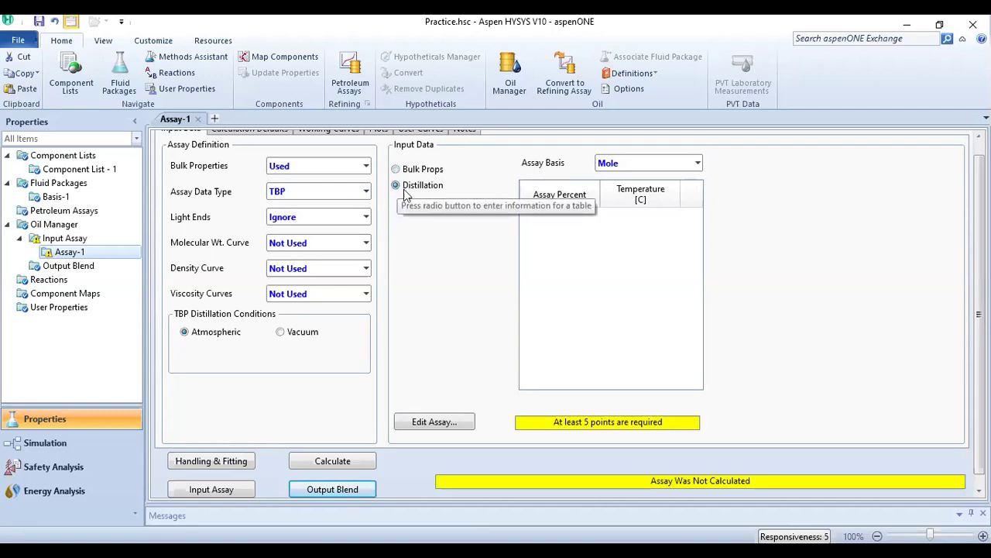
click(622, 164)
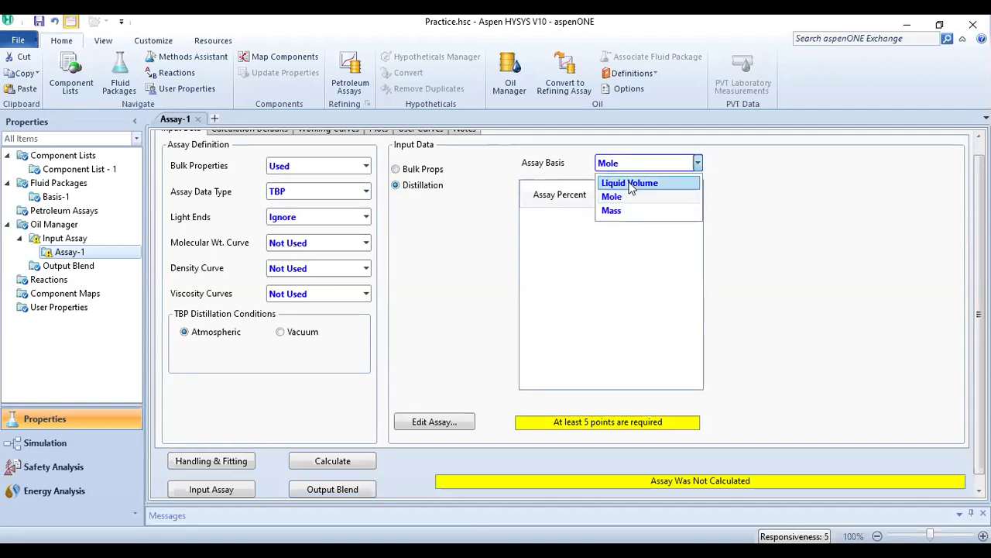
click(443, 229)
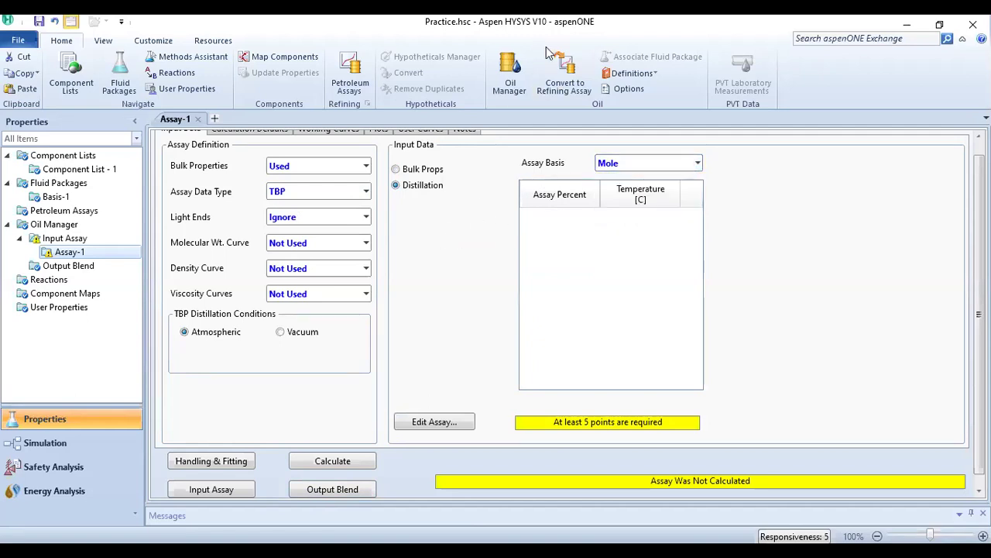
key(alt+Tab)
scroll(612, 256, down, 3)
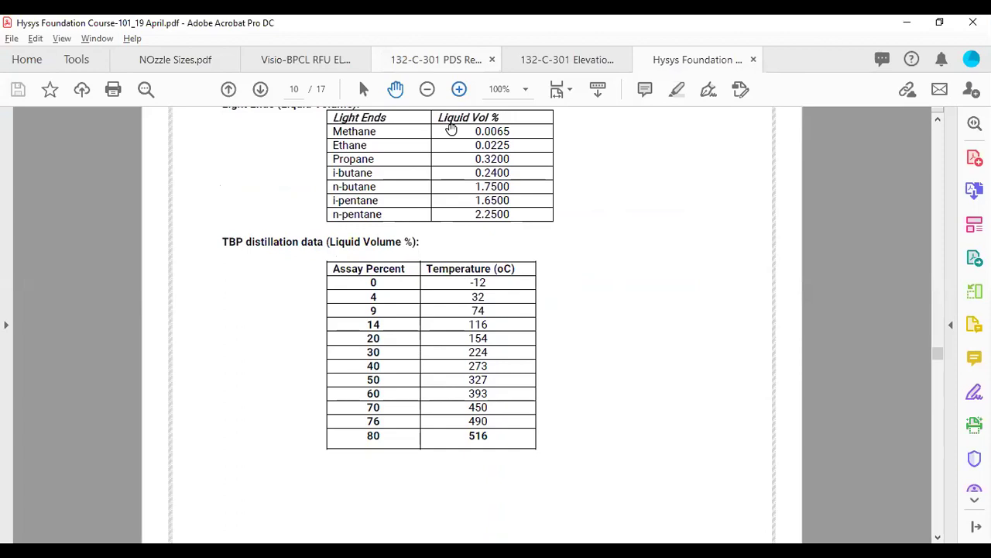
key(alt+Tab)
click(643, 164)
click(637, 179)
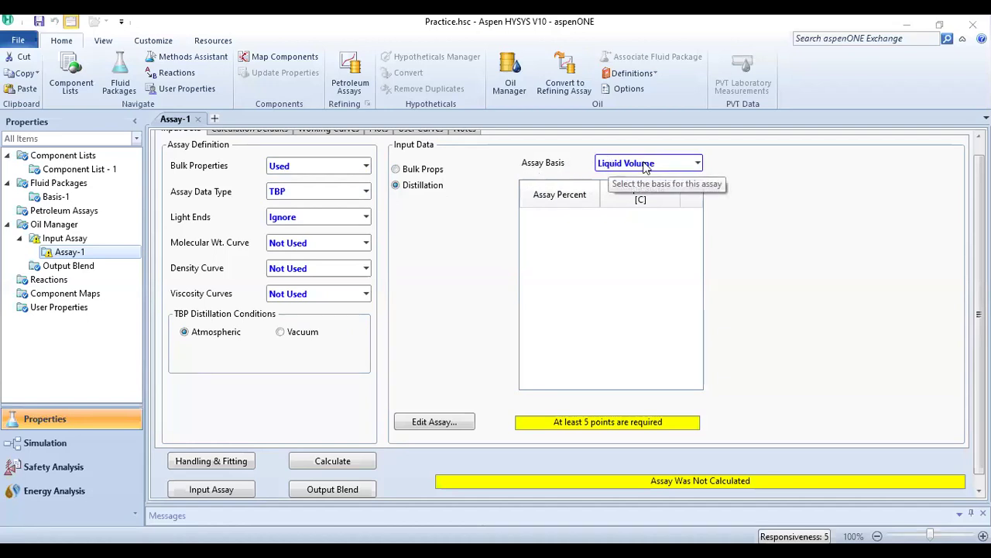
Open the input table for the assay's distillation data and reposition its window
click(435, 425)
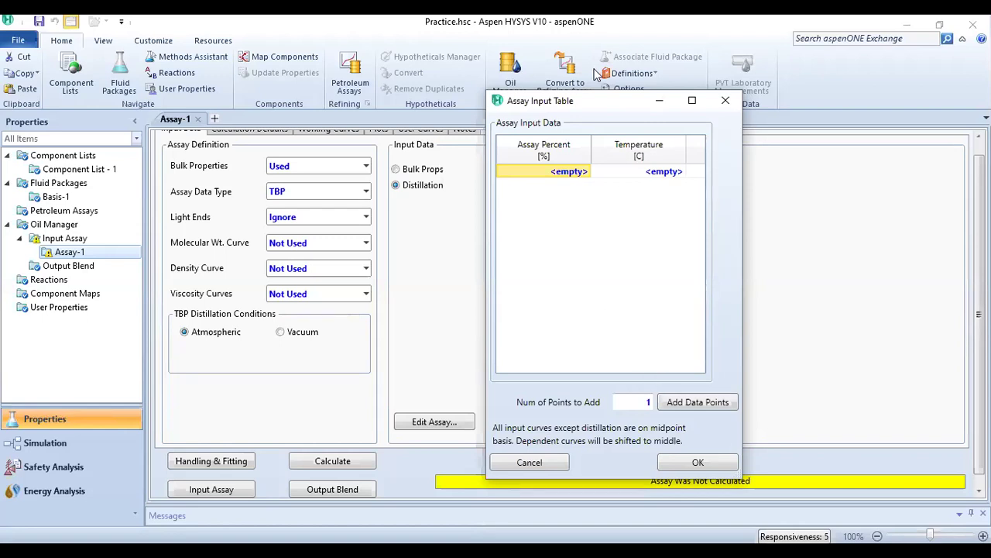
drag(604, 105, 750, 63)
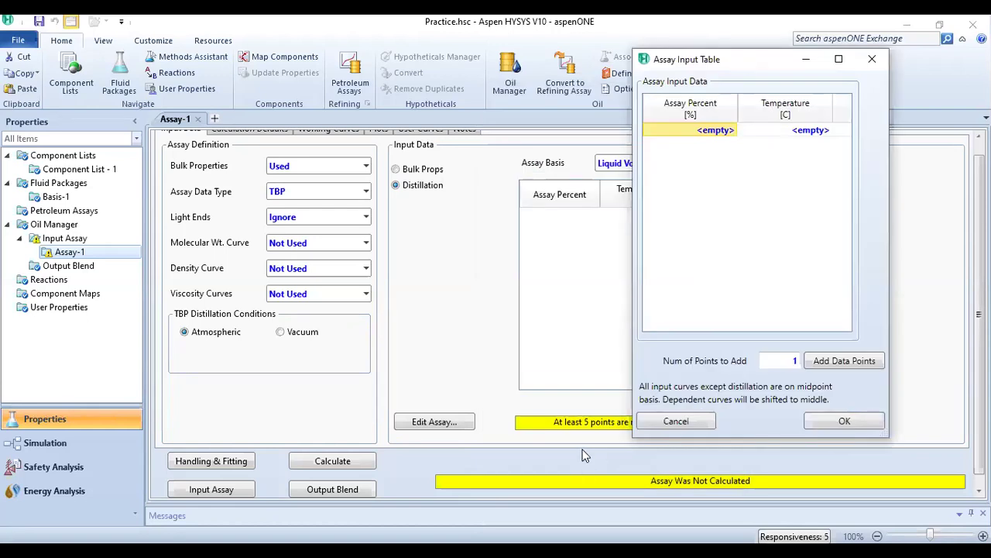
drag(704, 82, 605, 107)
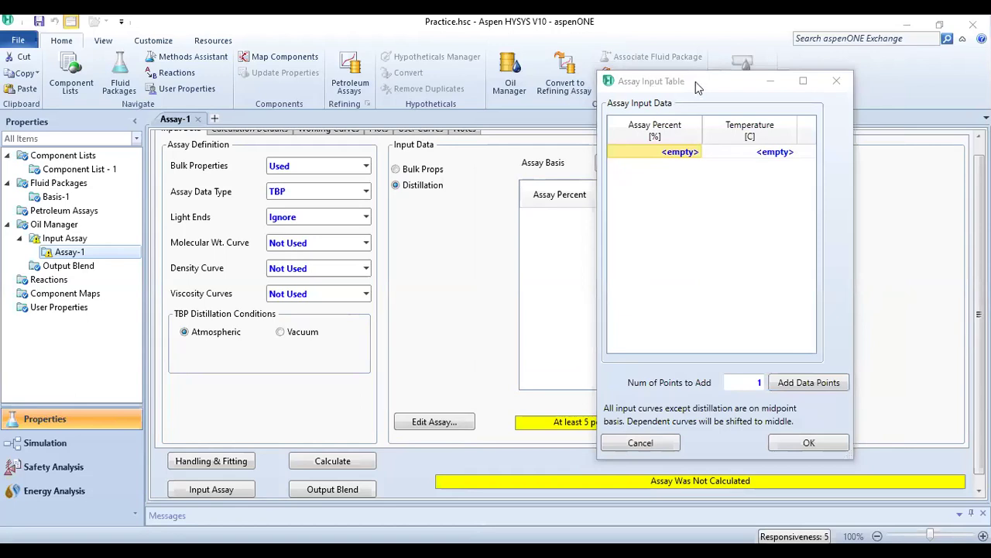
drag(696, 81, 597, 83)
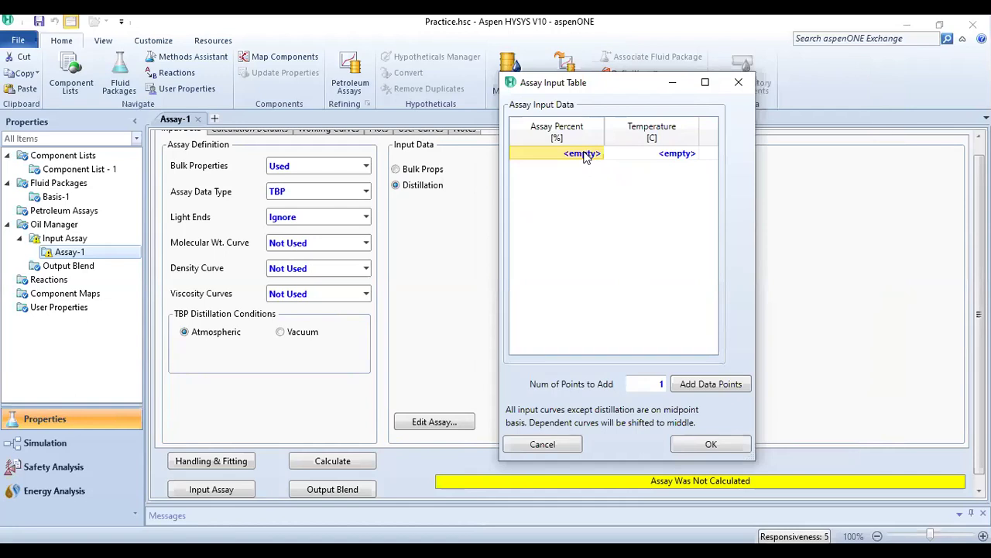
drag(626, 92, 651, 98)
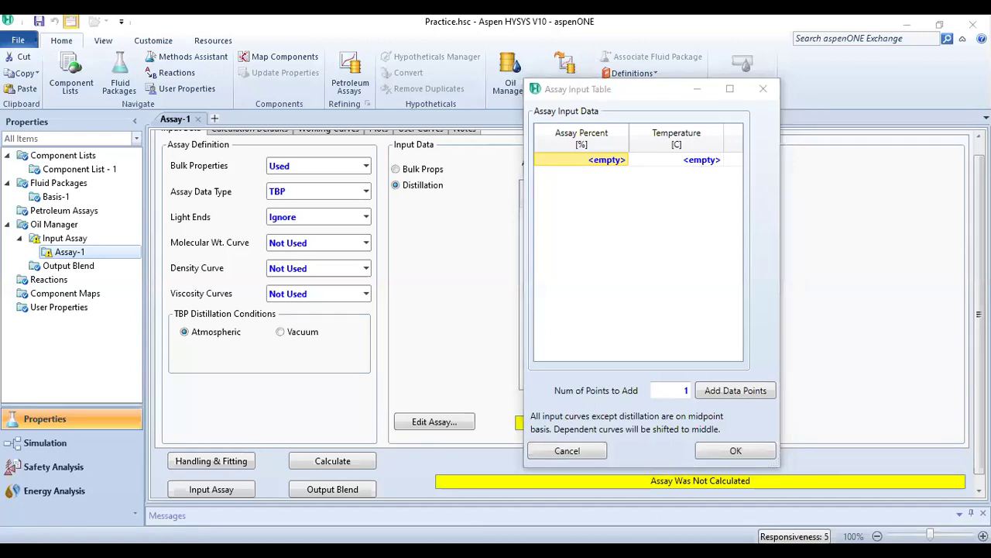
click(787, 510)
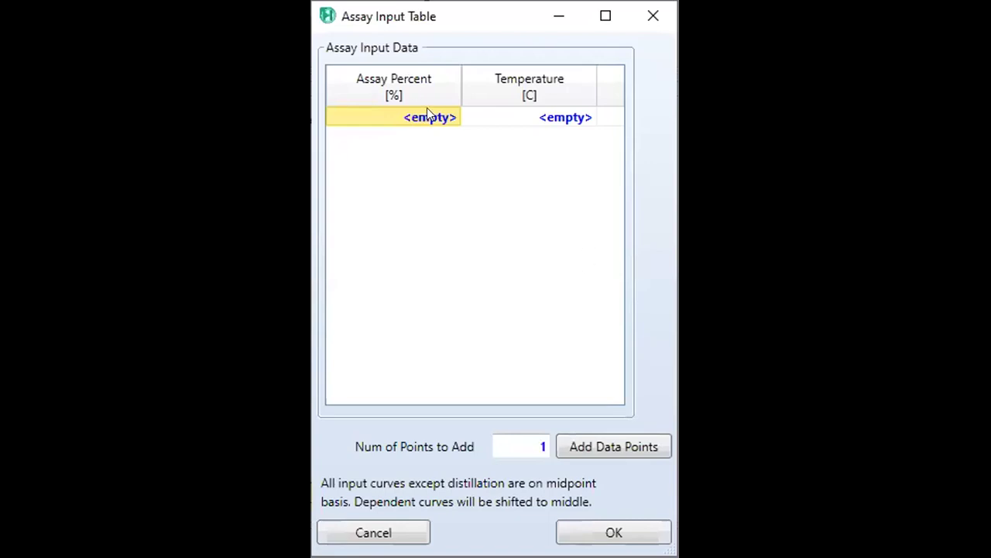
Enter the distillation points 0 % at -12 °C, 4 % at 32 °C and 9 % at 74 °C
text(0)
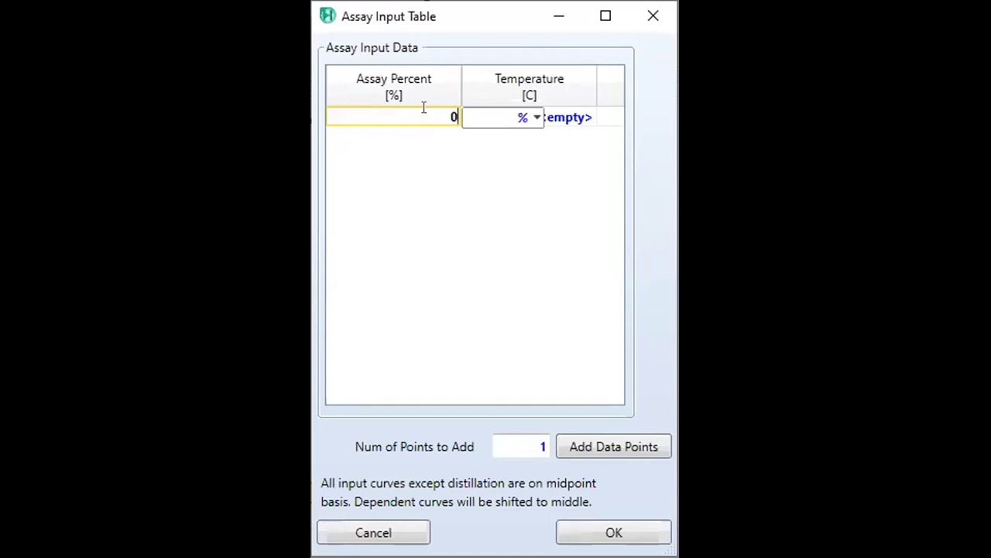
key(Return)
text(-12)
key(Return)
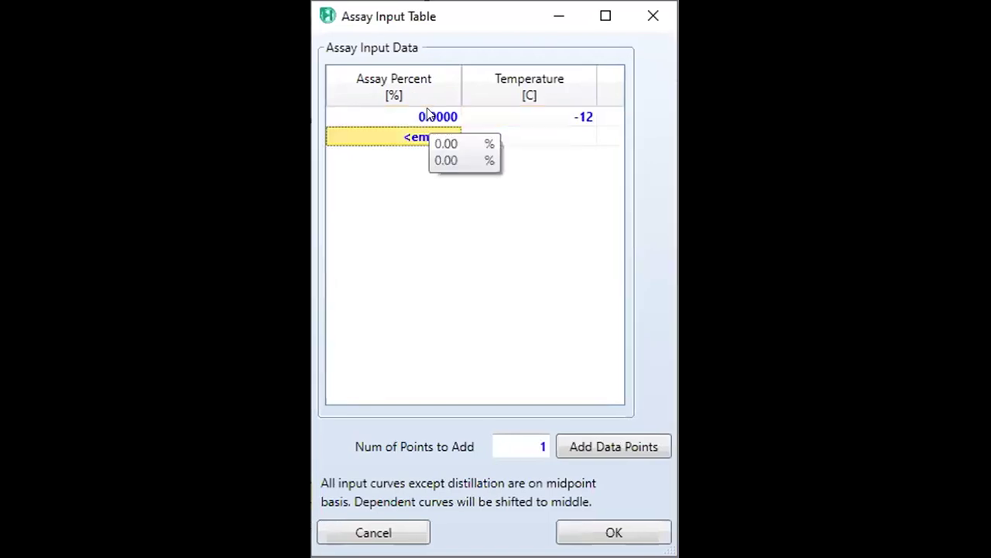
text(4)
key(Return)
text(32)
key(Return)
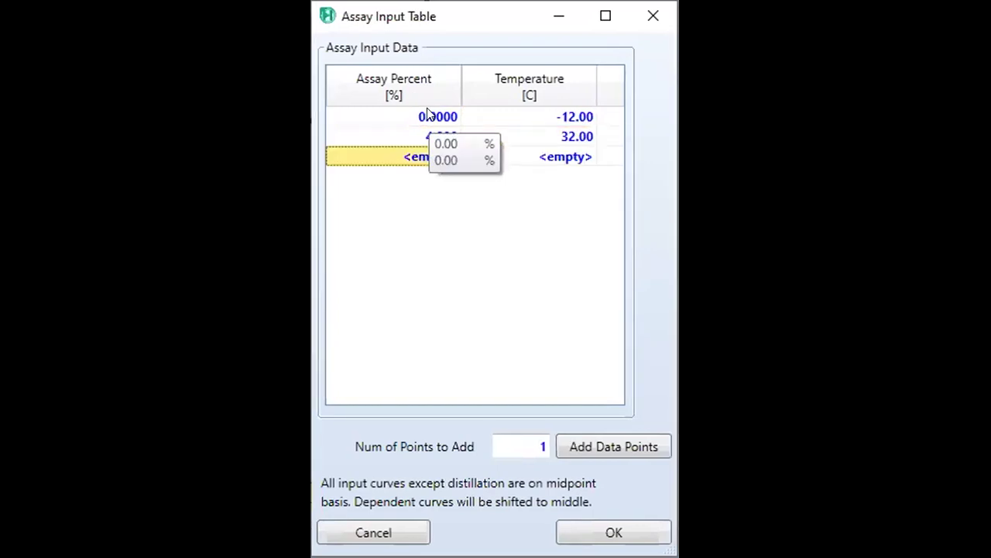
text(9)
key(Return)
text(74)
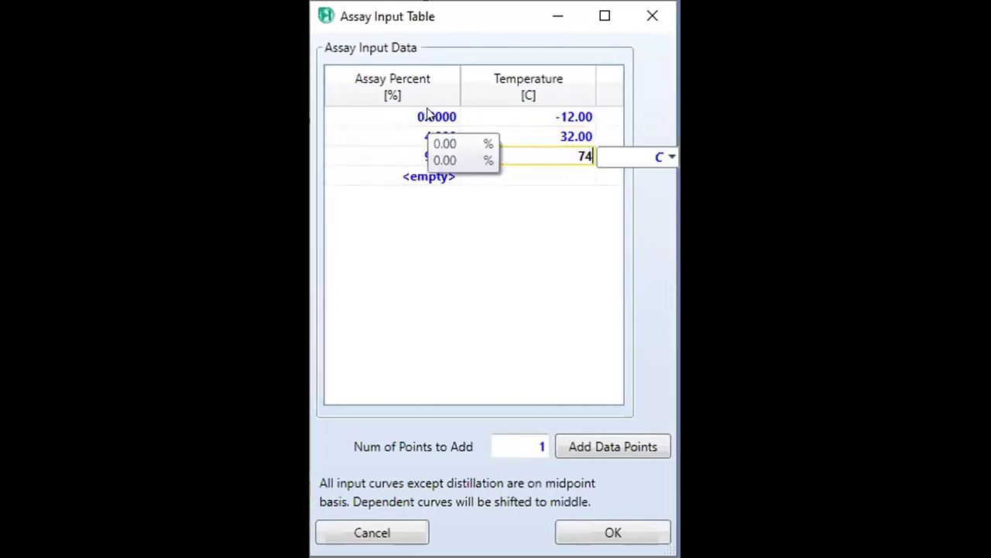
key(Return)
Enter the distillation points 14 % at 116 °C and 20 % at 1545 °C in the assay input table
text(14)
key(Return)
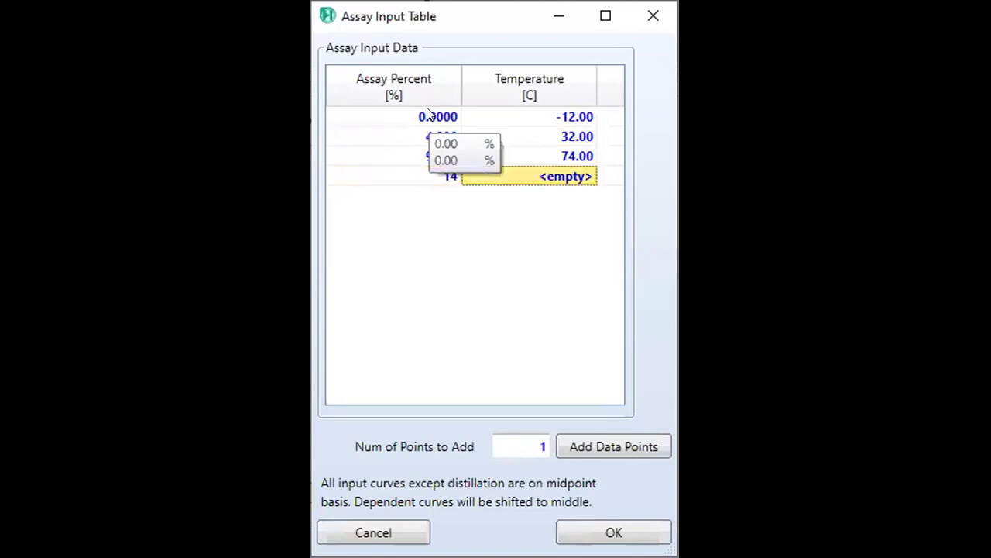
text(116)
key(Return)
text(20)
key(Return)
text(1545)
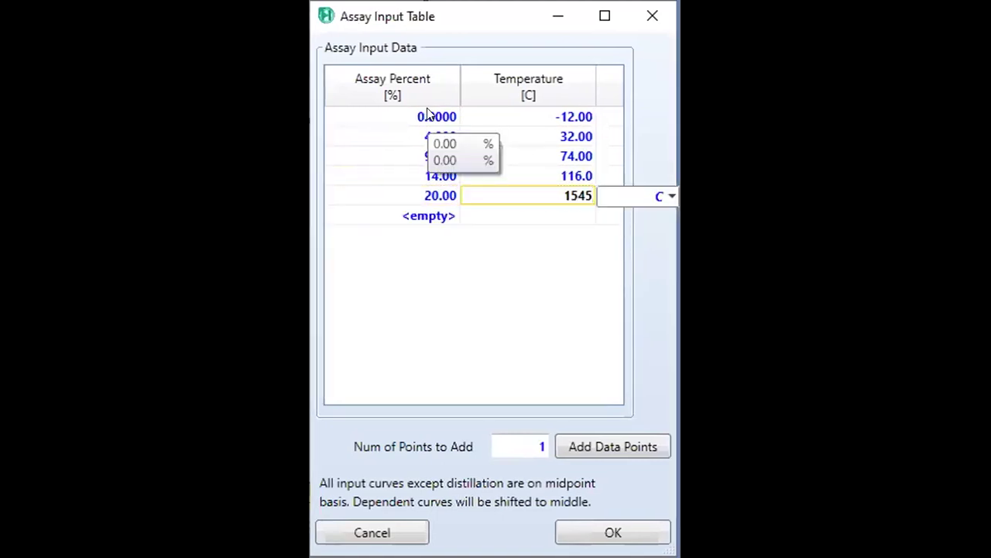
key(Return)
Enter the distillation points 30 % at 224 °C and 40 % at 273 °C in the assay input table
text(30)
key(Return)
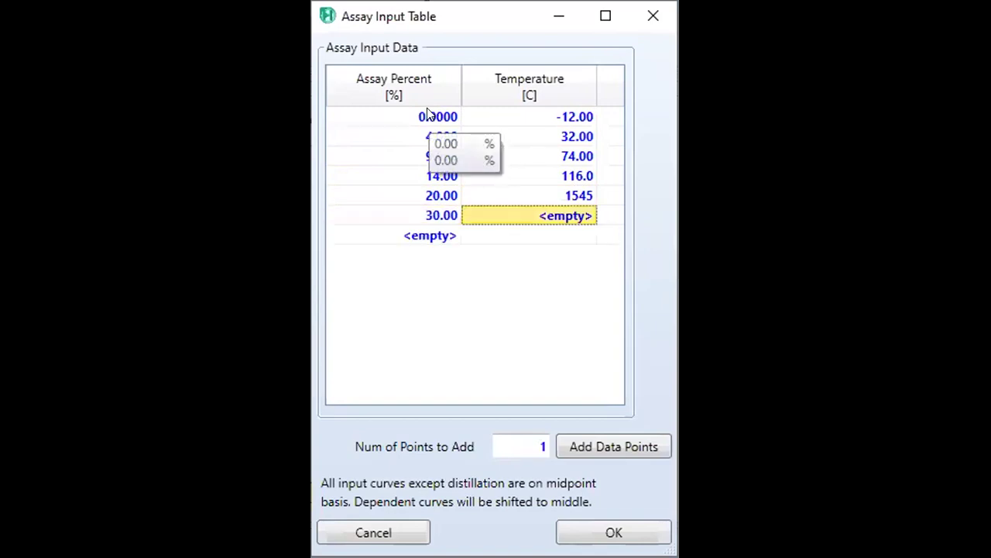
text(224)
key(Return)
text(40)
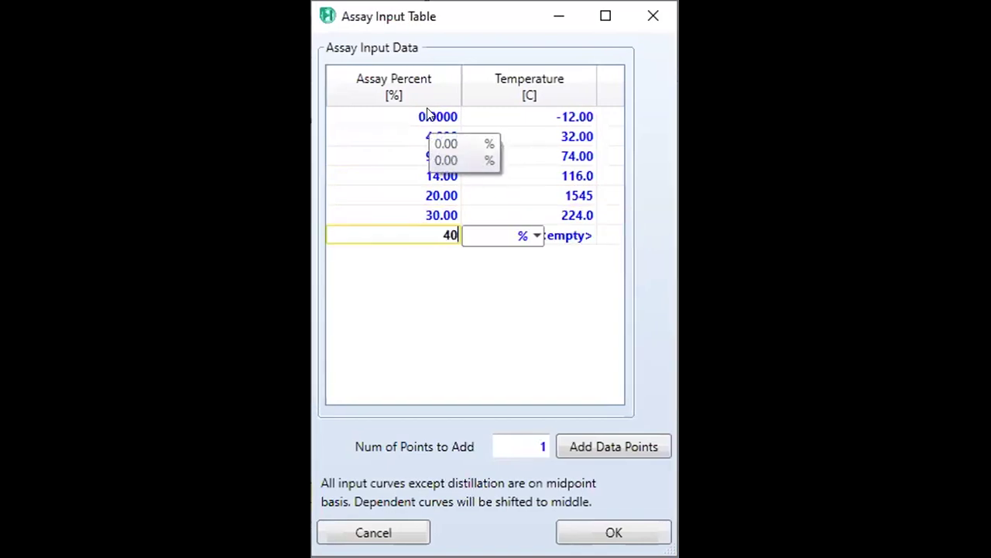
key(Return)
text(273)
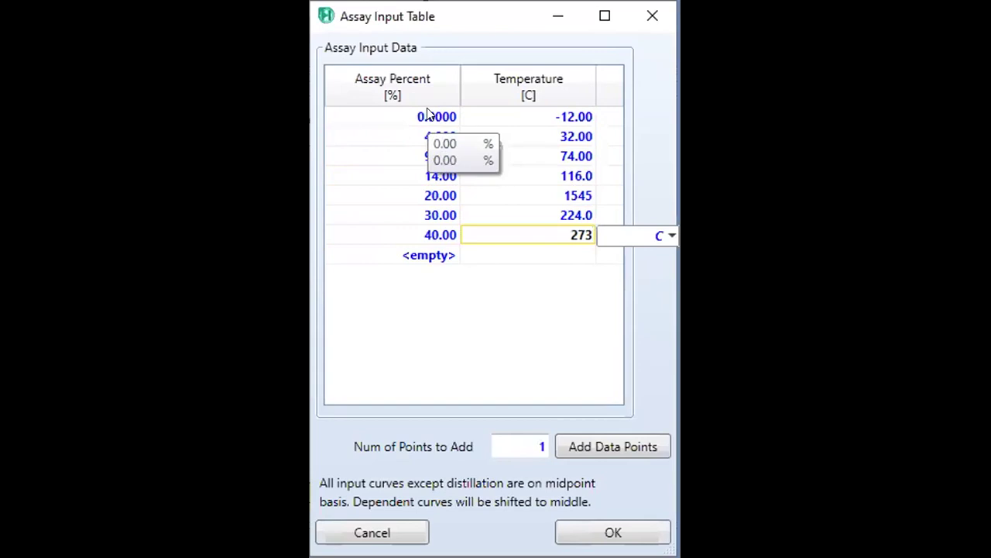
key(Return)
Enter the distillation points 50 % at 327 °C and 60 % at 393 °C in the assay input table
text(50)
key(Return)
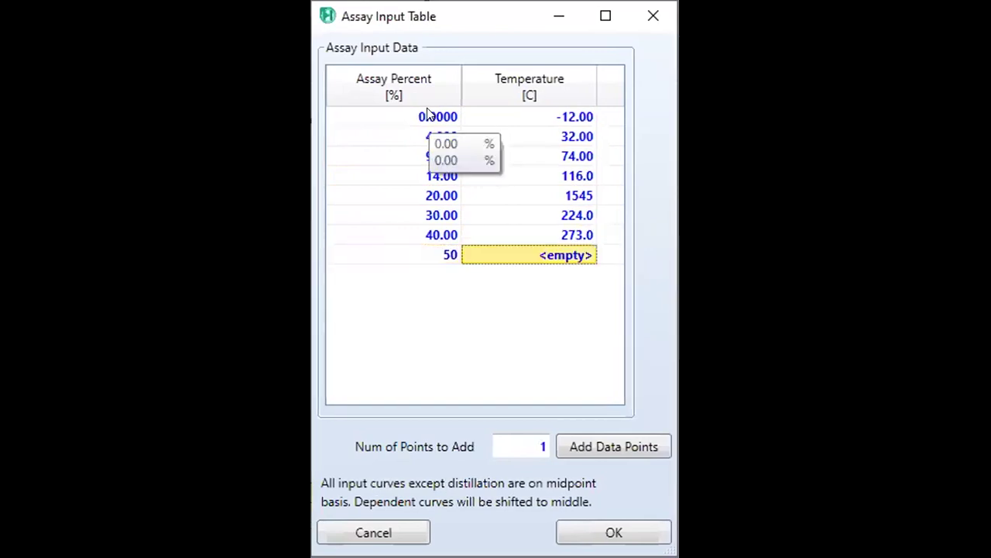
text(327)
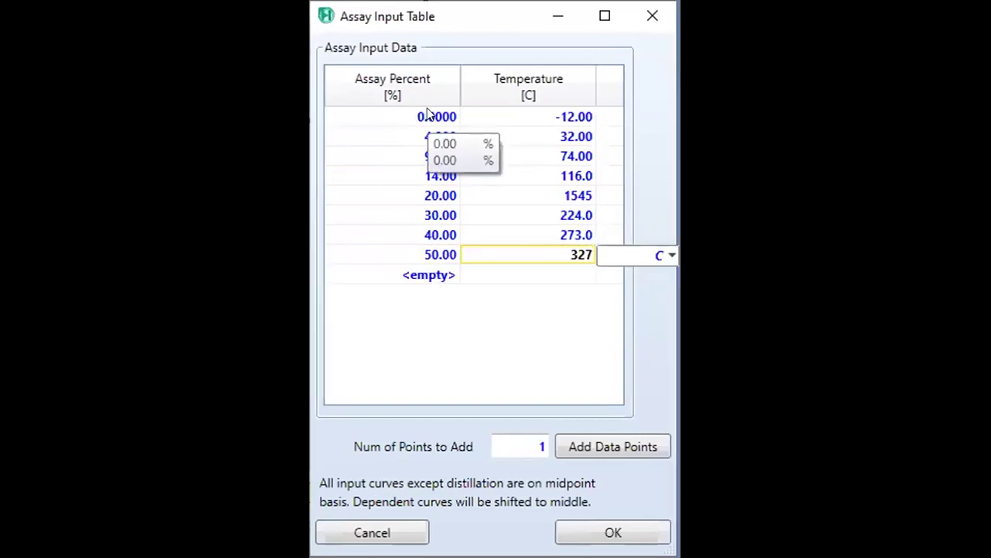
key(Return)
text(60)
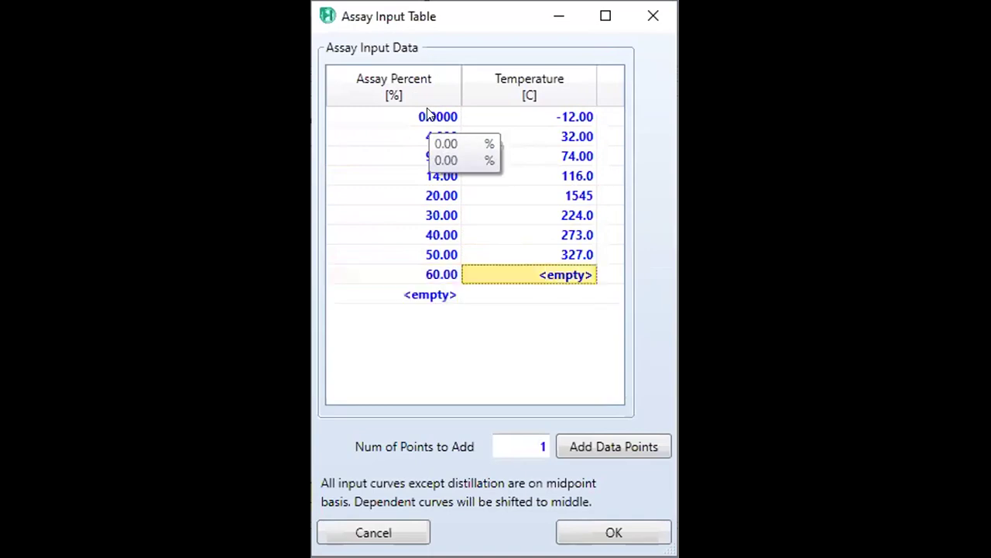
text(393)
key(Tab)
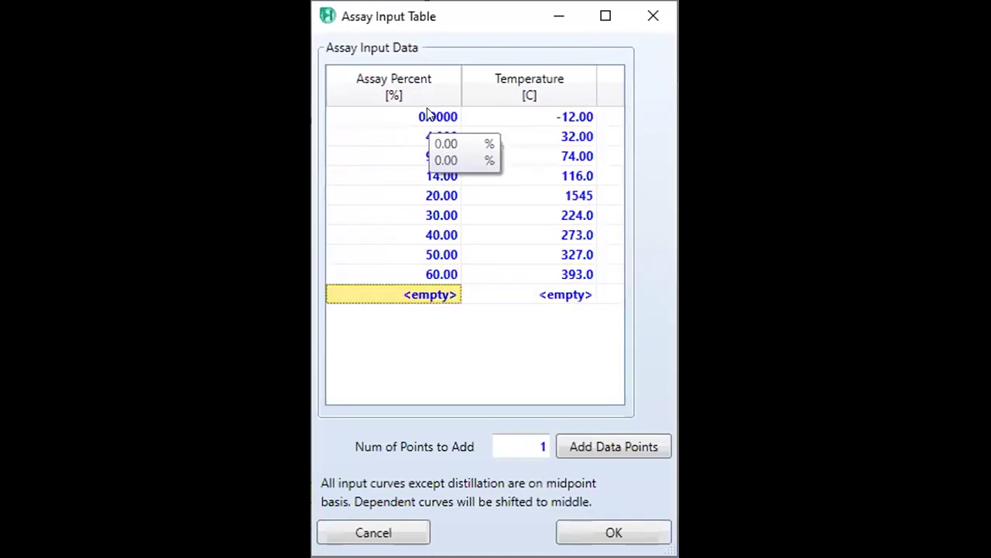
Enter the distillation points 70 % at 450 °C, 76 % at 490 °C and 80 % at 516 °C
text(70)
key(Tab)
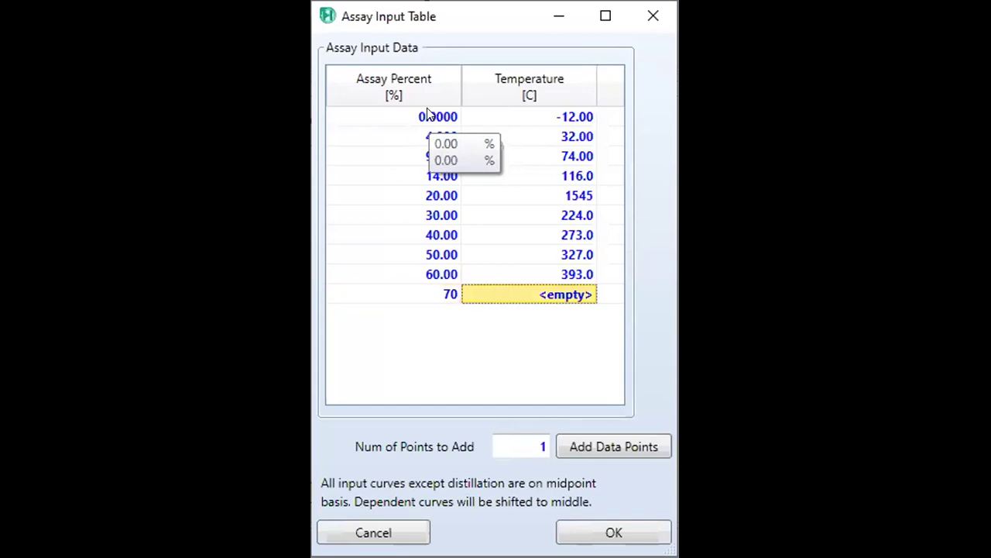
text(450)
key(Tab)
text(76)
key(Tab)
text(490)
key(Tab)
text(80)
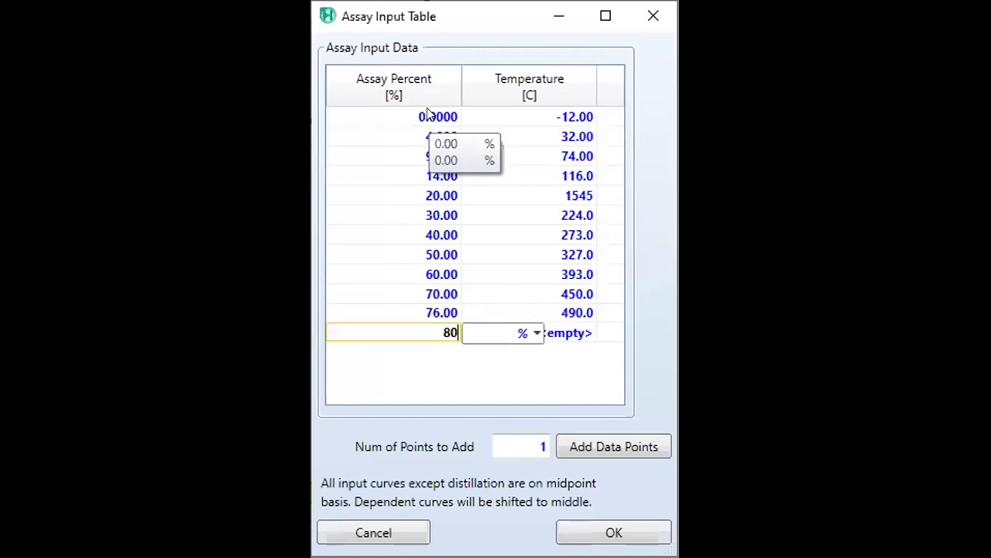
key(Tab)
text(516)
key(Tab)
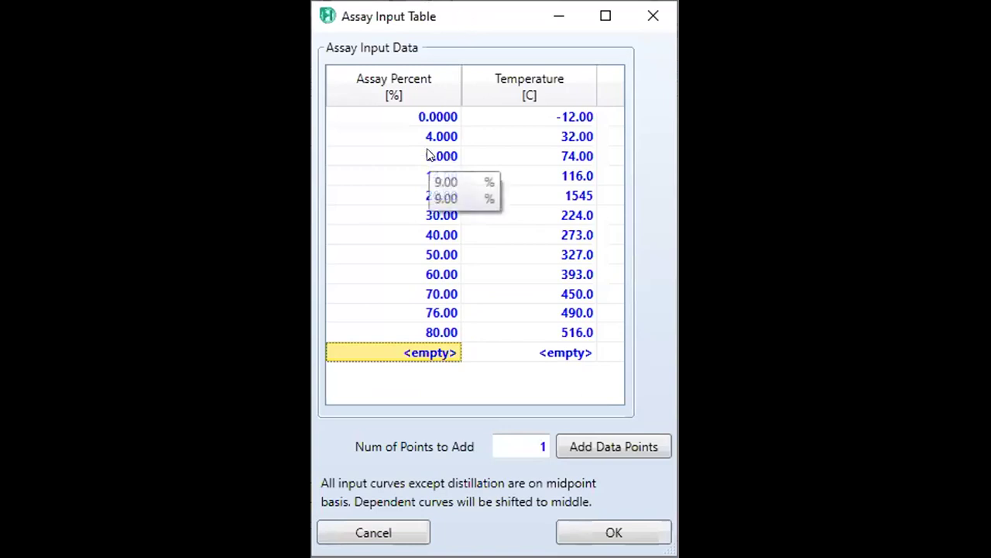
Review the percentages and temperatures of the first five distillation points in the assay input table
click(418, 117)
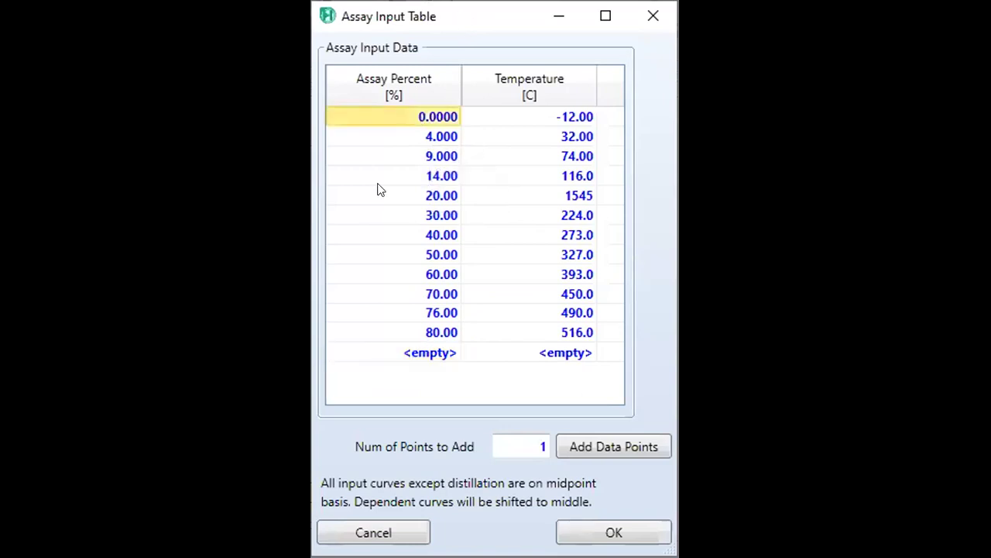
shift+click(446, 139)
shift+click(441, 157)
shift+click(438, 183)
shift+click(438, 197)
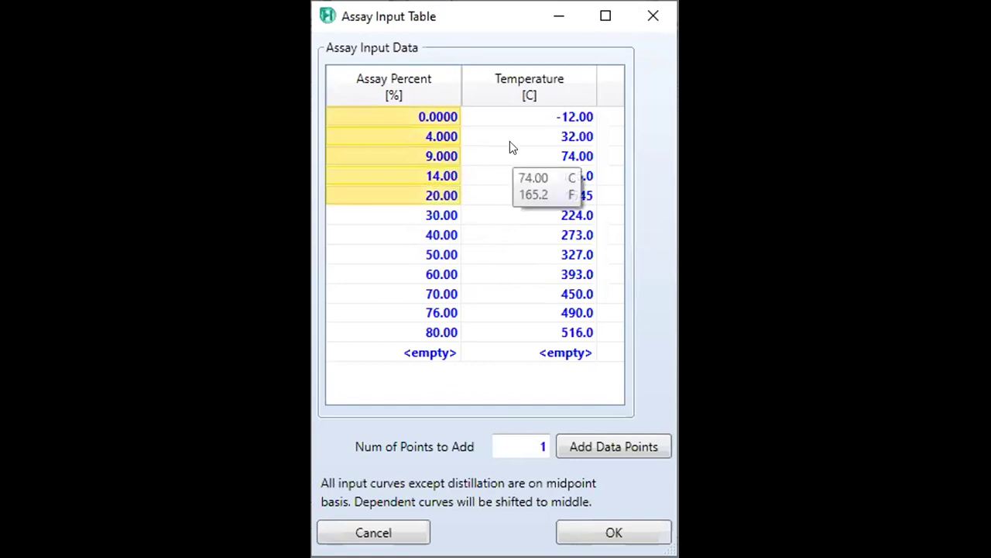
key(Tab)
key(shift+Down)
key(shift+Down)
key(shift+Down)
key(shift+Down)
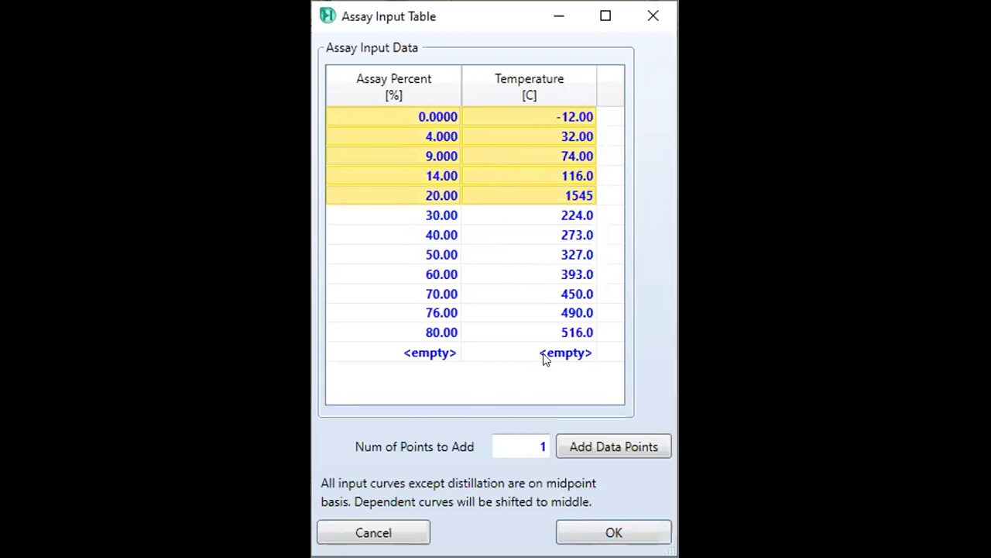
mouse_move(579, 215)
click(444, 140)
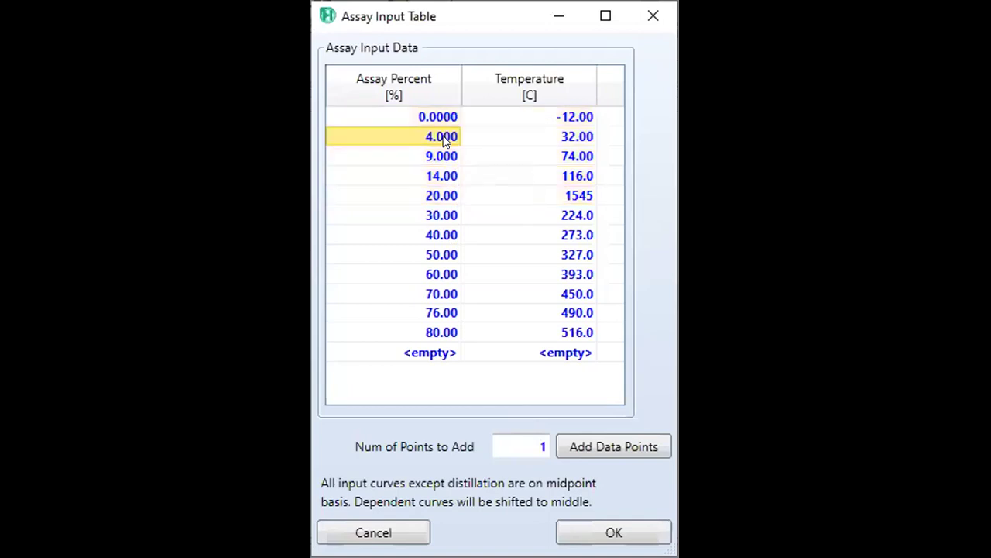
mouse_move(577, 132)
Try to accept the assay input table, and correct the temperature of the 20 % distillation point to 154 °C
click(614, 532)
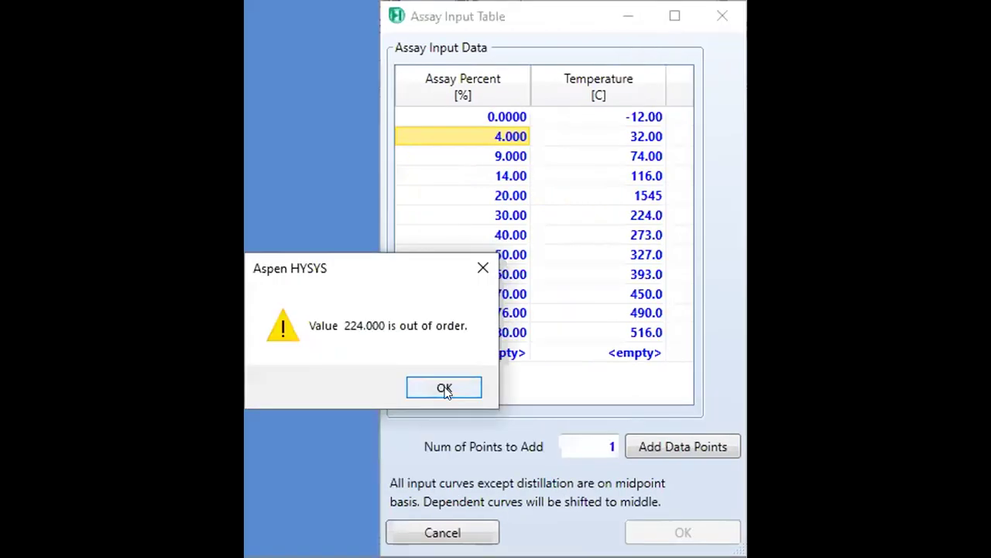
click(442, 386)
click(570, 195)
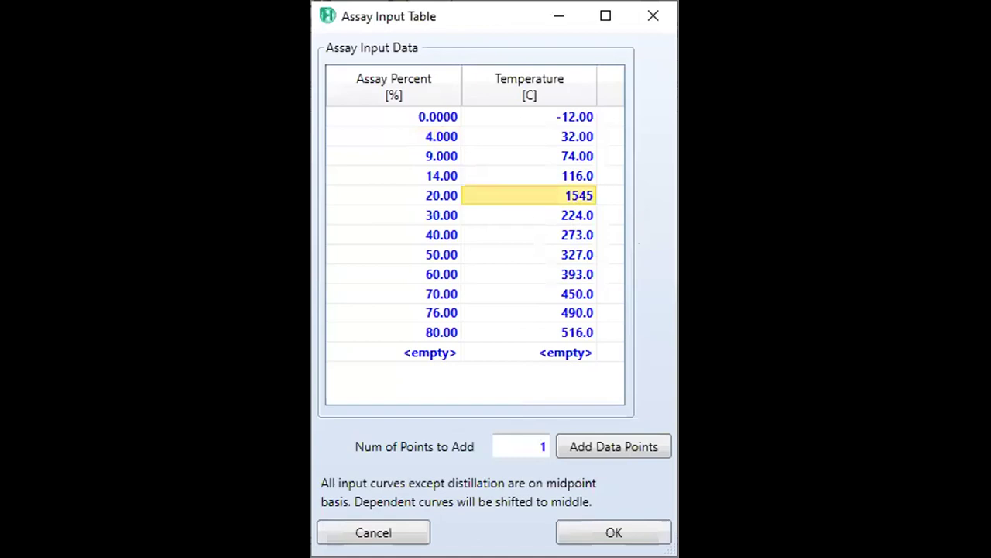
text(154)
key(Return)
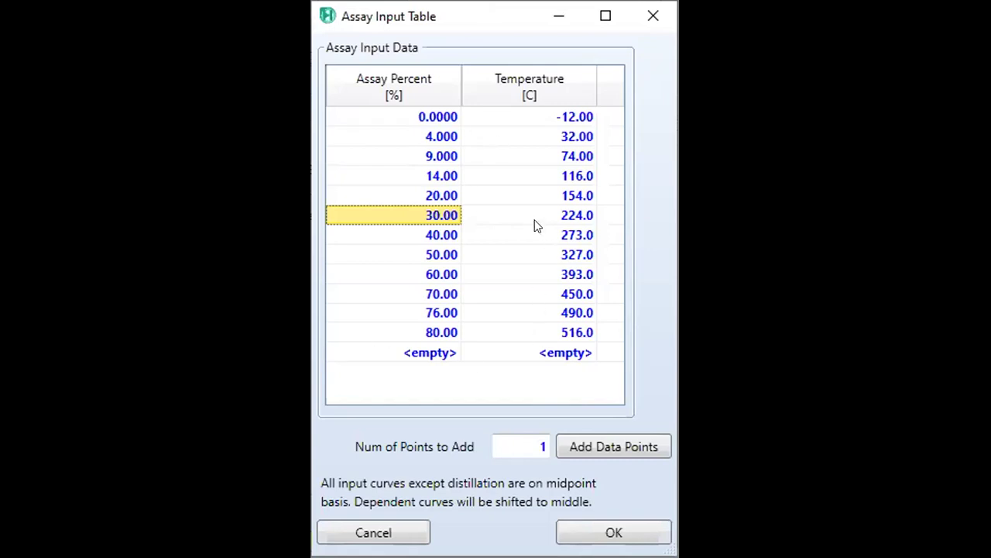
Set the 20 % distillation point's temperature to 1545 °C and try to accept the assay input table
mouse_move(571, 195)
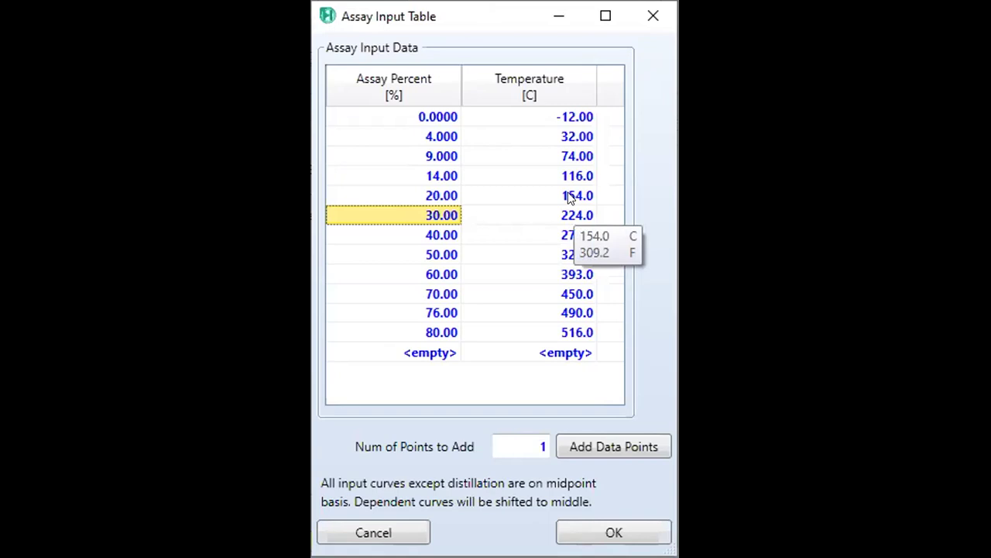
click(571, 197)
text(1545)
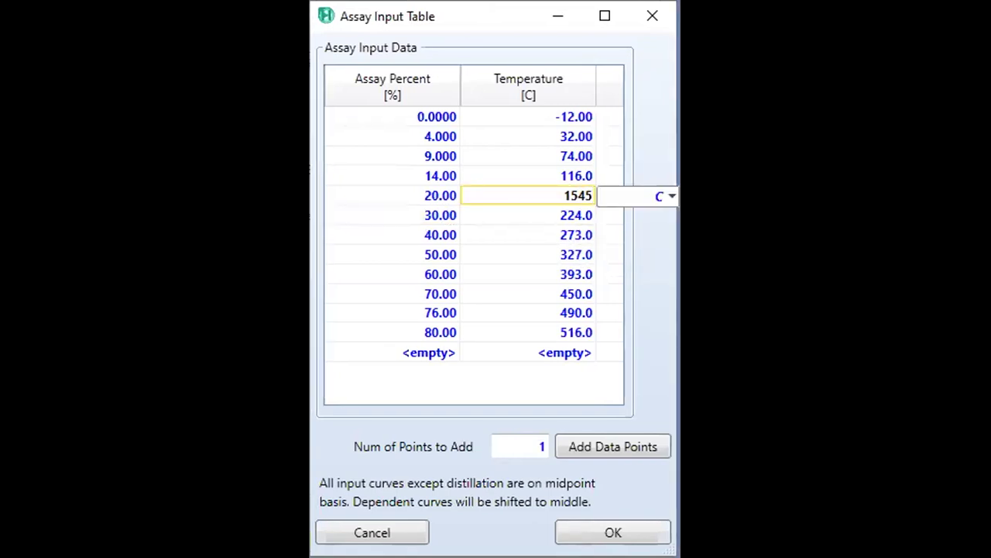
click(590, 527)
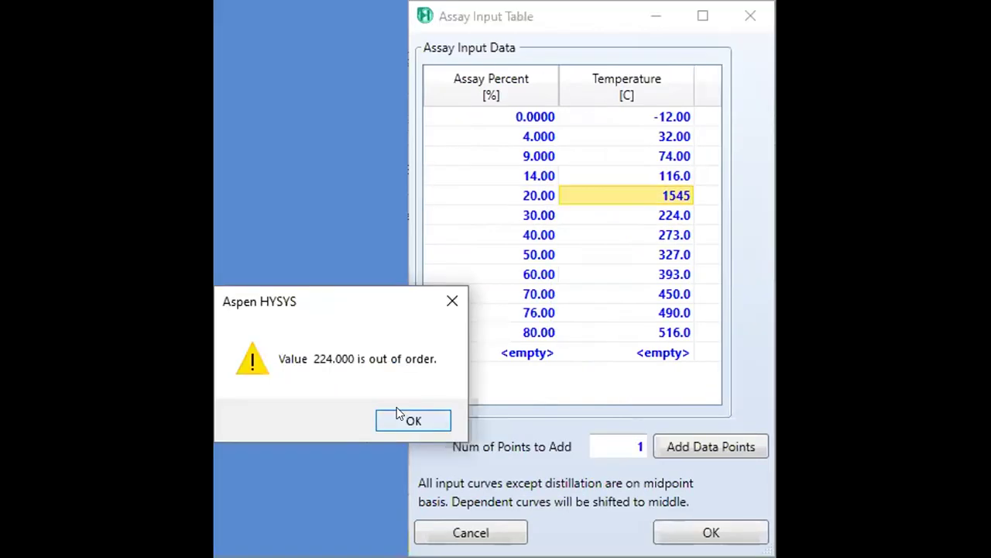
click(396, 414)
Set the 20 % distillation point's temperature back to 154 °C and accept the assay input table
key(BackSpace)
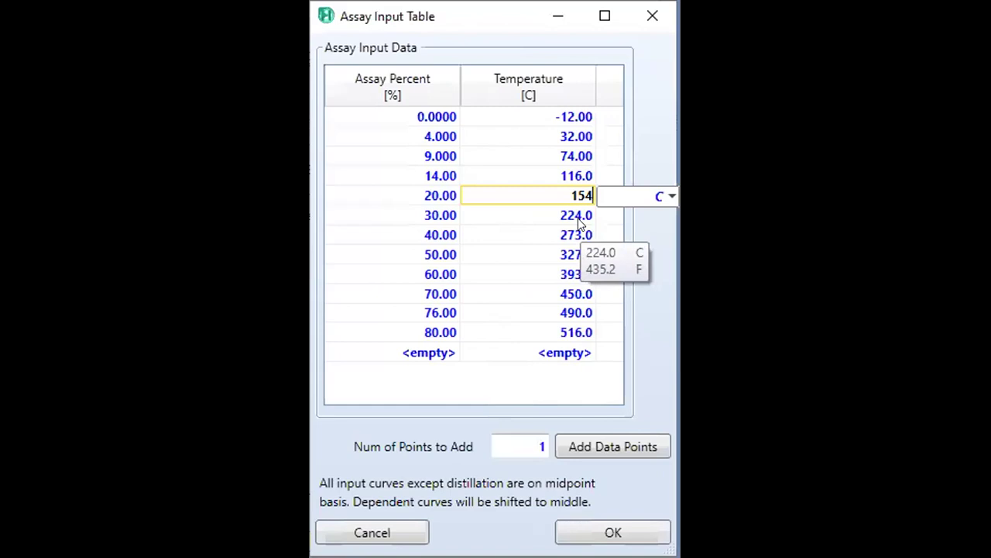
click(579, 276)
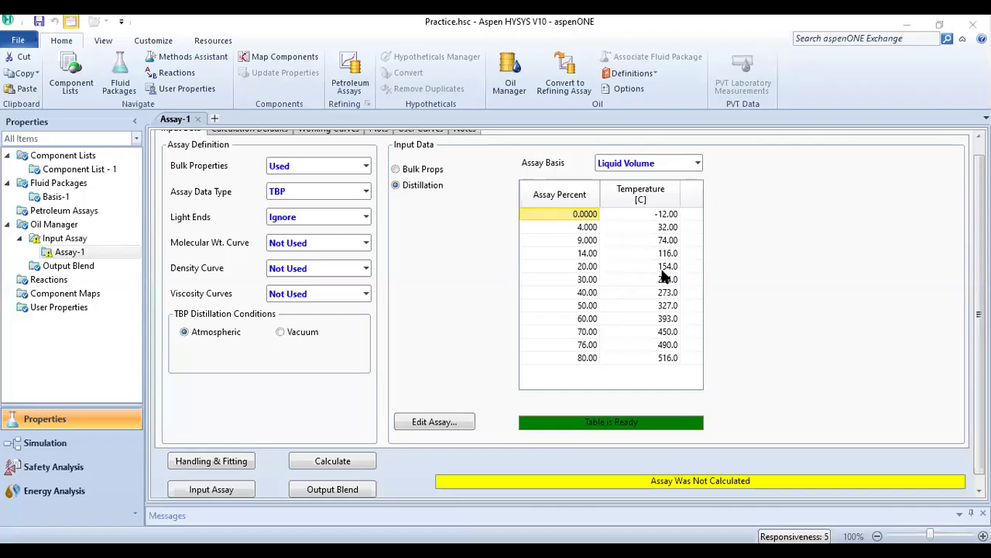
Keep the assay's bulk properties as Used and set its light ends to Input Composition
scroll(469, 313, up, 1)
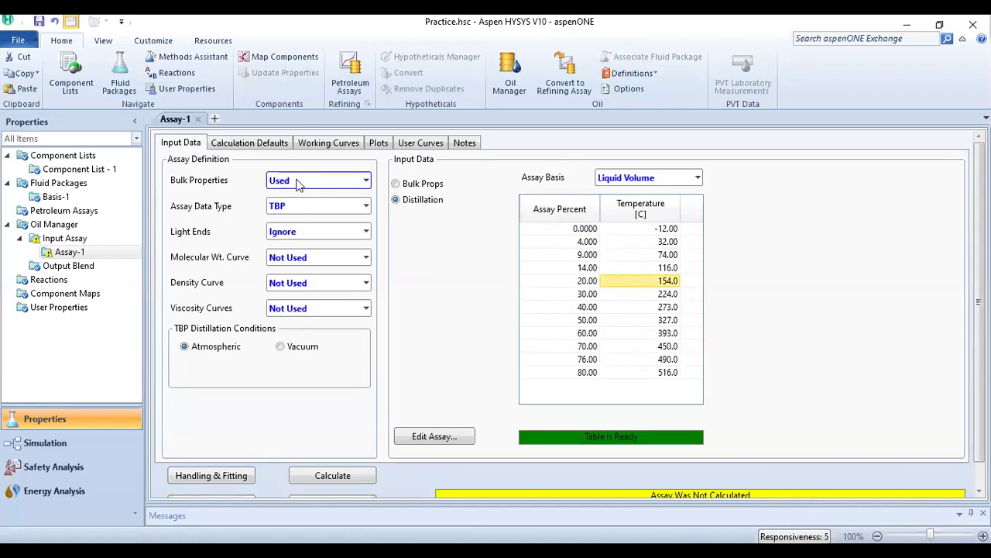
click(299, 182)
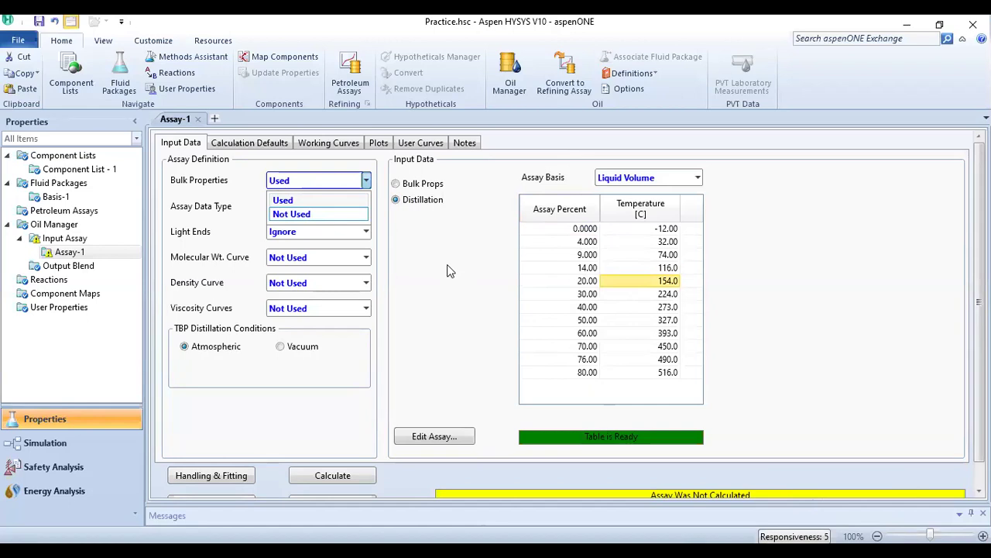
click(295, 200)
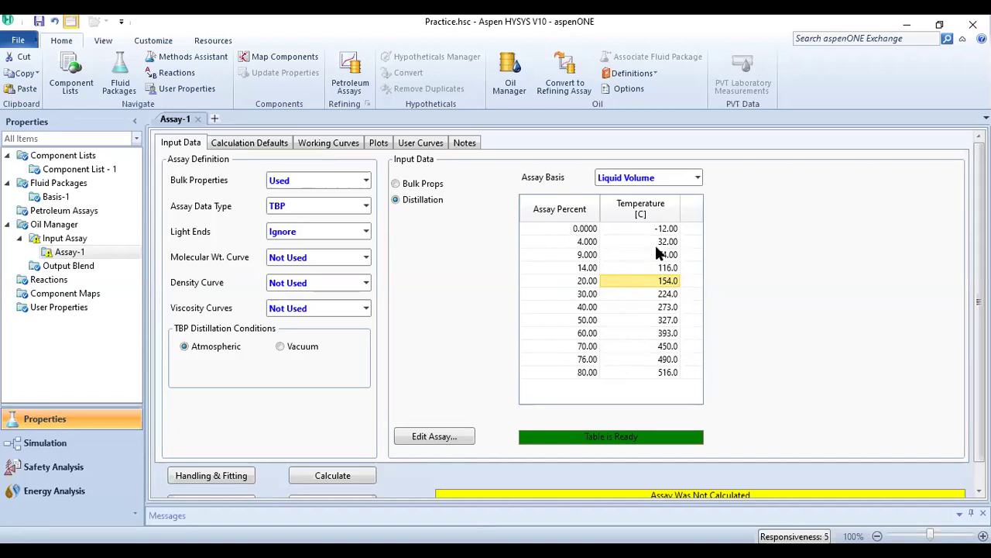
mouse_move(648, 246)
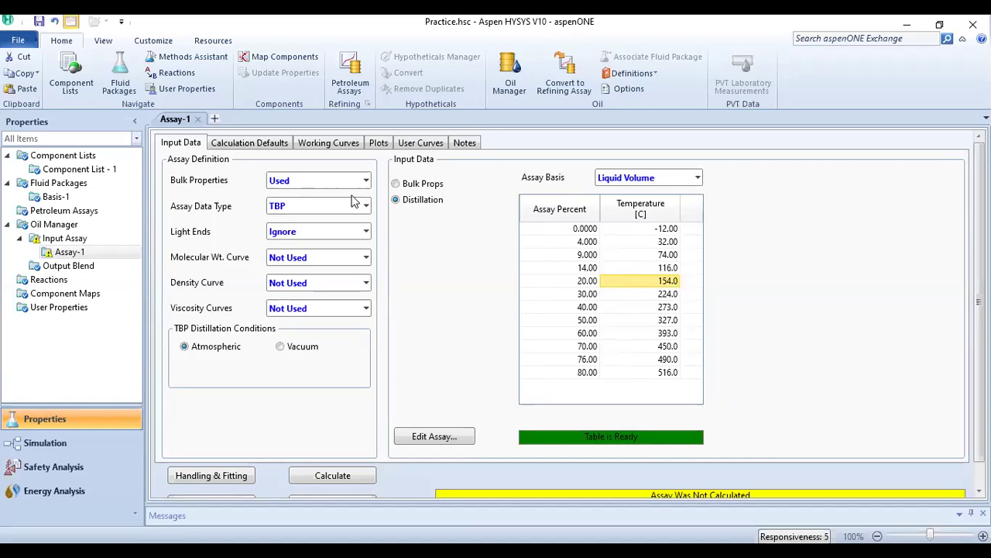
click(314, 236)
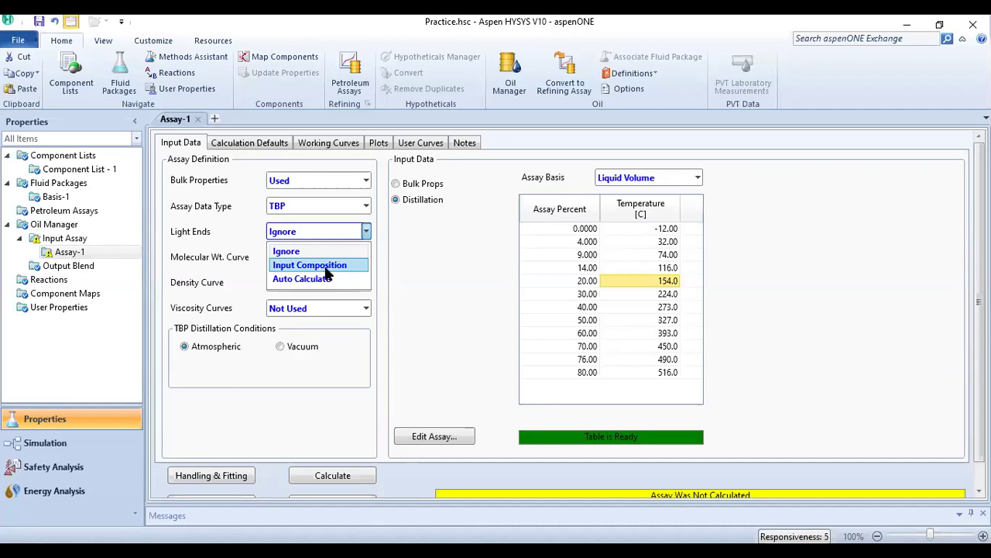
click(325, 267)
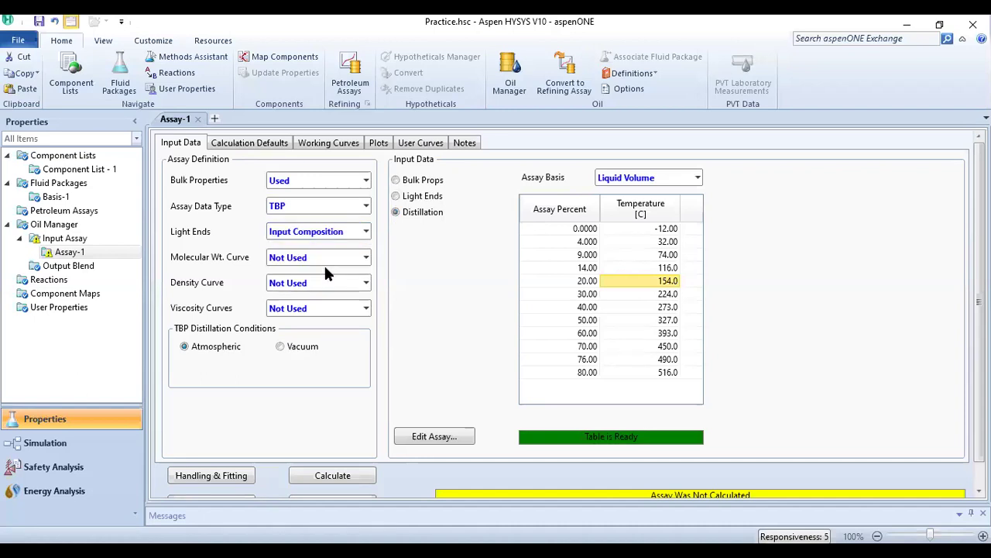
Display the assay's light ends input and check the crude's light ends table in the course PDF
click(397, 197)
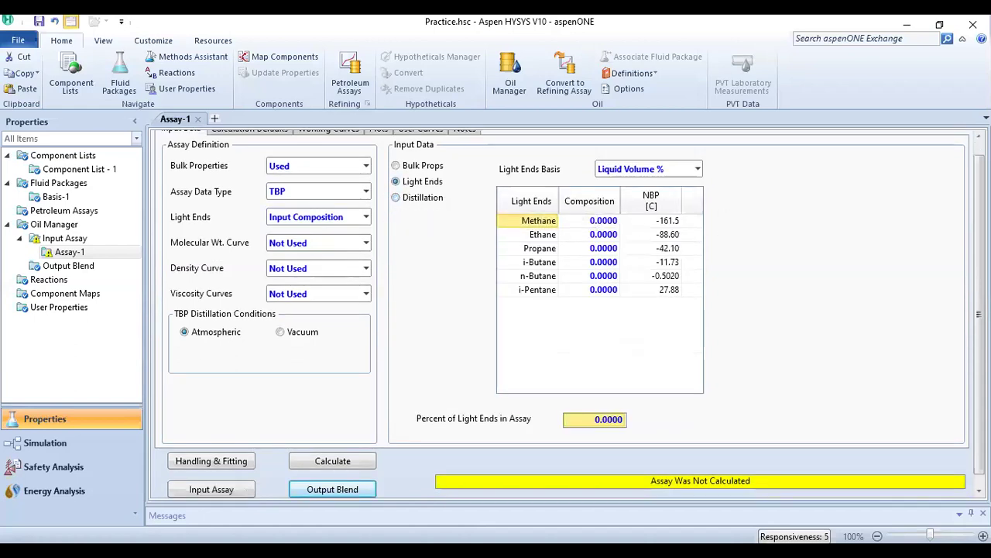
scroll(979, 310, up, 1)
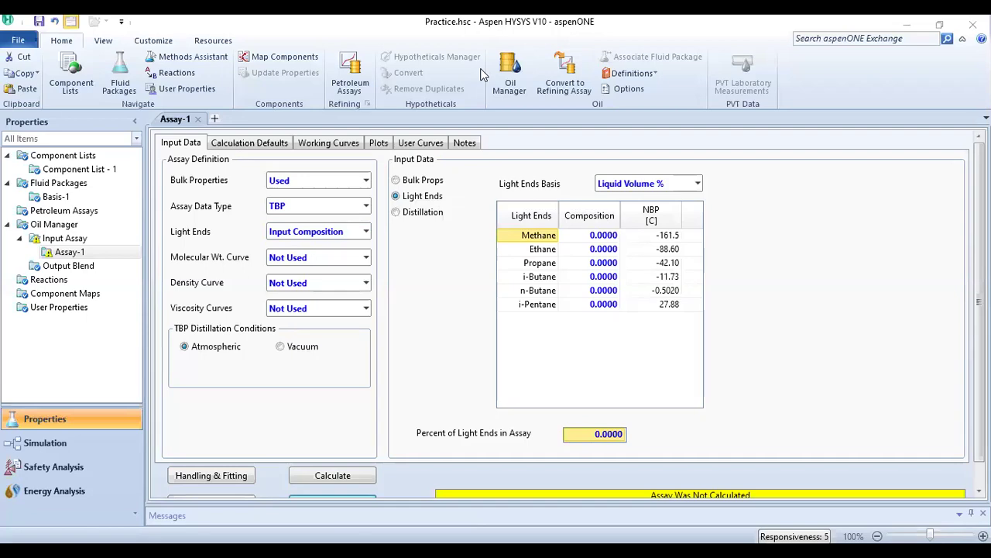
key(alt+Tab)
scroll(534, 186, up, 3)
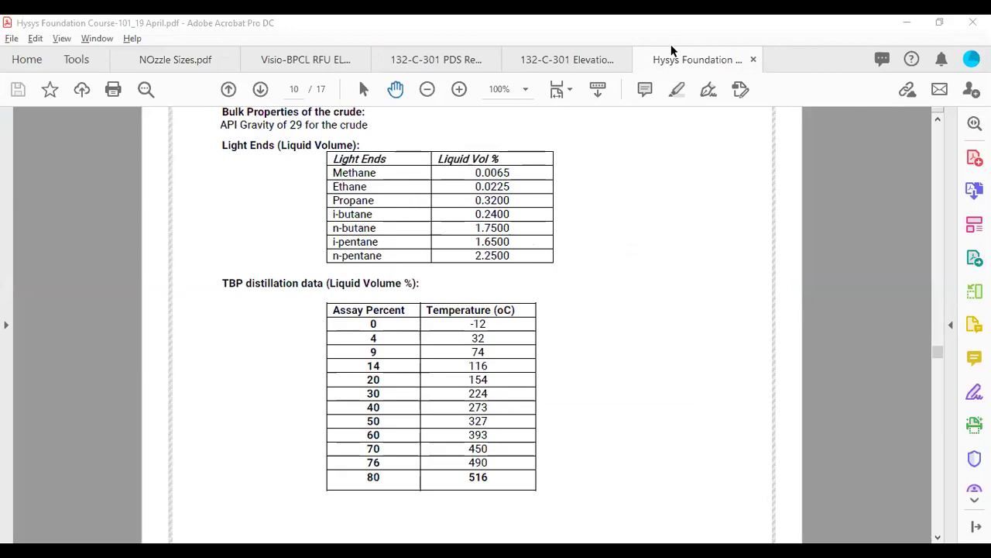
key(alt+Tab)
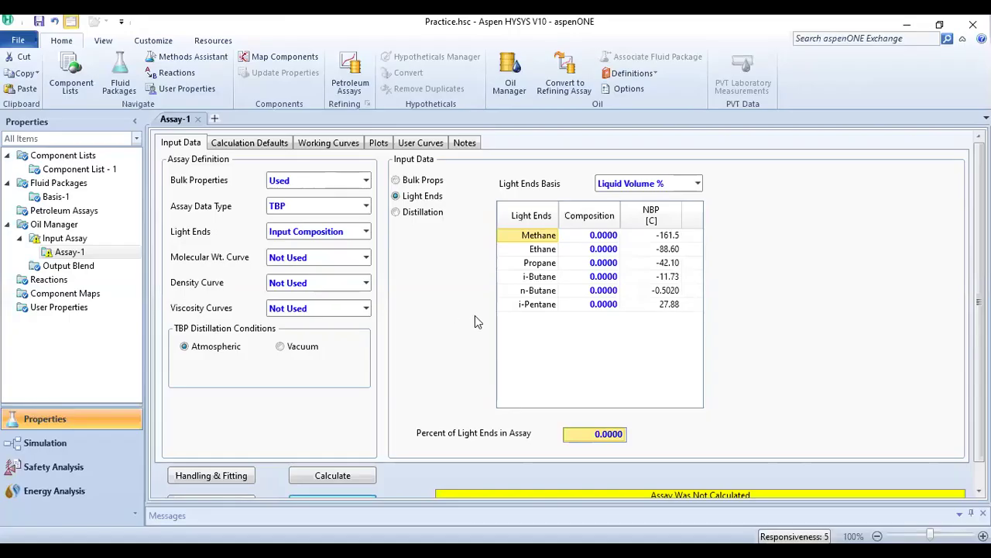
Keep Liquid Volume % as the basis for the assay's light ends
click(604, 237)
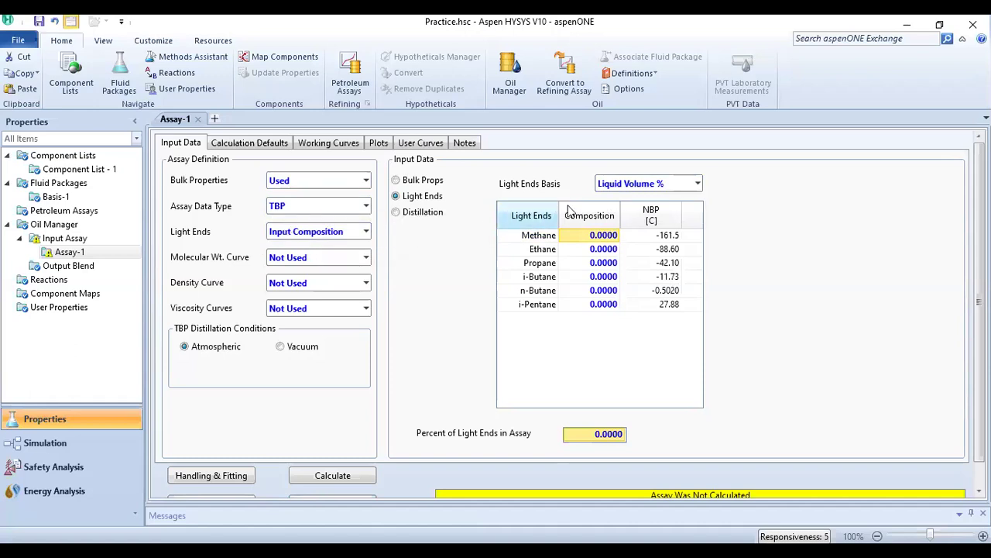
click(670, 186)
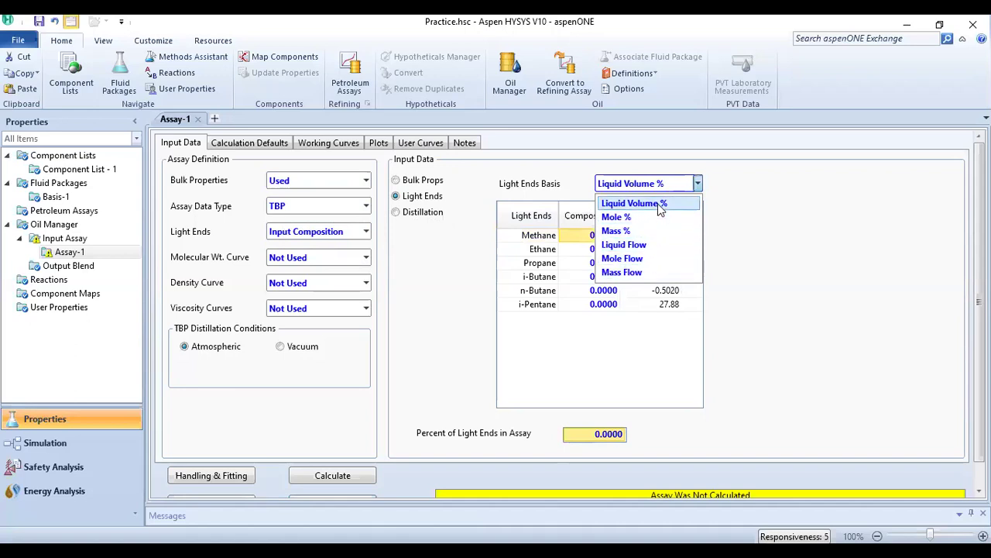
click(661, 206)
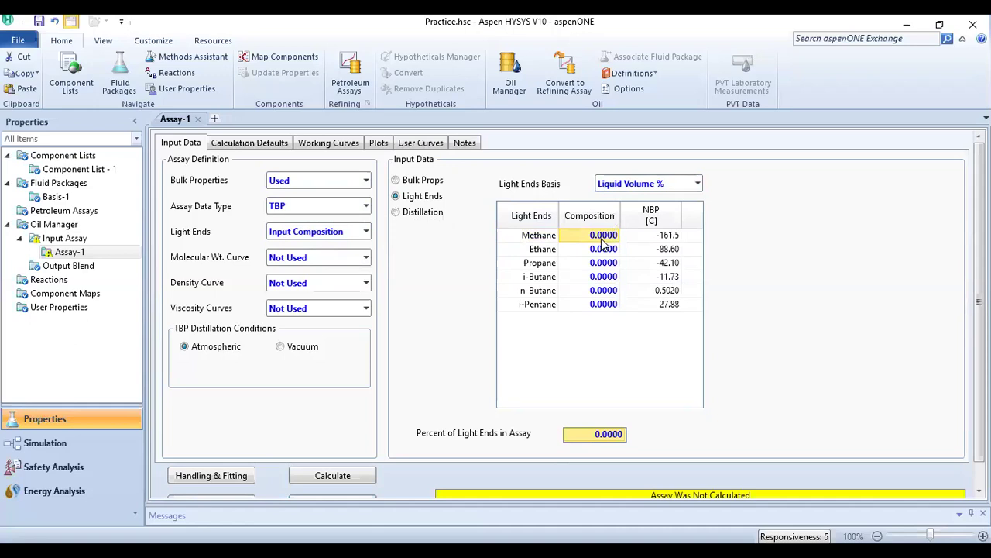
Enter the light ends composition: methane 0.0065, ethane 0.0225, propane 0.32, i-butane 0.24, n-butane 1.75 and i-pentane 1.65
text(.0065)
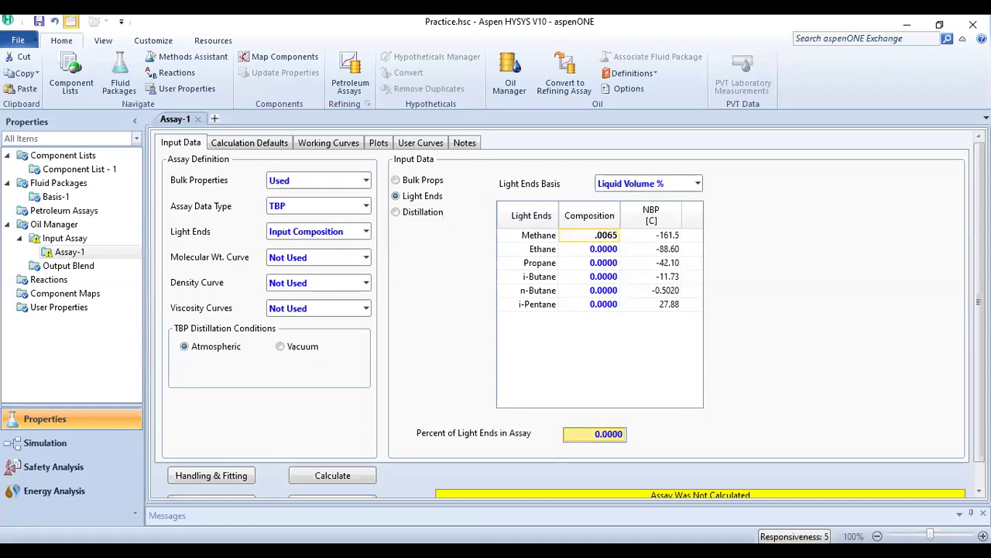
key(Return)
text(.0025)
key(Return)
text(.32)
key(Return)
text(.24)
key(Return)
text(1.75)
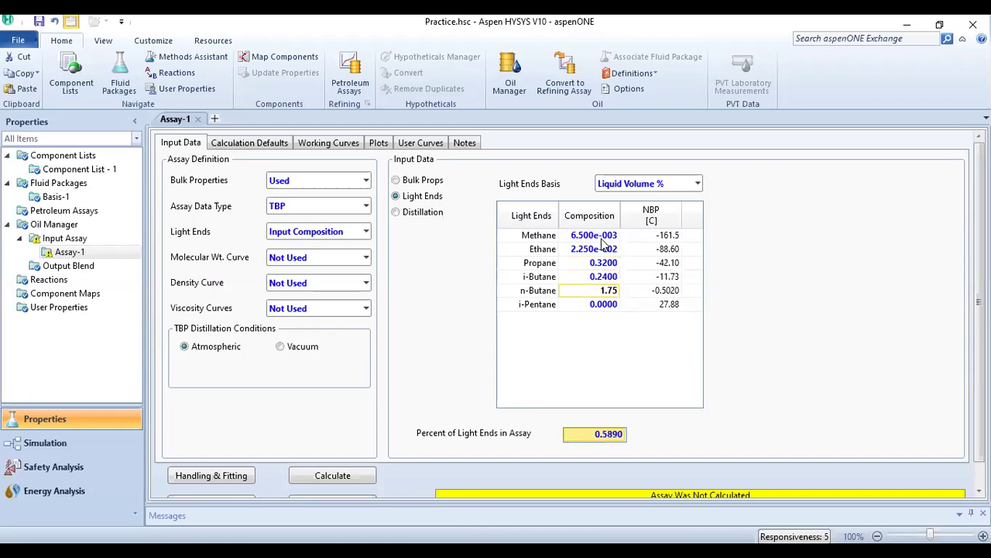
key(Return)
text(1.65)
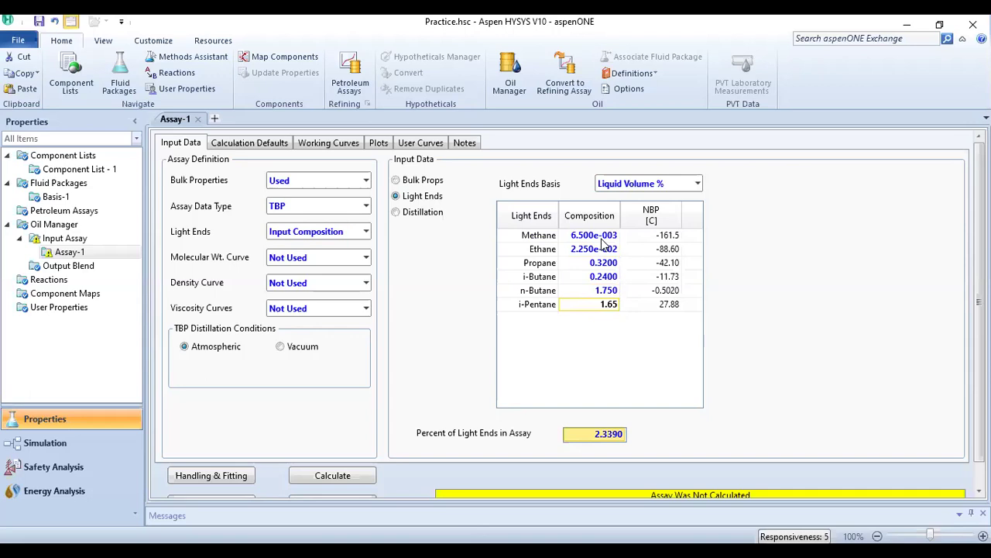
key(Return)
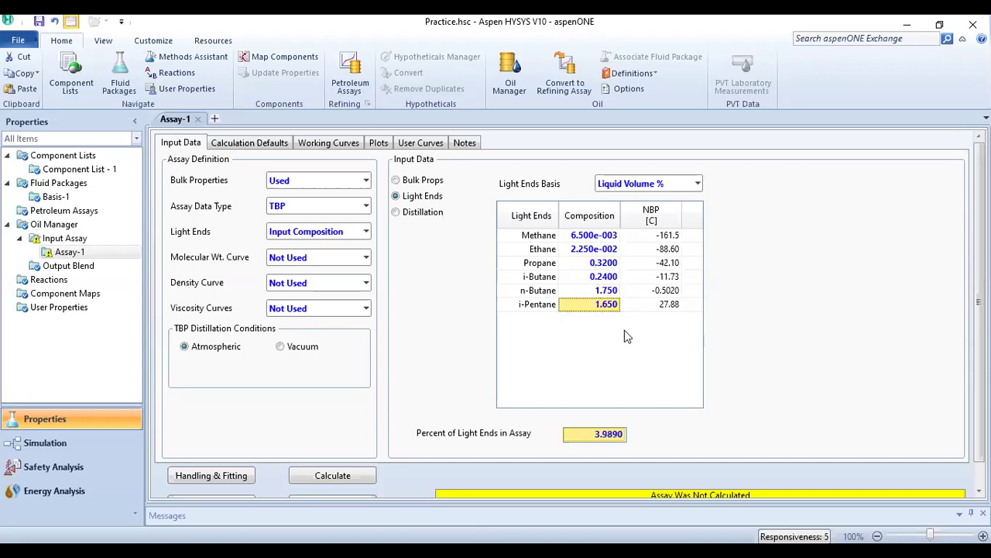
click(663, 291)
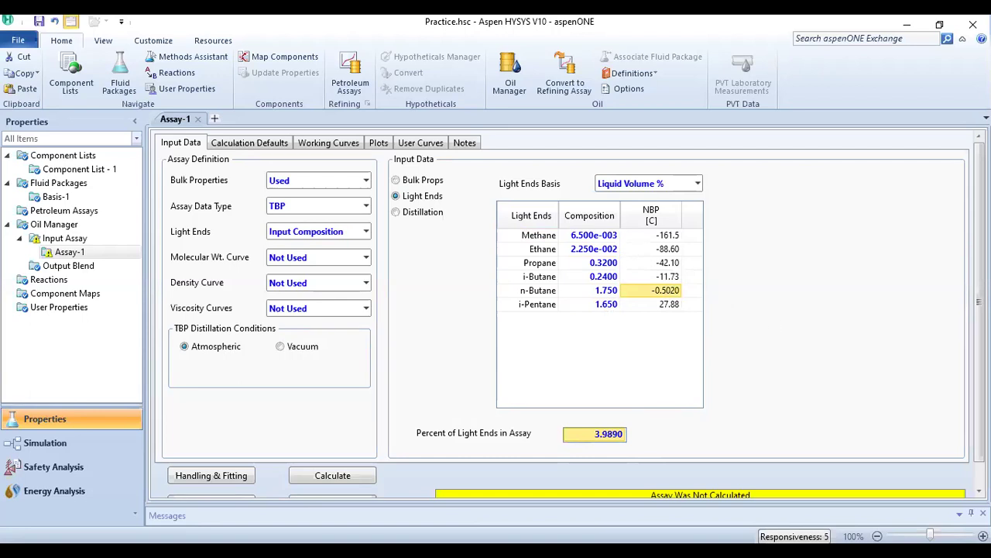
Calculate Assay-1 from the entered bulk properties, distillation data and light ends
scroll(980, 309, down, 1)
scroll(980, 310, up, 1)
scroll(562, 310, down, 1)
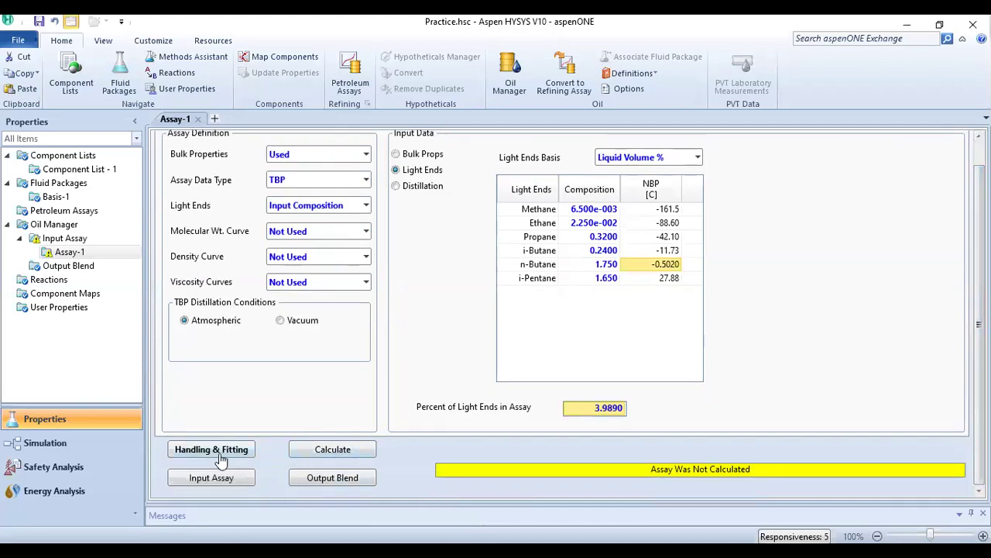
click(344, 454)
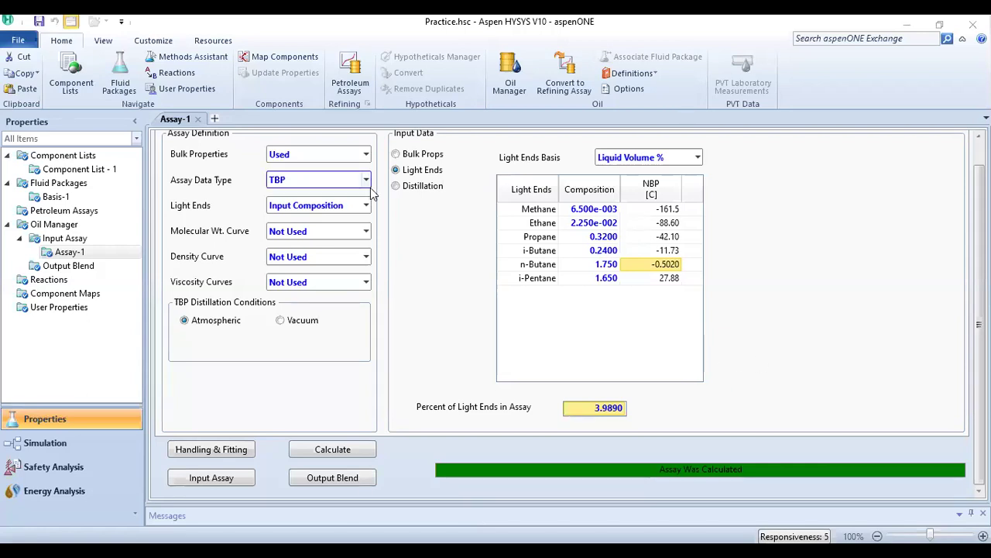
scroll(445, 209, up, 1)
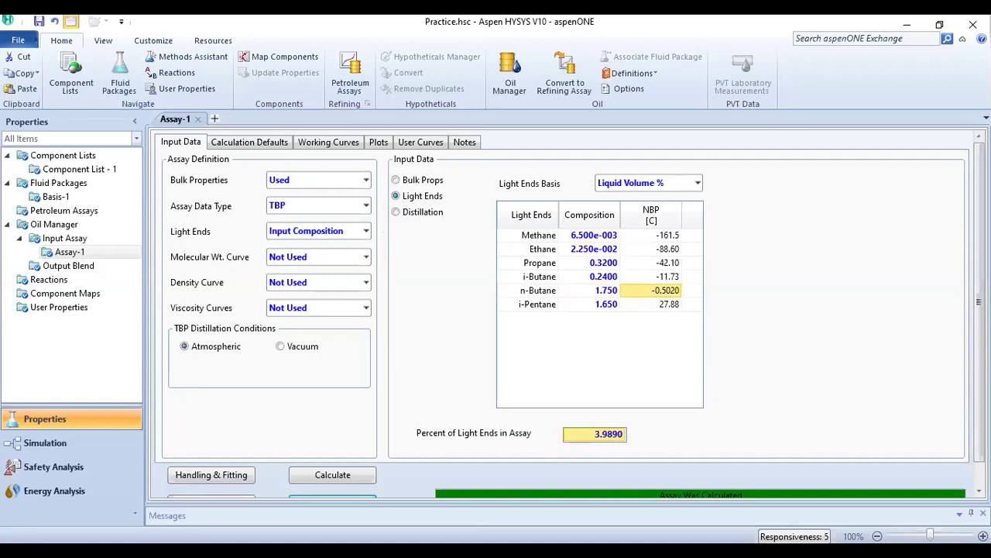
scroll(979, 309, down, 1)
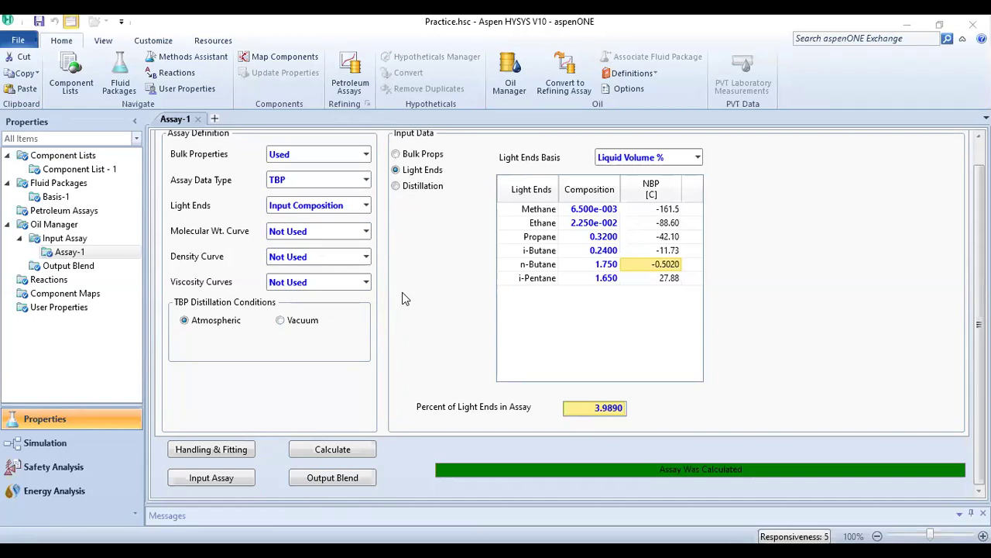
Close the separate assay window, create a new output blend and add Assay-1 to its oils
click(69, 264)
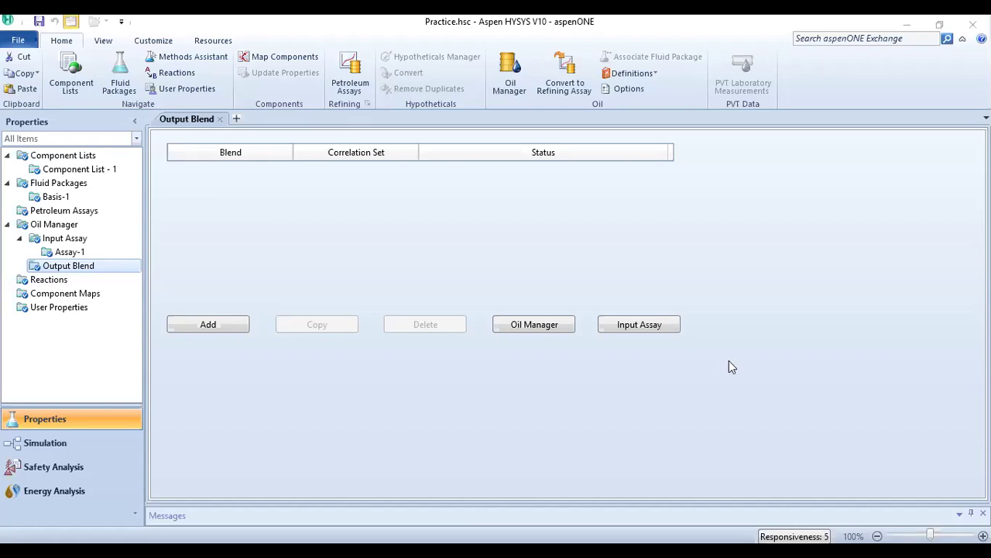
click(862, 23)
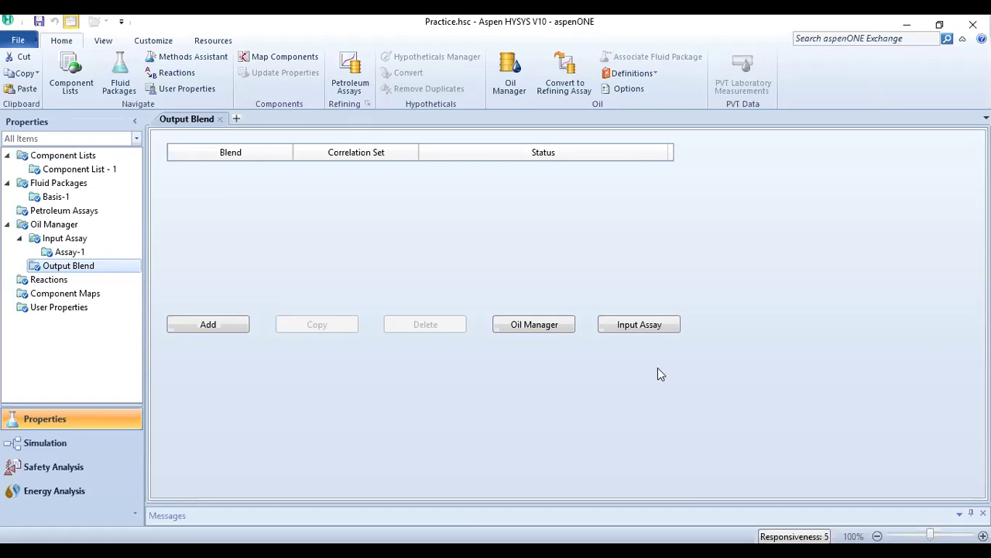
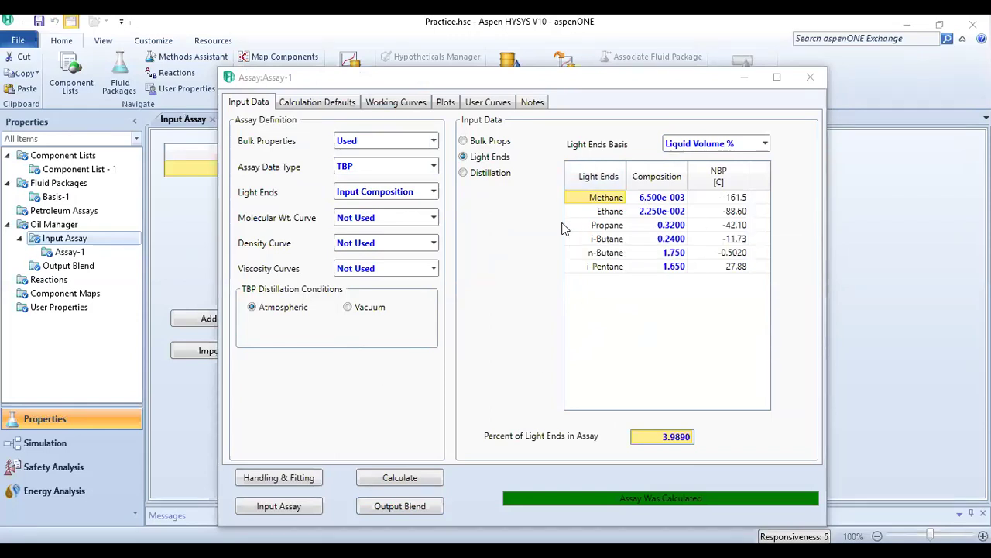
click(811, 80)
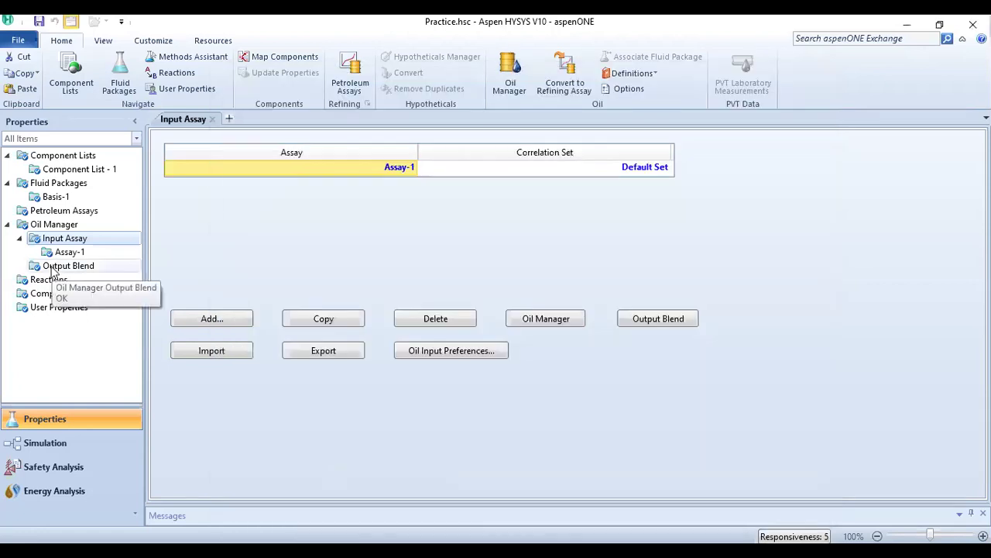
click(55, 267)
click(209, 326)
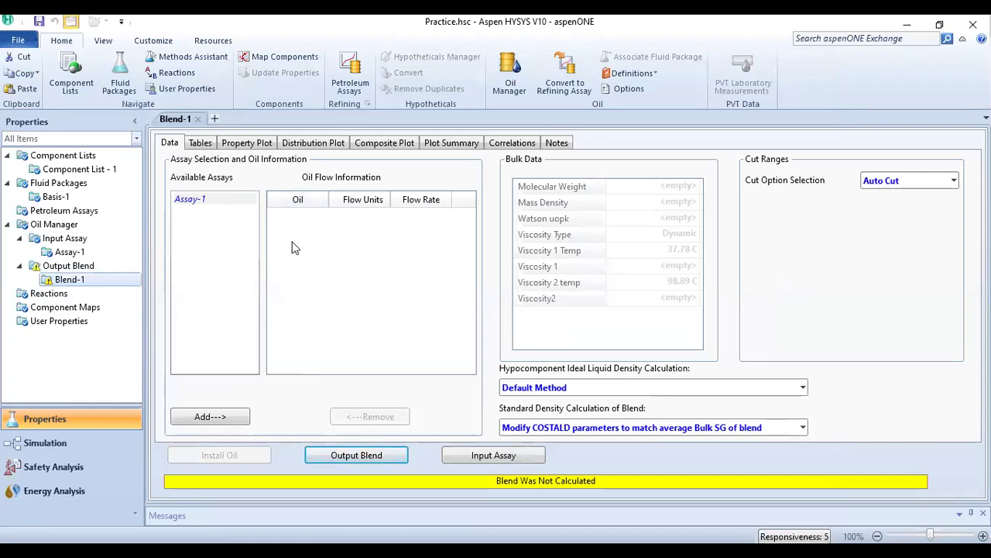
click(196, 208)
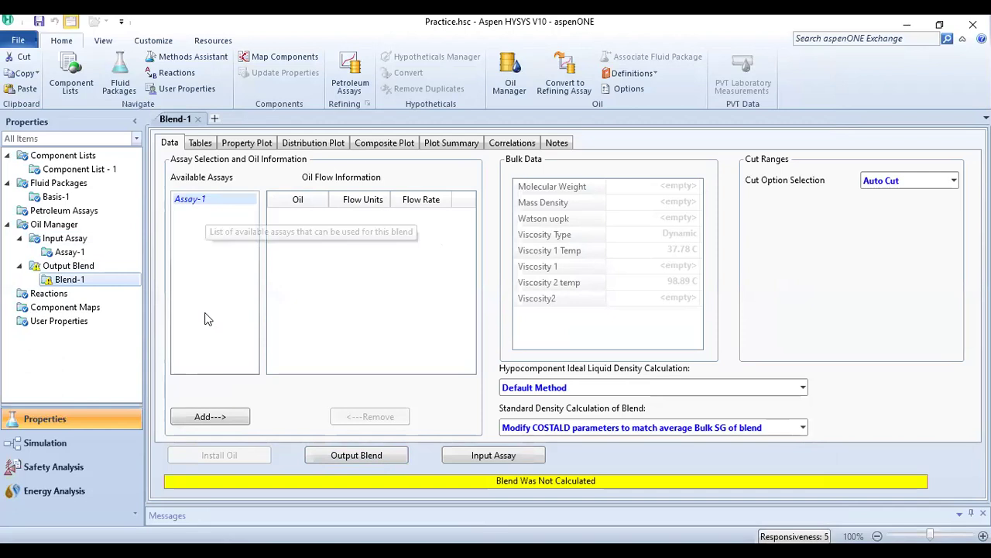
click(210, 422)
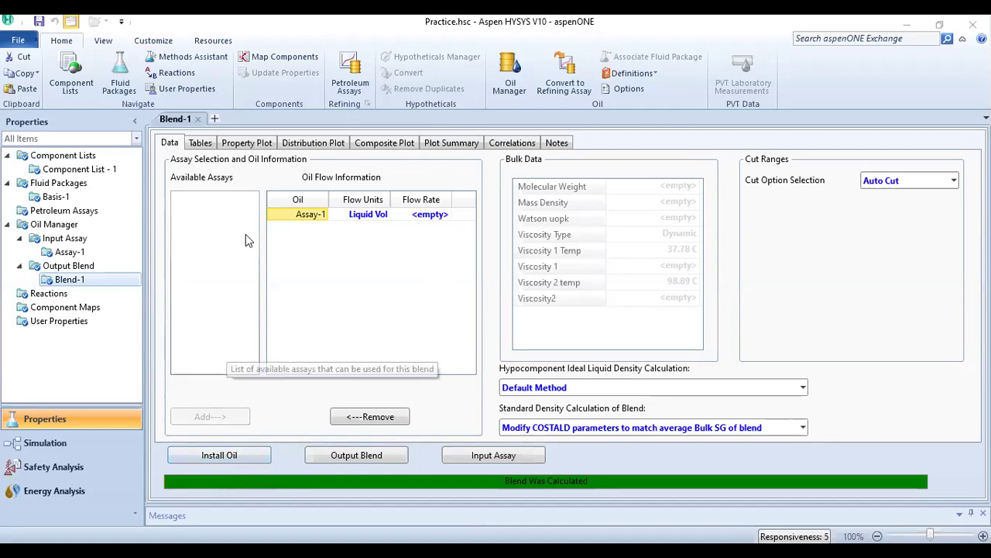
Examine the blend's component properties table with the main physical properties of its pseudocomponents
click(201, 144)
click(254, 143)
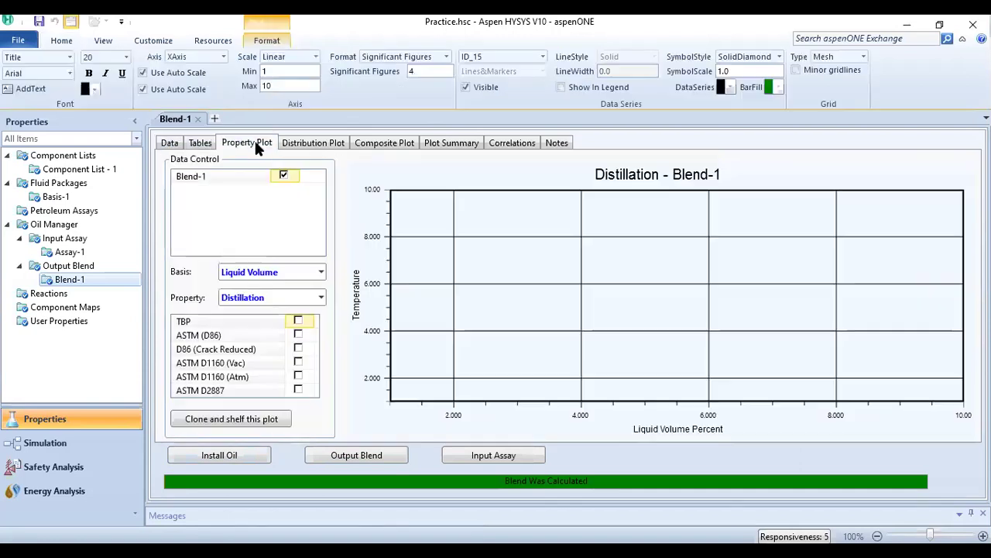
click(199, 143)
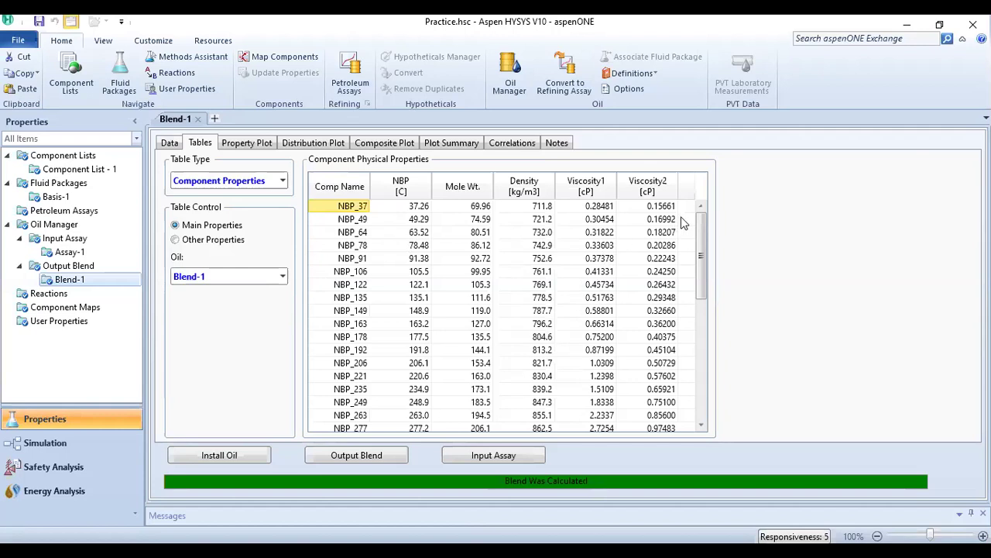
mouse_move(703, 238)
mouse_down()
mouse_move(703, 377)
mouse_move(702, 237)
mouse_up()
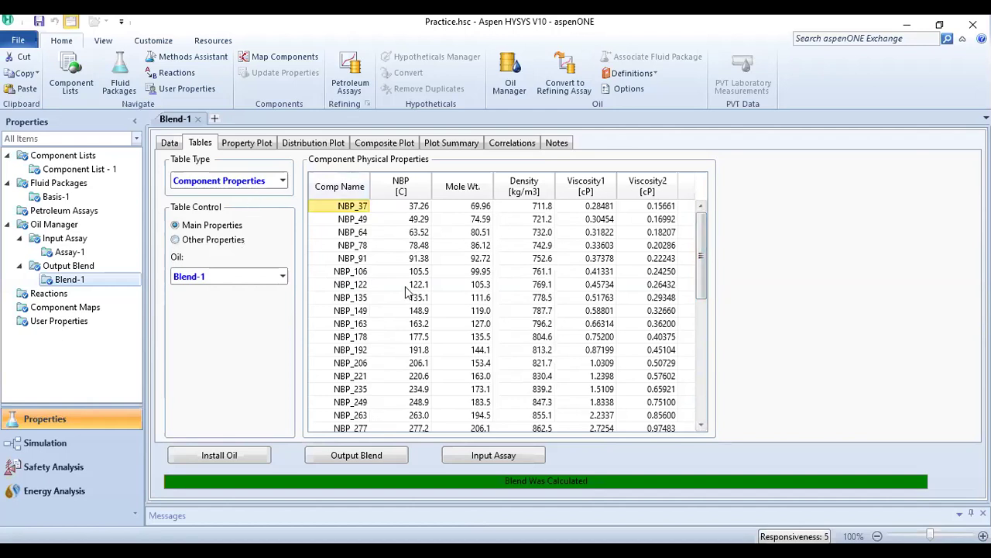
Plot the blend's TBP, ASTM (D86) and ASTM D1160 (Vac) distillation curves and review the other plottable properties
click(246, 144)
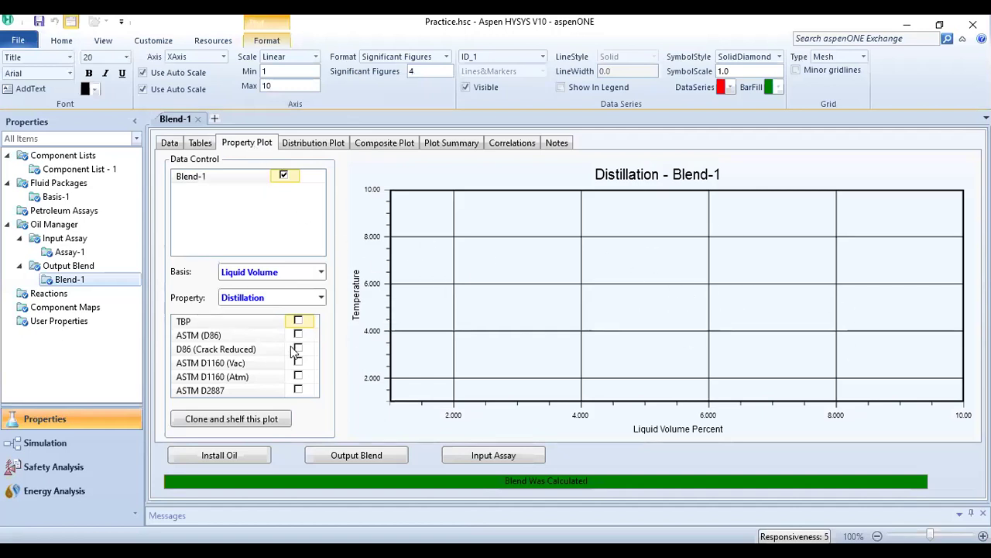
click(298, 322)
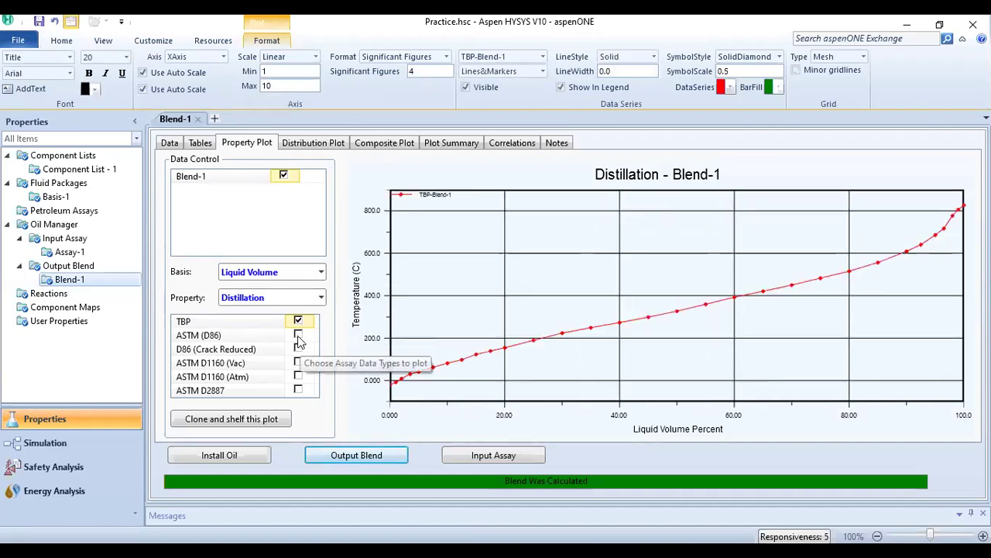
click(298, 337)
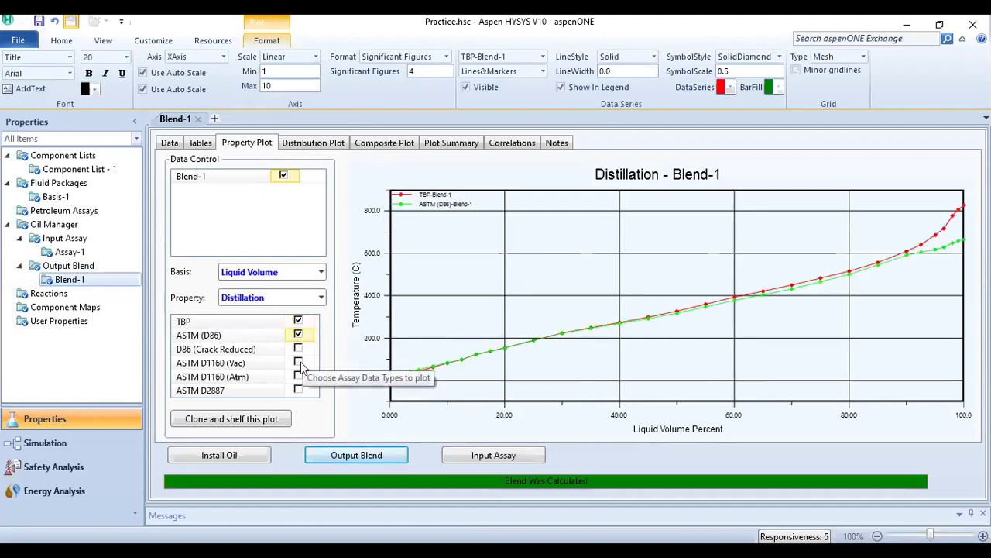
click(299, 364)
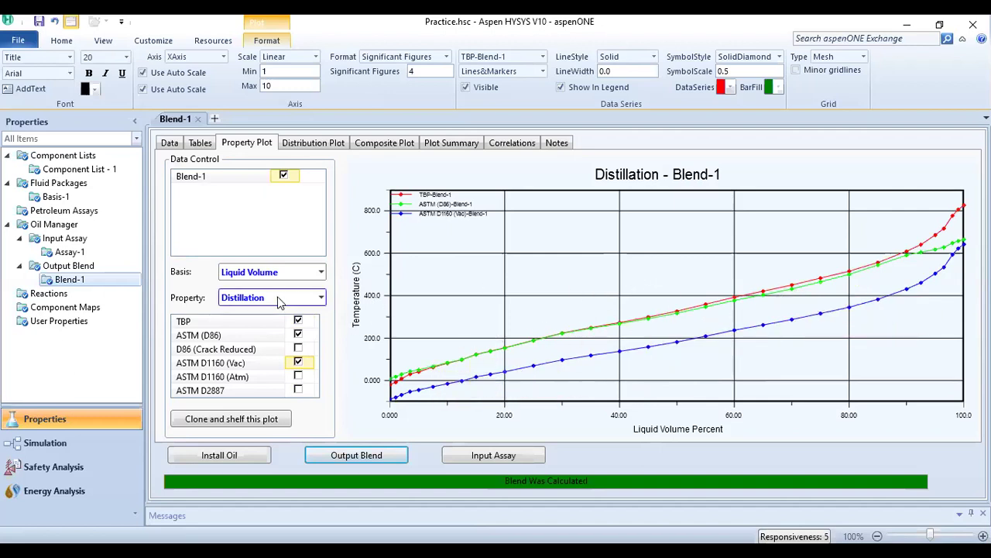
click(278, 297)
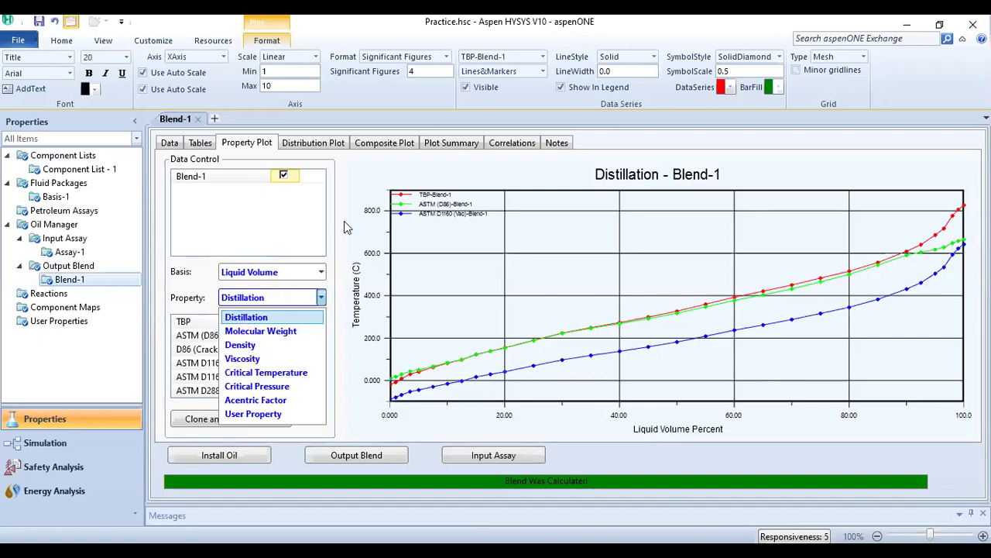
click(431, 130)
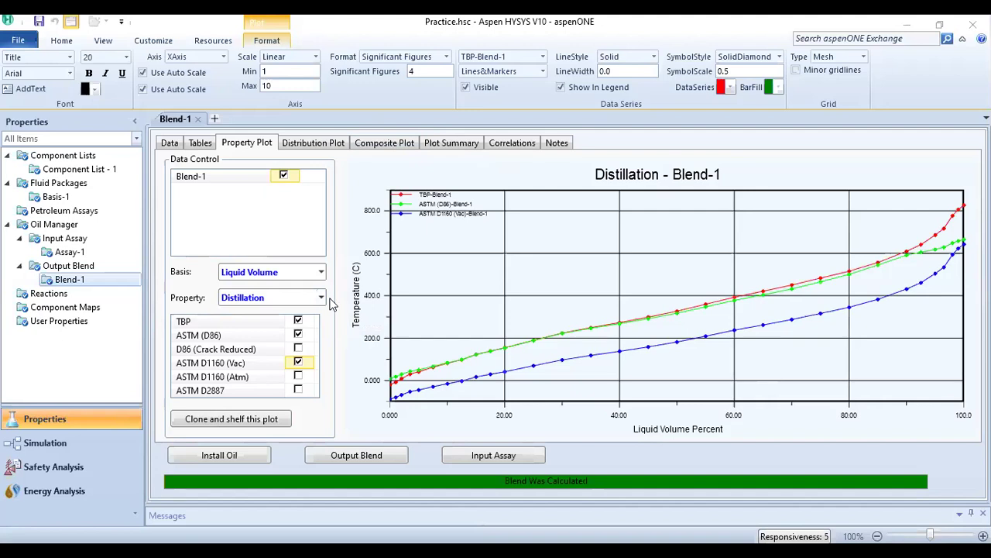
Open Assay-1 from the input assays, review the available assay data types, and close it without changing TBP
click(496, 457)
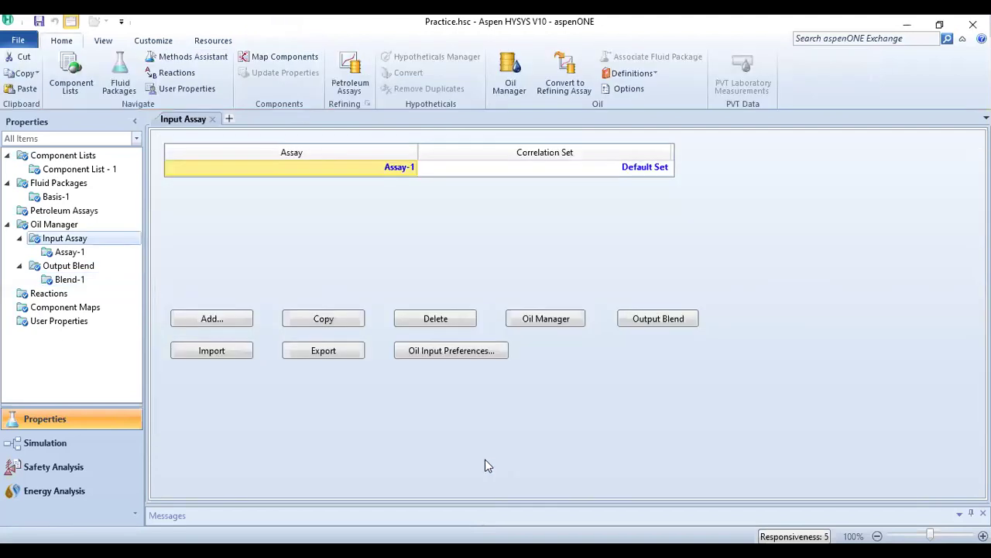
double_click(380, 164)
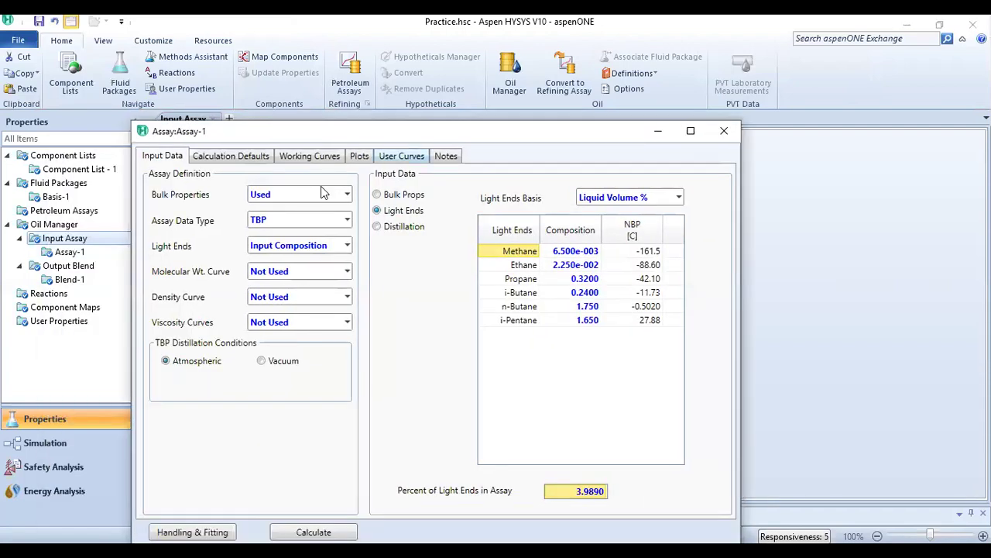
click(300, 219)
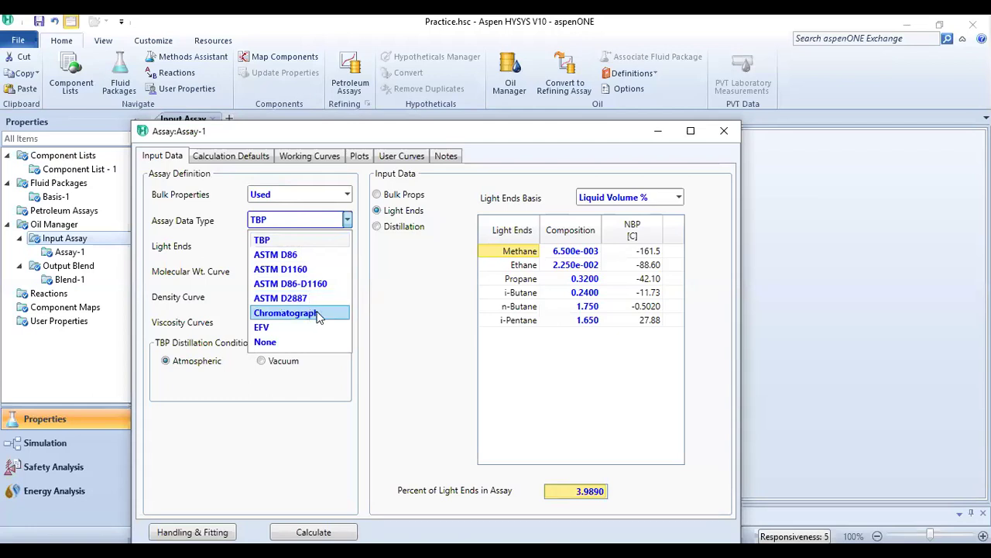
click(412, 289)
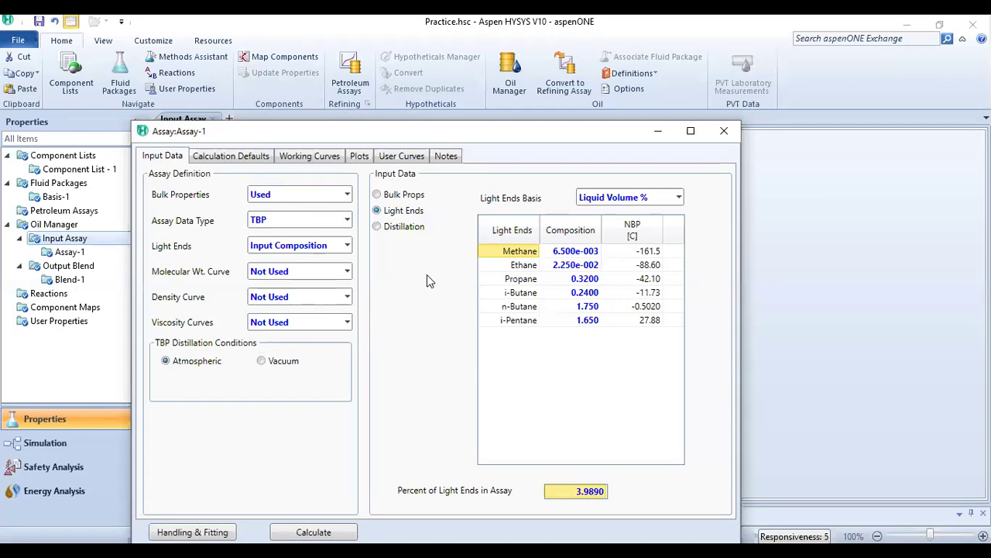
click(724, 132)
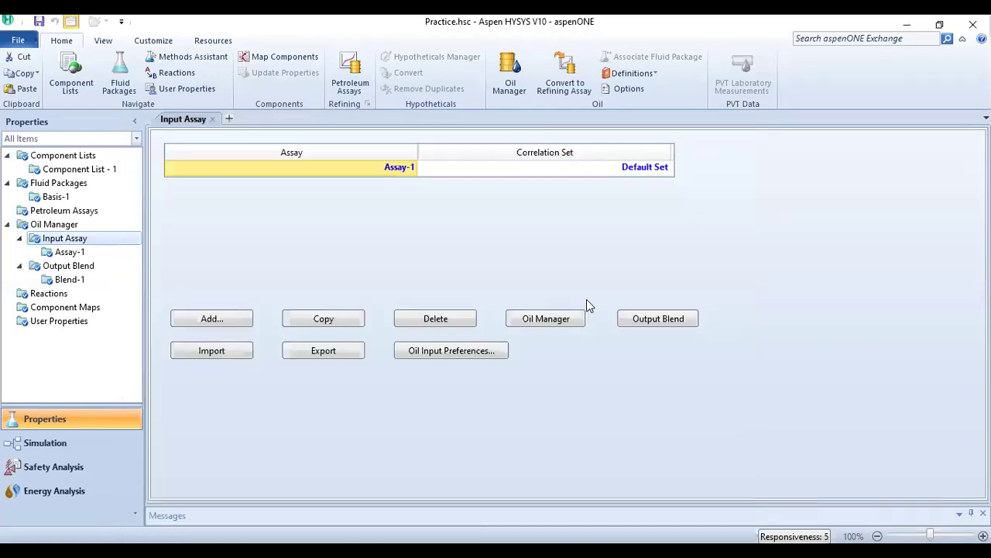
Reopen Blend-1 and look through the main physical properties of its pseudocomponents in the component properties table
double_click(68, 279)
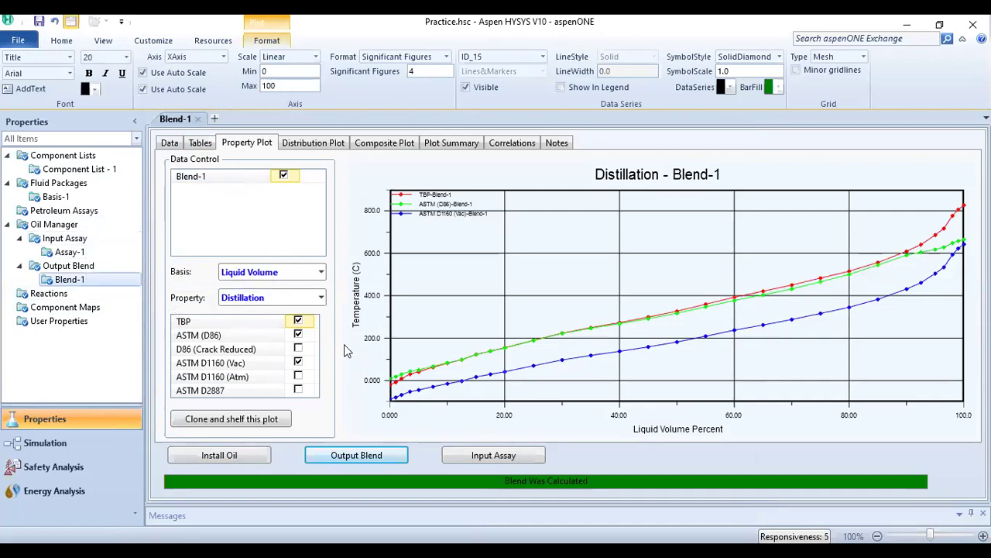
click(199, 143)
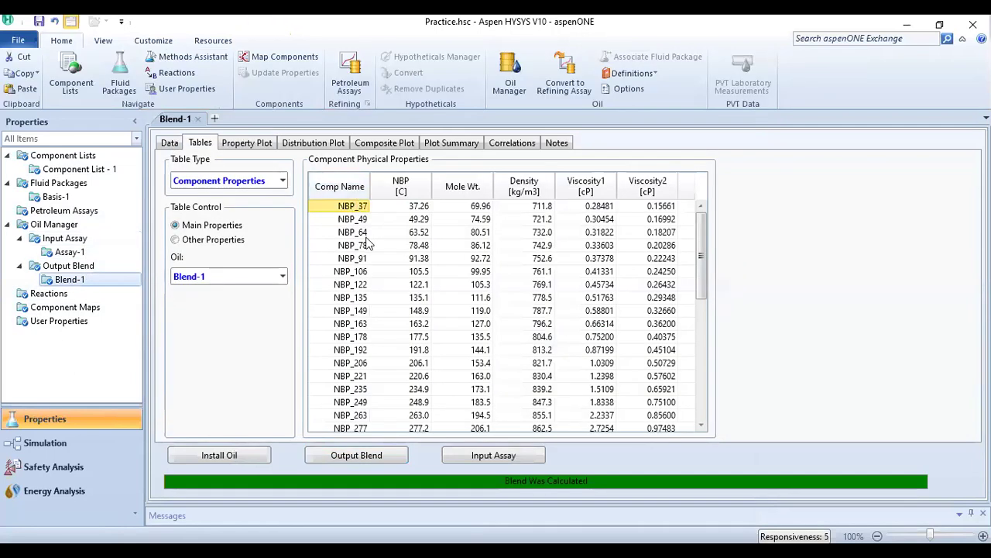
scroll(576, 297, down, 3)
scroll(576, 297, down, 4)
scroll(573, 312, up, 8)
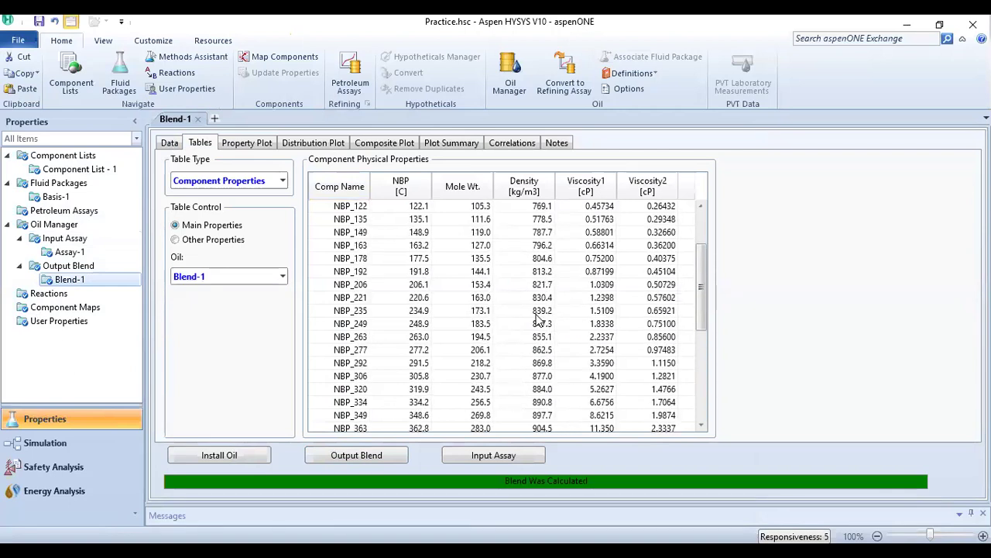
Return to the blend's distillation property plot and check the scaling options for copying it
click(235, 143)
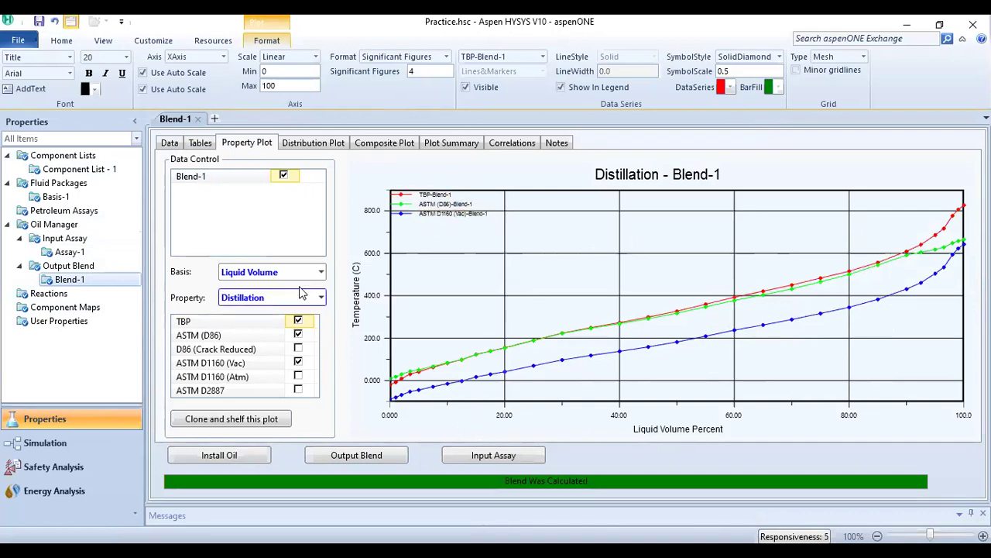
right_click(575, 246)
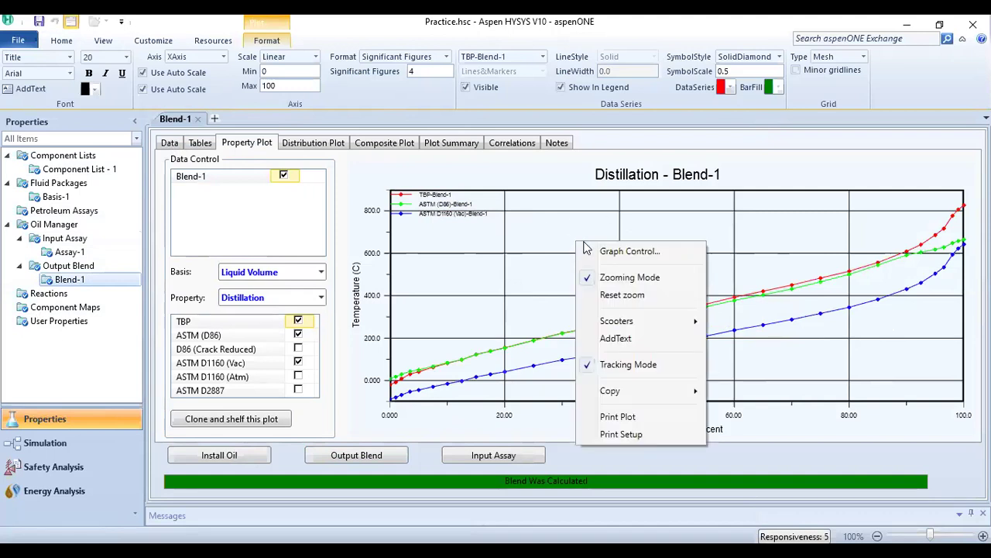
mouse_move(653, 396)
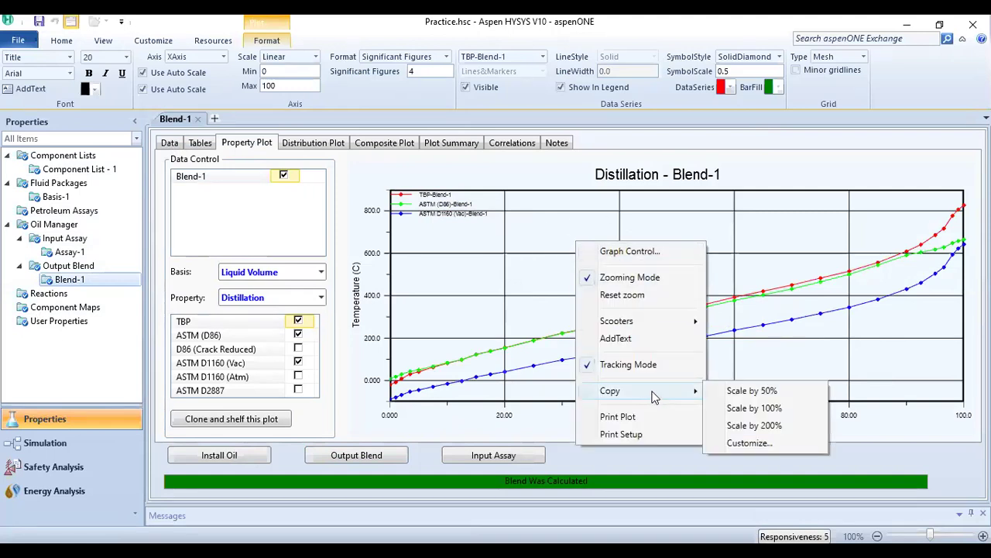
click(758, 244)
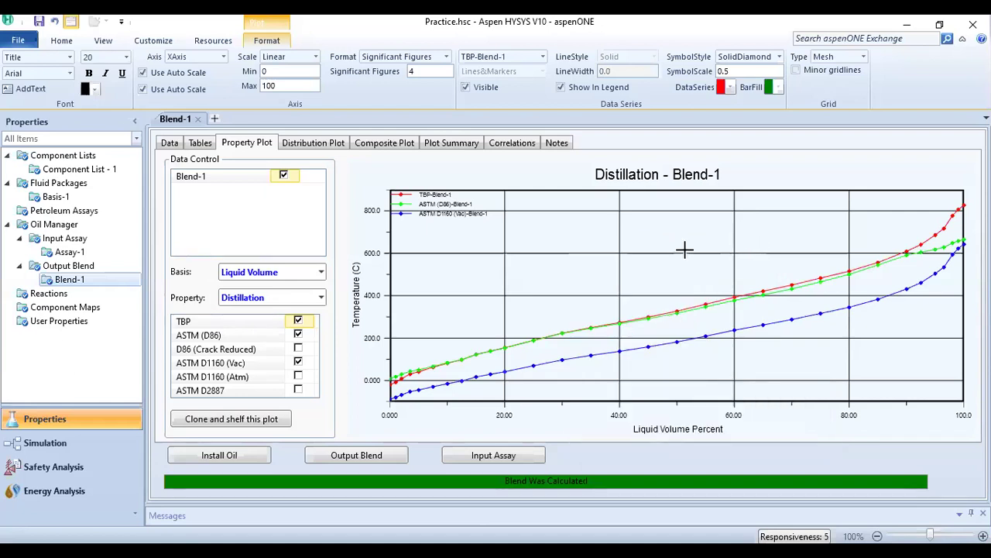
View the blend's property plots, including molecular weight and density by liquid volume, and return to the distillation curves
click(276, 298)
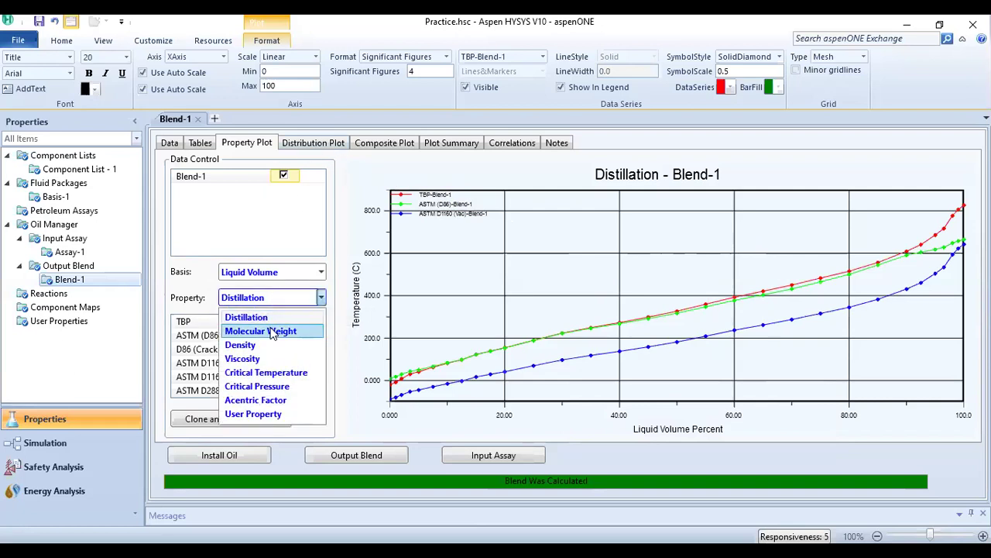
click(271, 332)
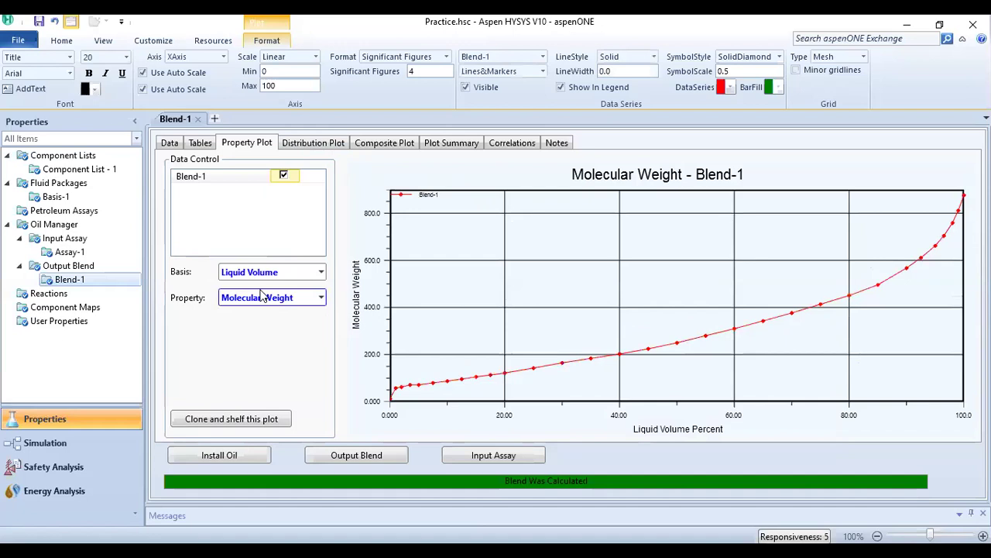
click(263, 299)
click(254, 350)
click(264, 302)
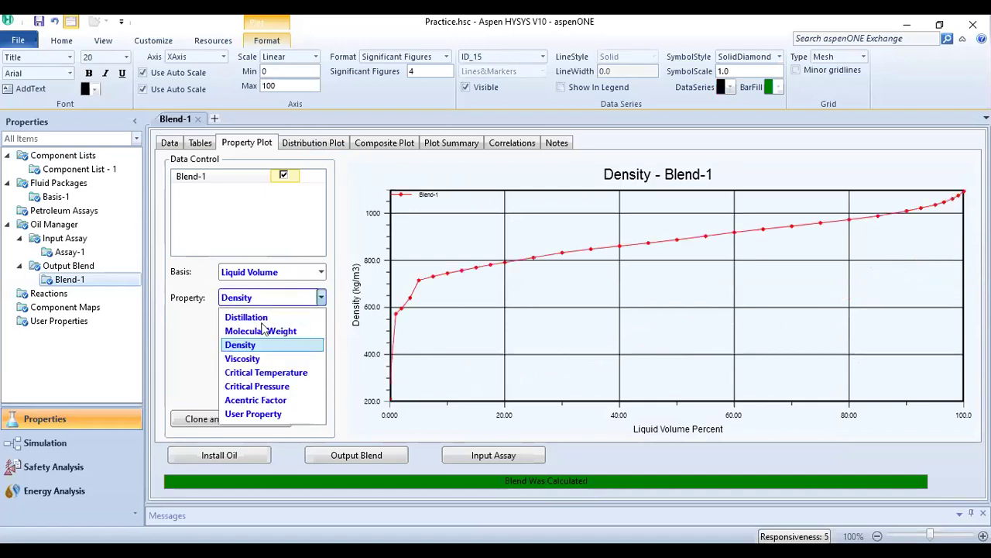
click(266, 372)
click(263, 299)
click(264, 331)
click(258, 302)
click(263, 346)
click(264, 297)
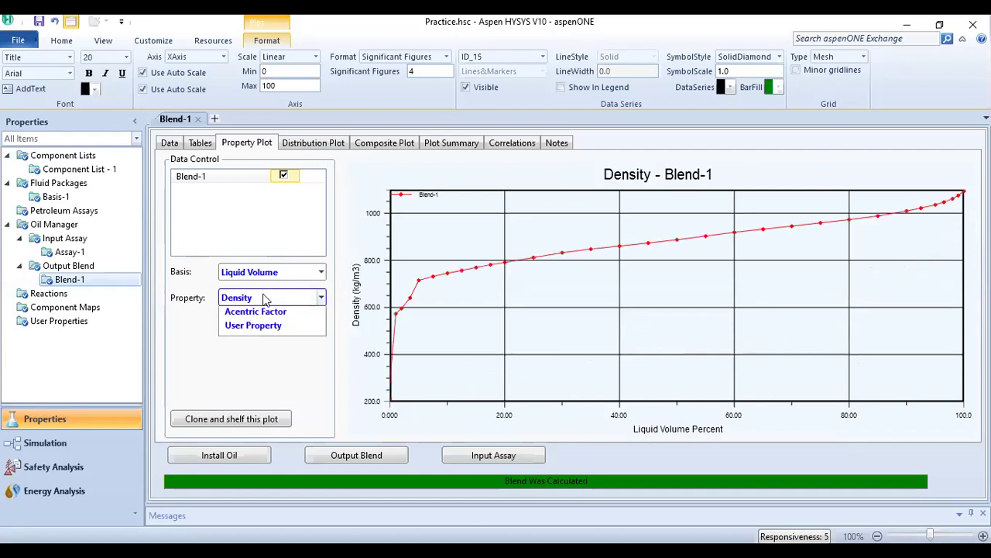
click(268, 317)
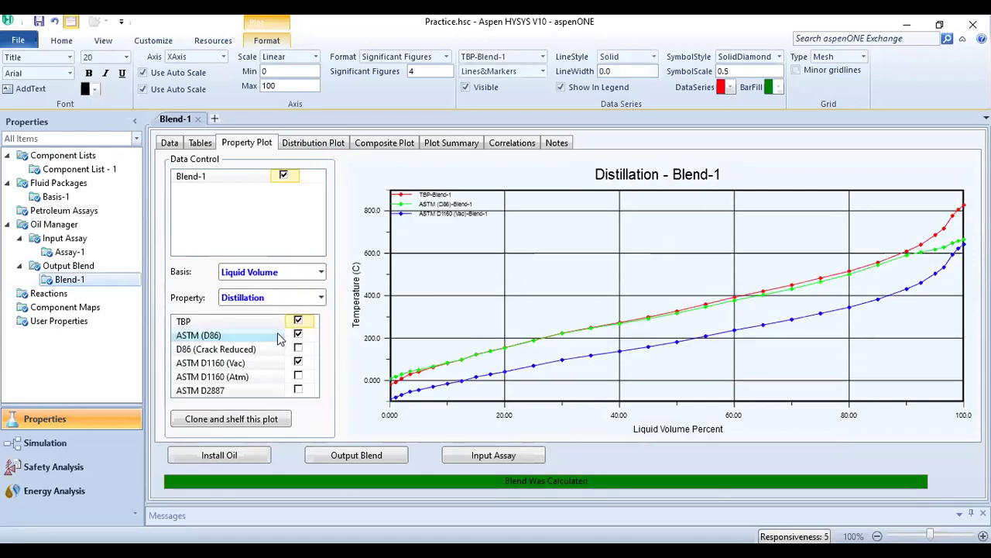
Examine the blend's straight-run cut distribution plot and the composite plot comparing calculated and input TBP distillation
click(322, 142)
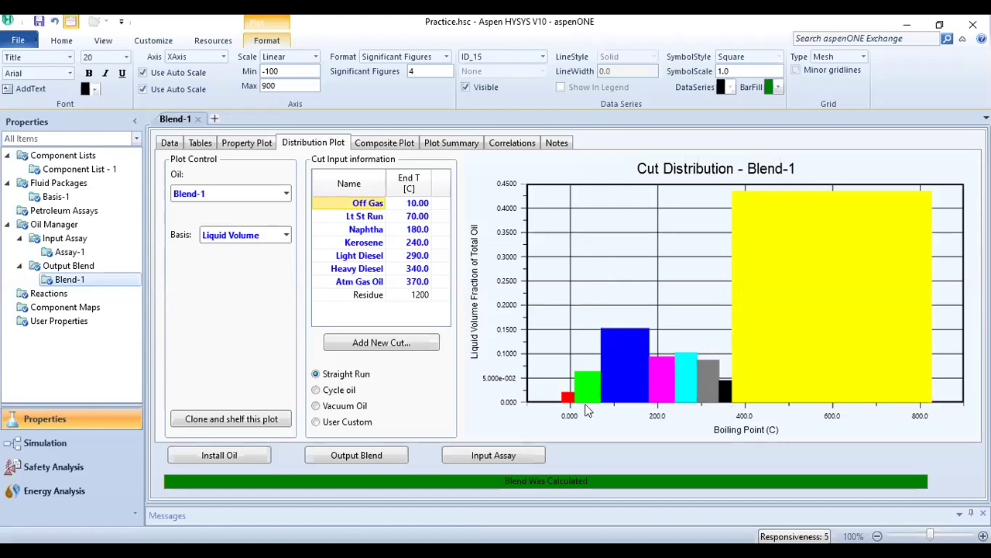
mouse_move(603, 416)
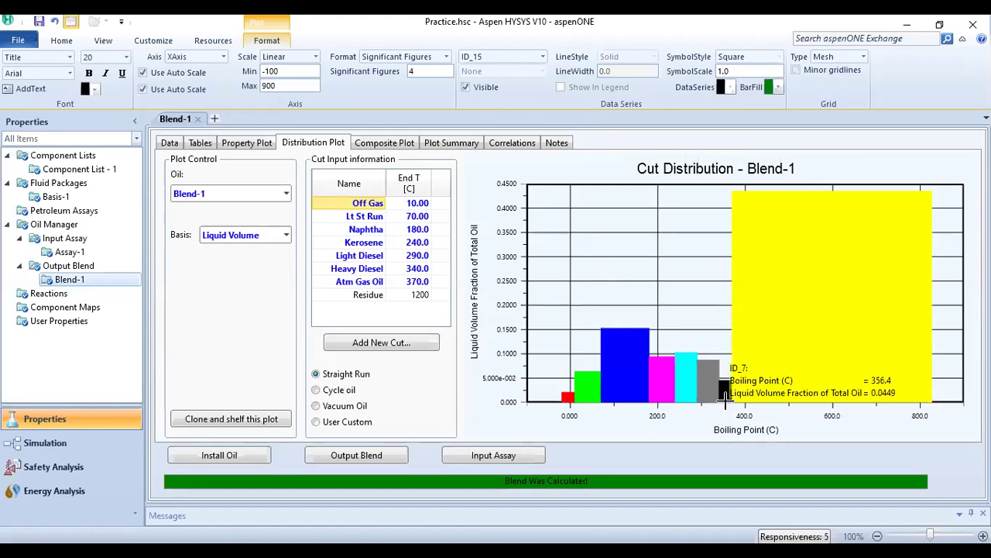
mouse_move(841, 397)
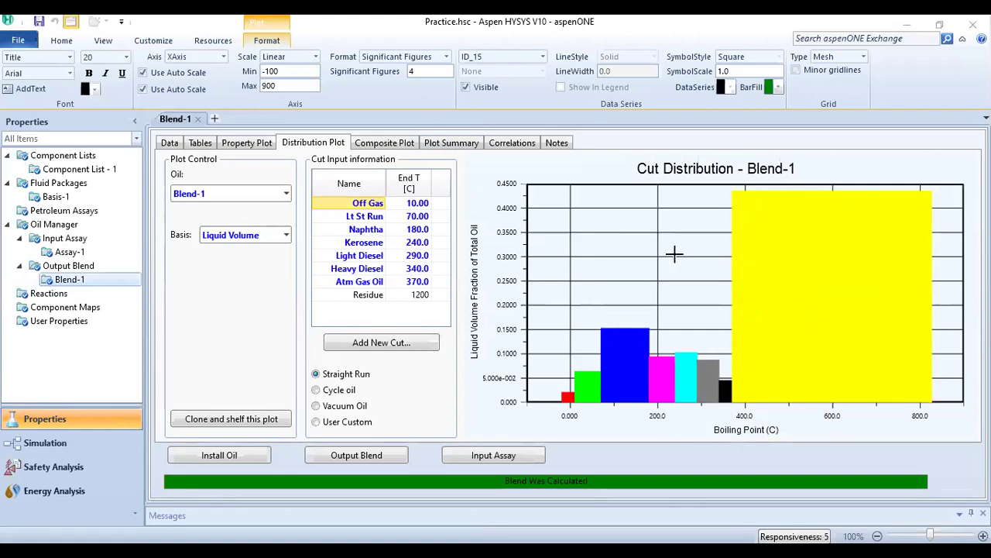
mouse_move(775, 390)
click(388, 144)
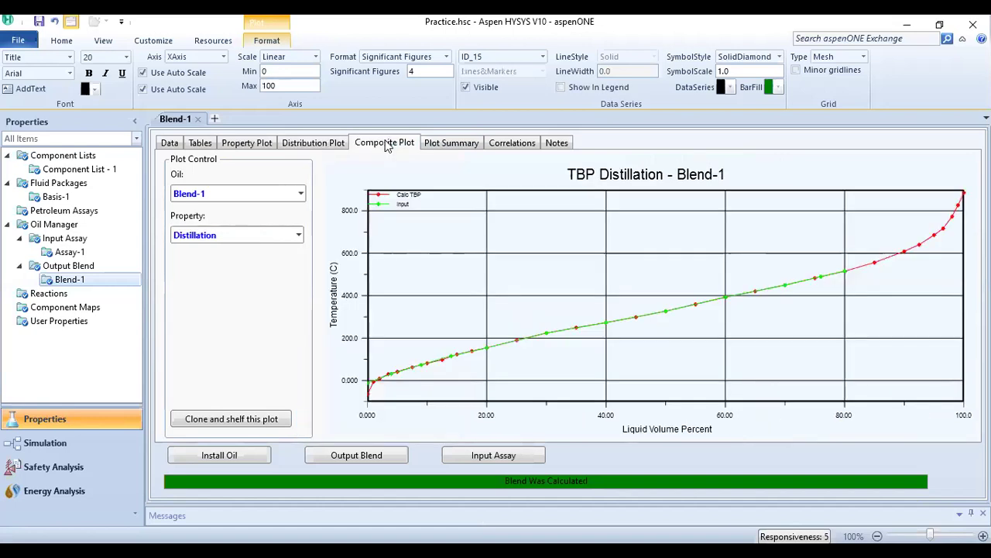
click(448, 144)
click(376, 146)
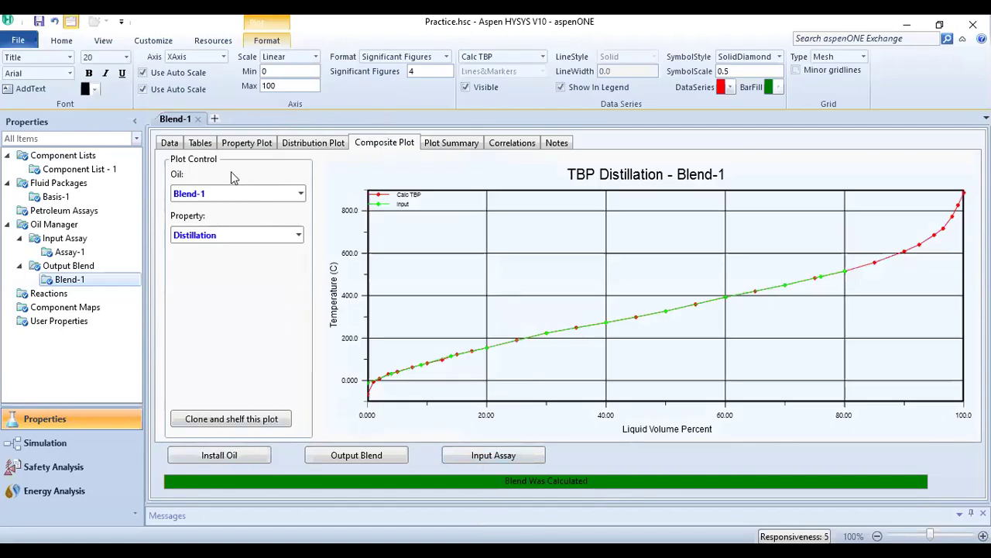
Review the blend's cut option choices and compare the Auto Cut setting with the pseudocomponents in the component properties table
click(174, 145)
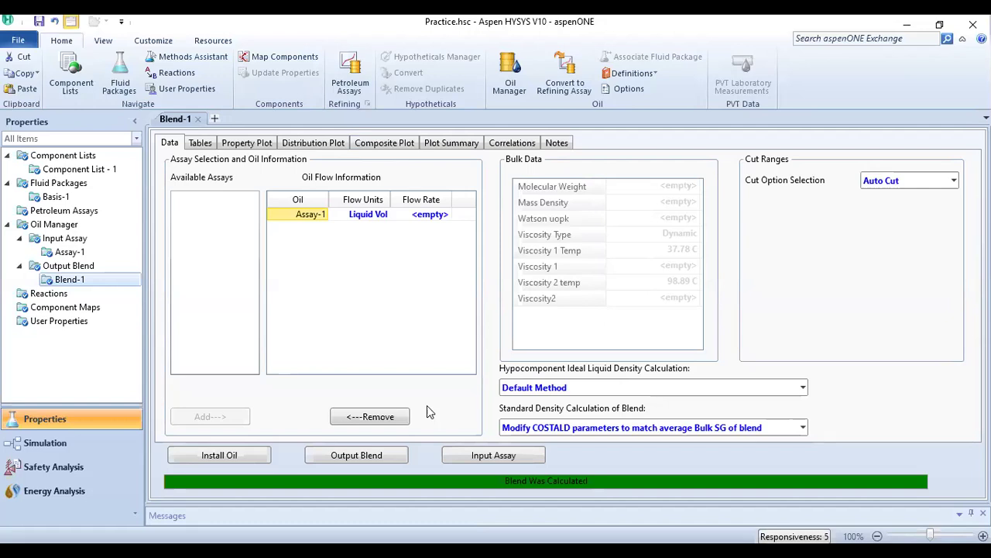
click(877, 180)
click(797, 222)
click(201, 143)
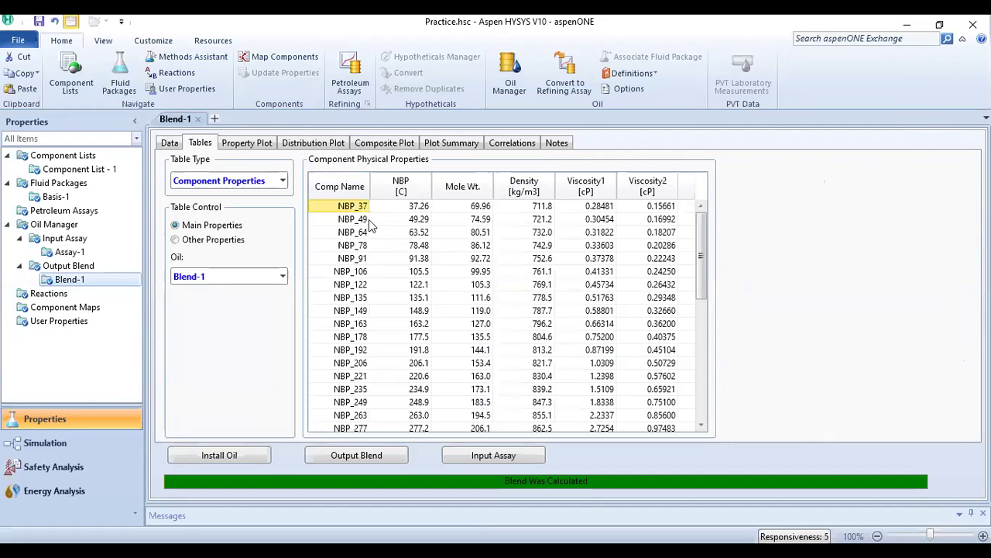
click(171, 145)
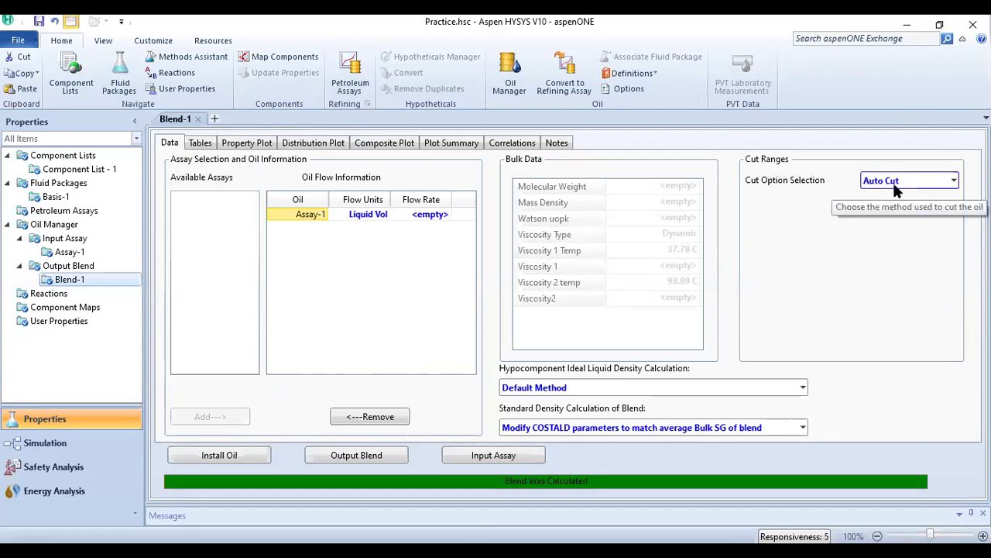
click(203, 144)
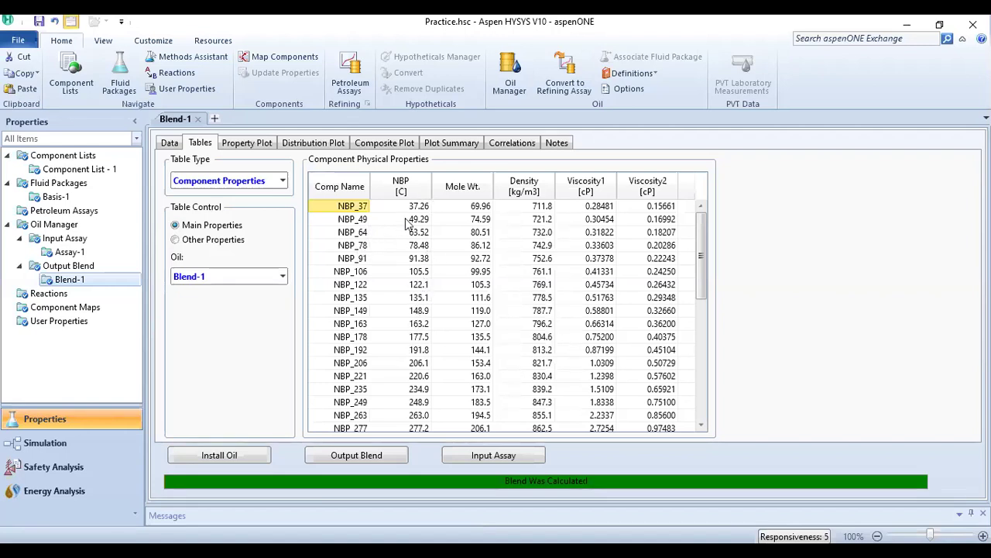
click(170, 144)
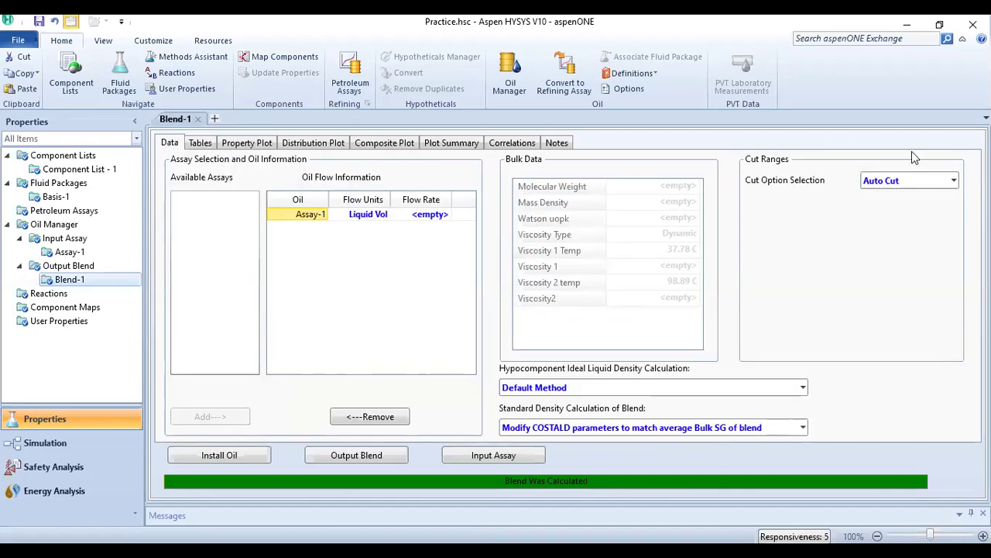
Try the User Ranges cut option, inspect its starting cut point, cut end point and number of cuts, and restore Auto Cut
click(898, 184)
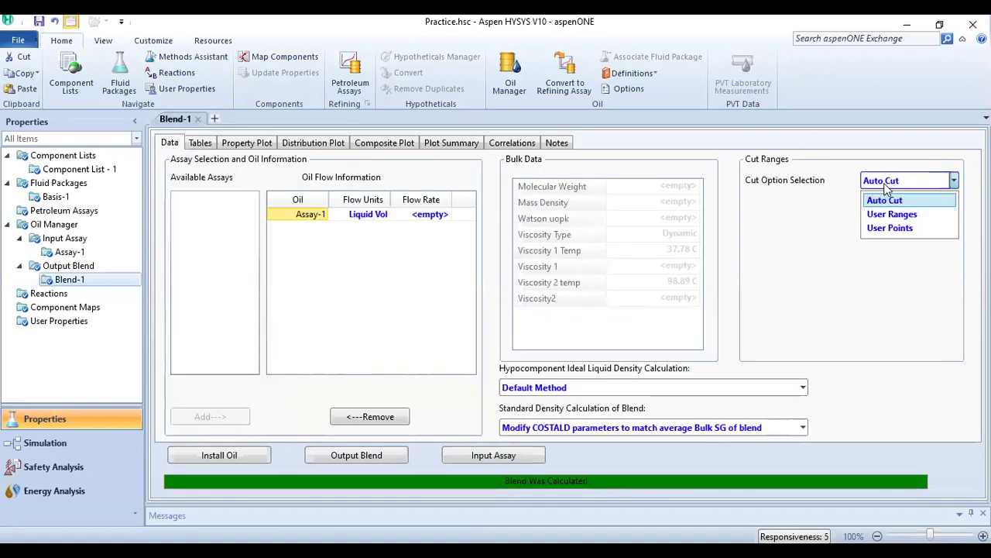
click(911, 220)
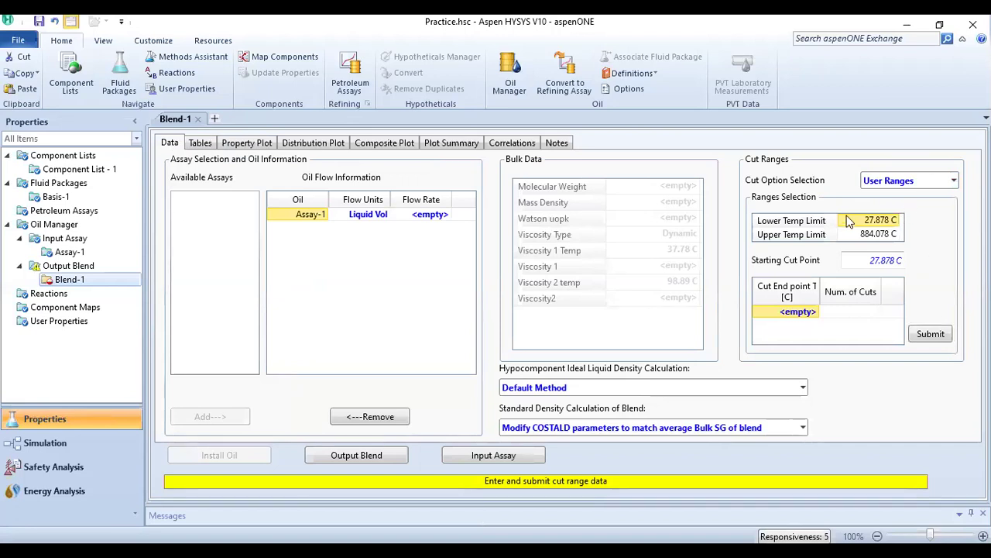
click(864, 260)
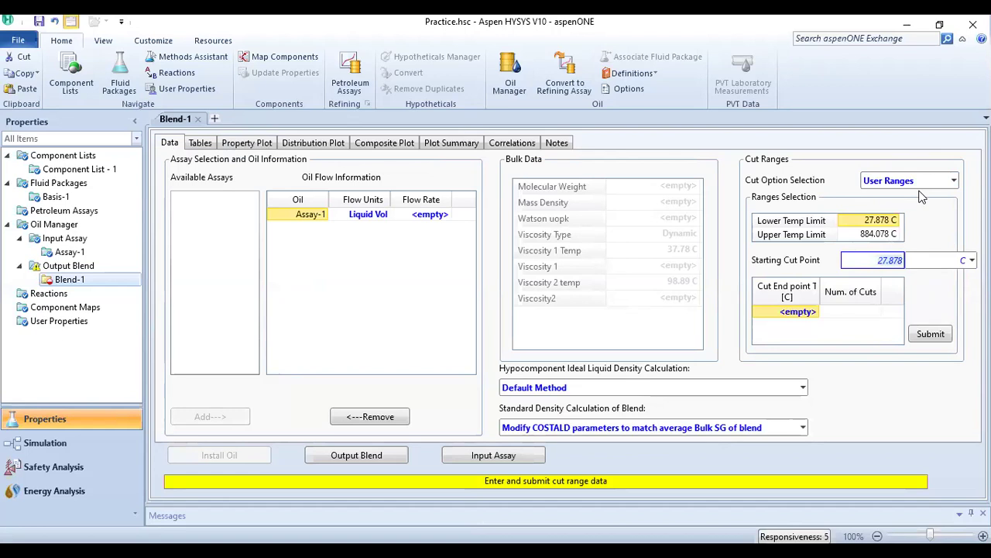
key(Return)
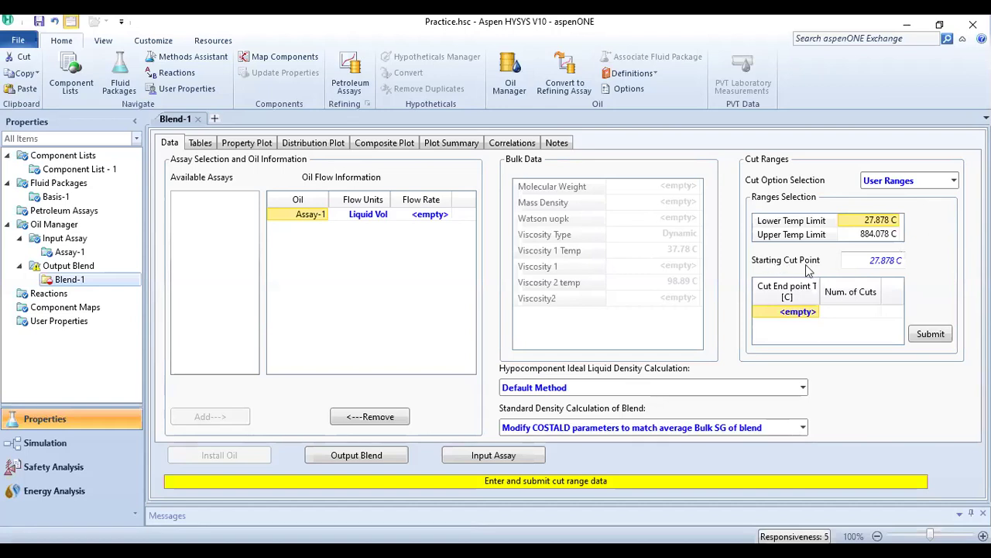
click(889, 263)
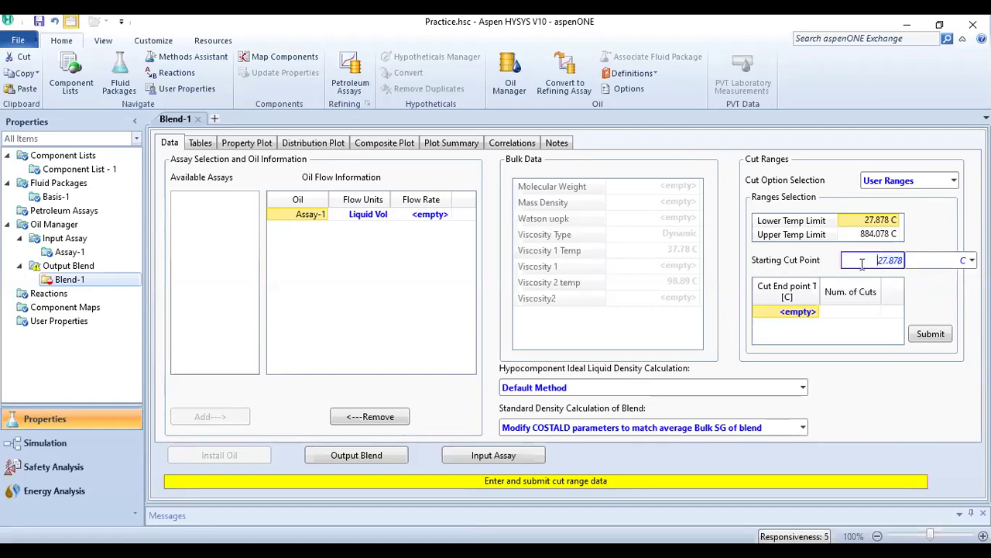
click(806, 314)
click(848, 312)
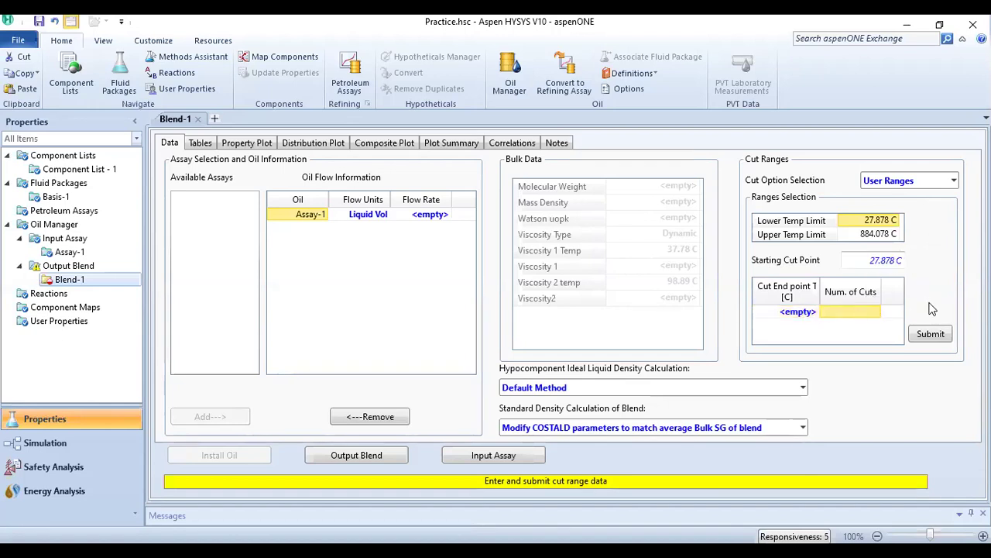
click(907, 181)
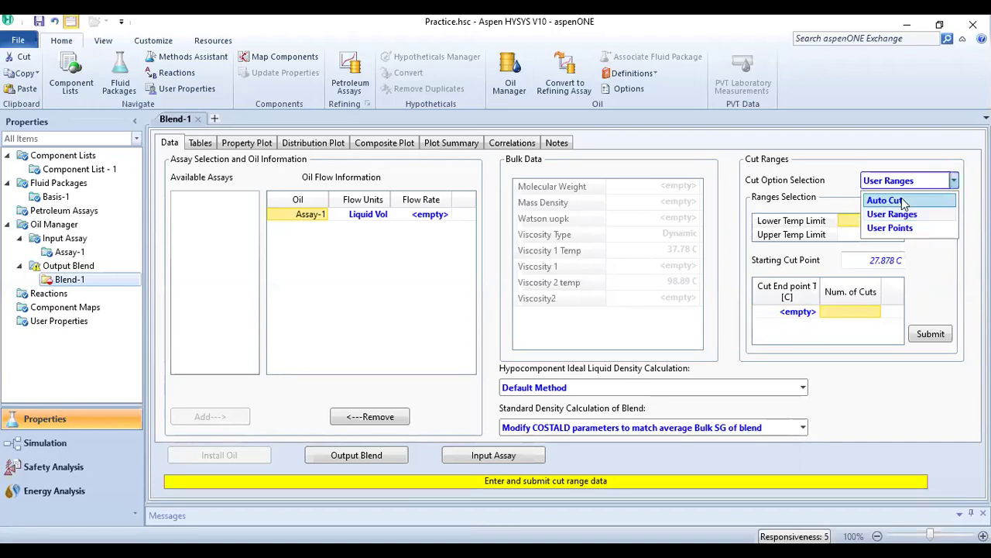
click(922, 201)
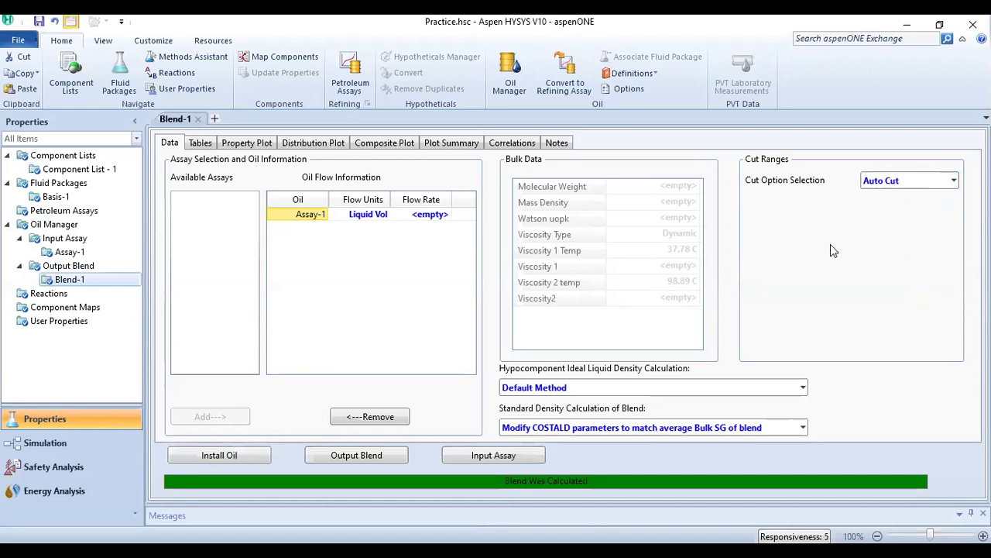
Install the Blend-1 oil into the main flowsheet case with the stream name Raw Crude
click(230, 457)
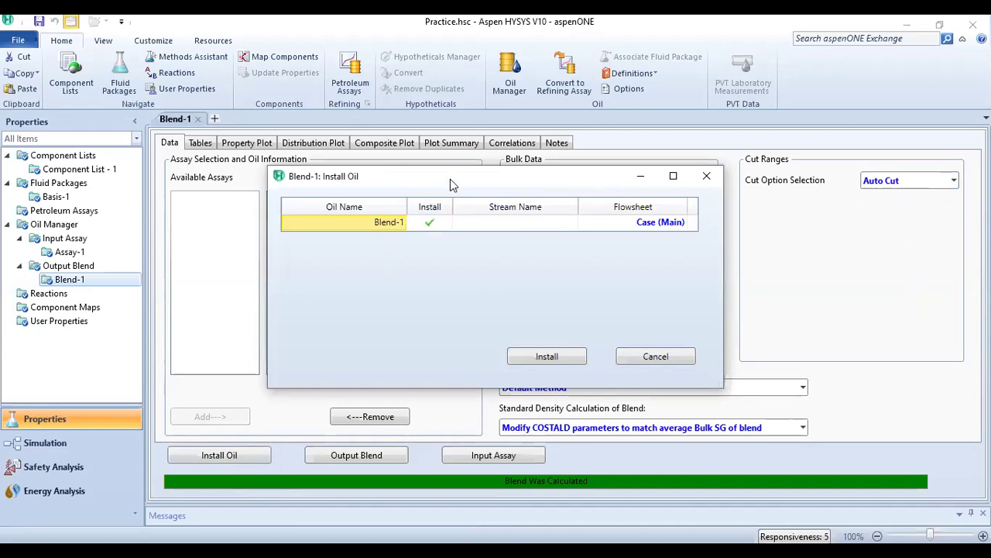
drag(453, 186, 501, 200)
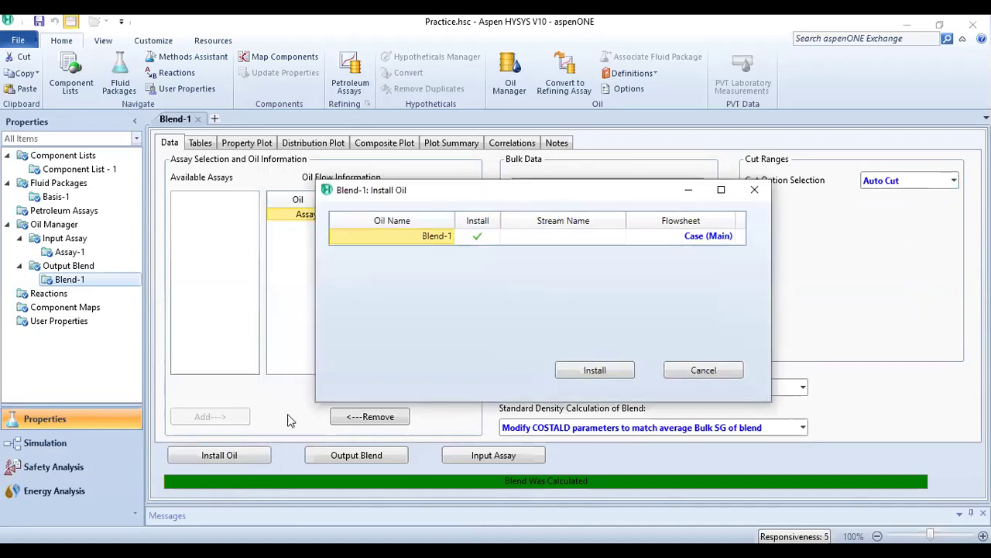
drag(575, 195, 543, 170)
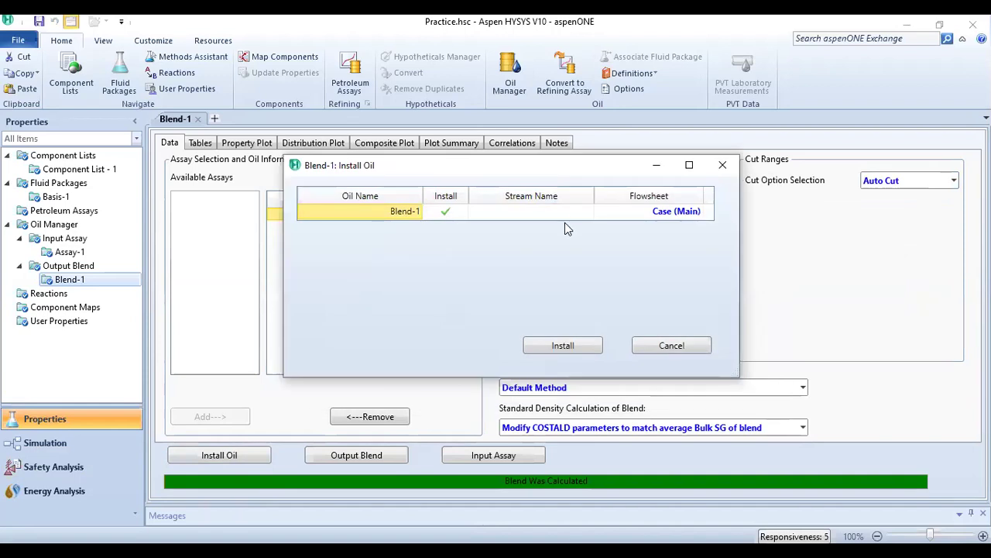
click(543, 211)
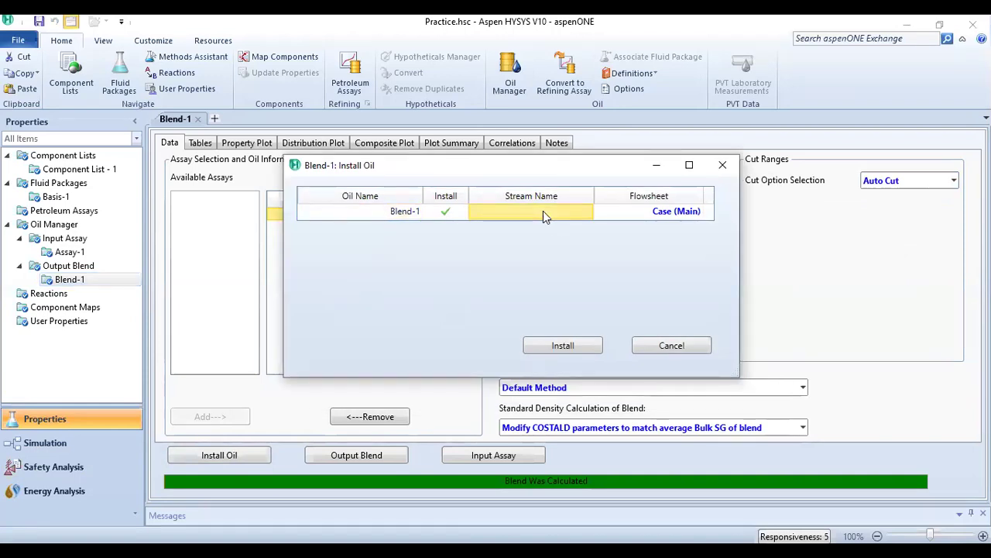
text(Raw Crude)
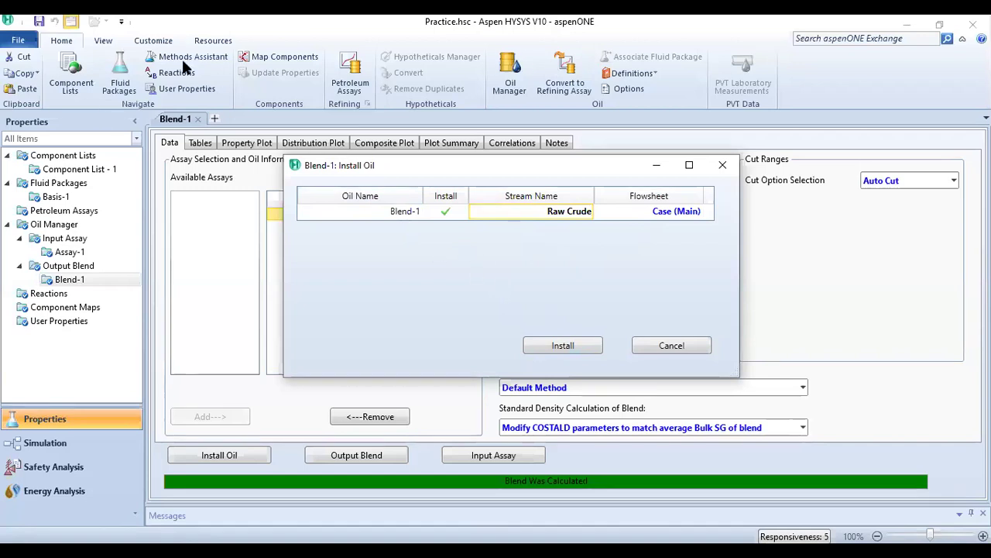
click(425, 128)
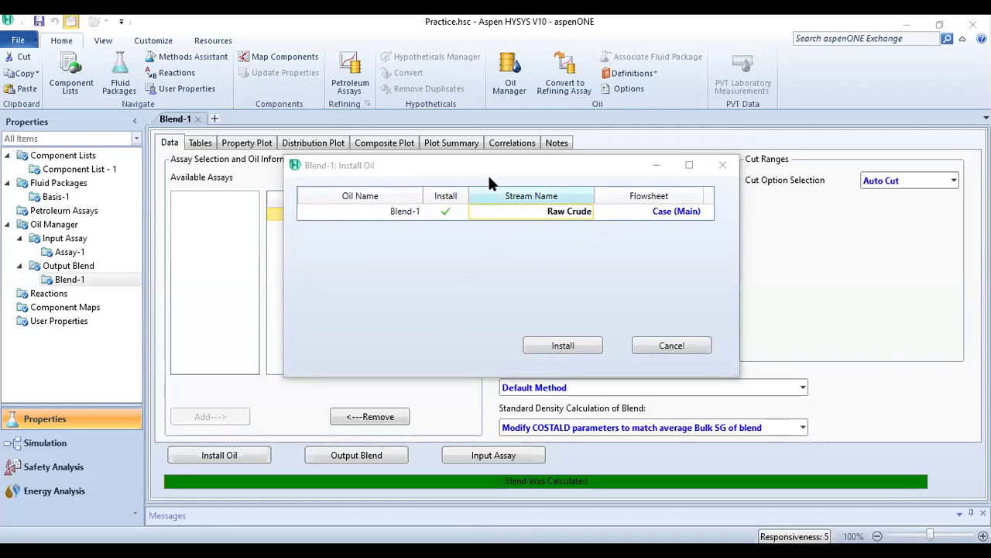
click(524, 211)
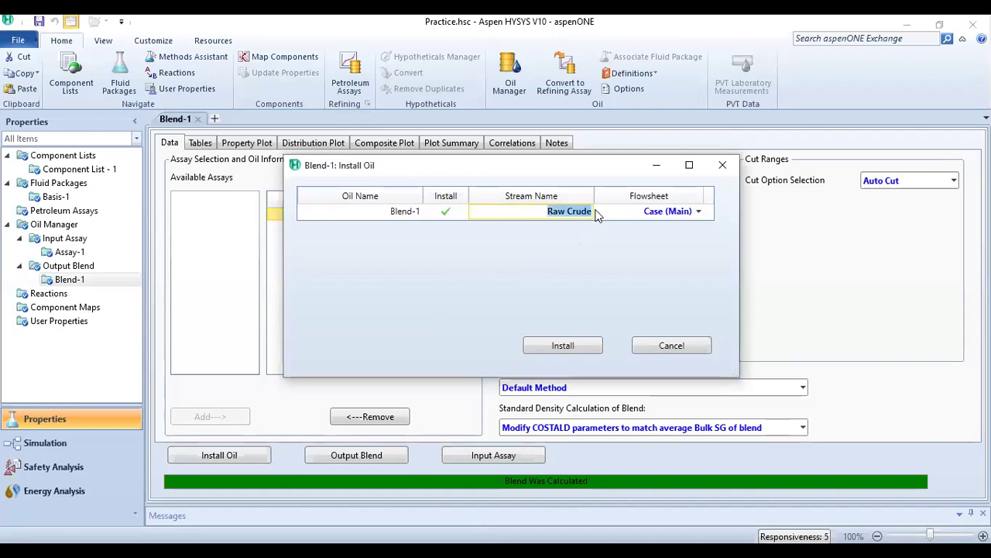
click(563, 346)
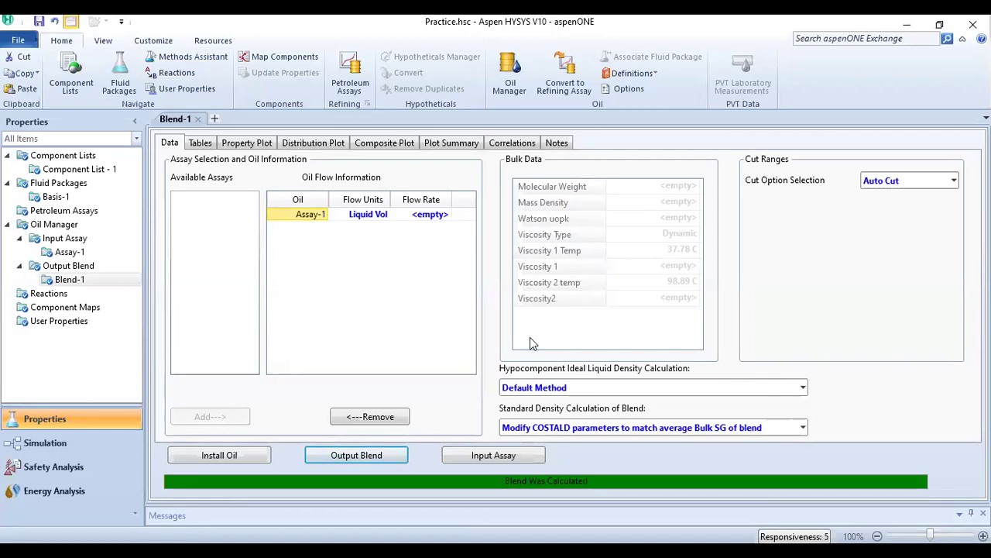
Switch to the simulation environment and reposition the Raw Crude stream in the upper part of the flowsheet
click(46, 446)
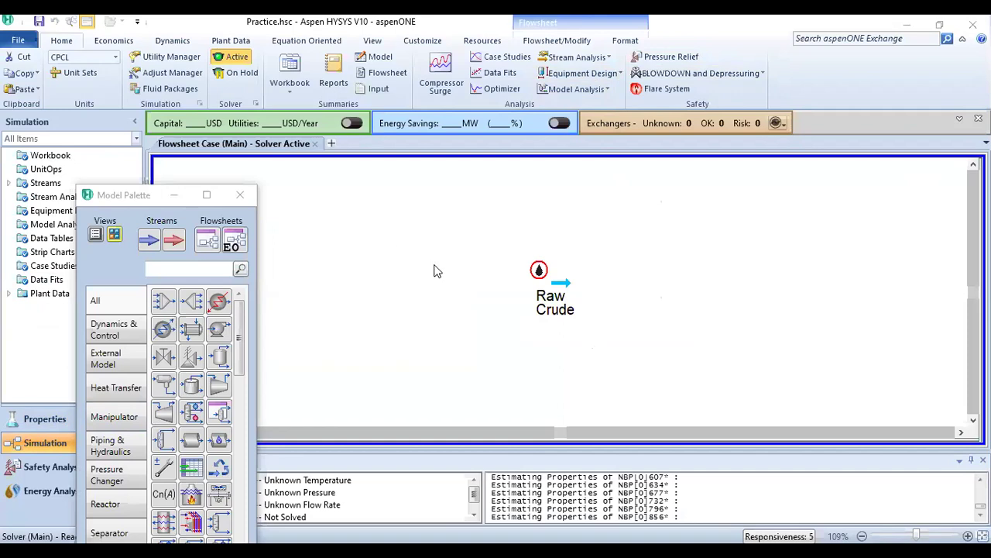
click(961, 432)
click(961, 431)
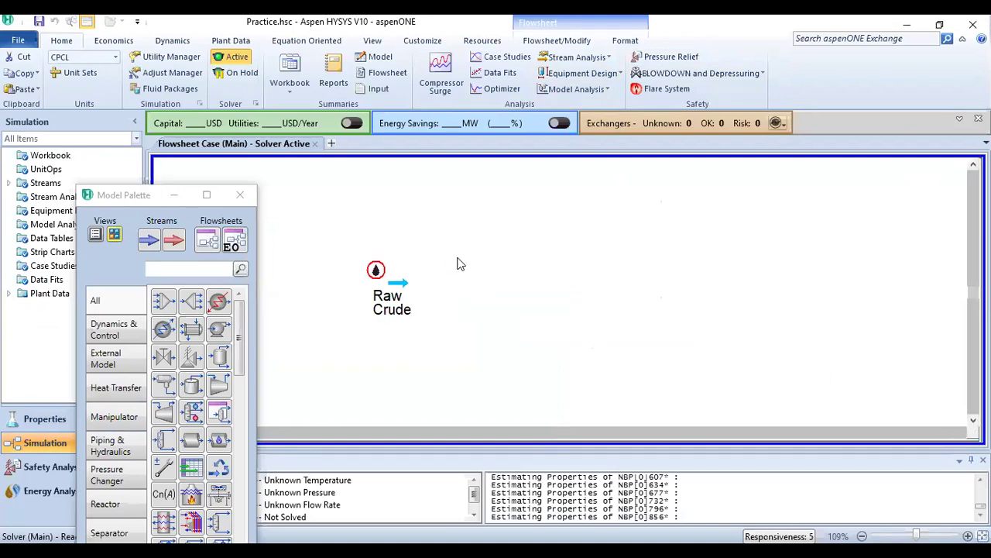
drag(401, 285, 364, 309)
click(442, 281)
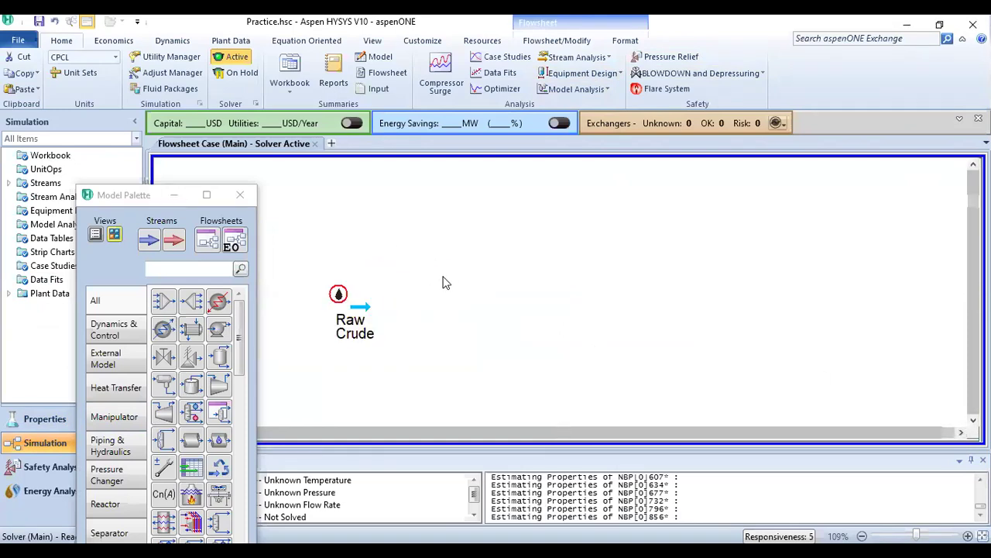
drag(357, 310, 339, 235)
click(382, 275)
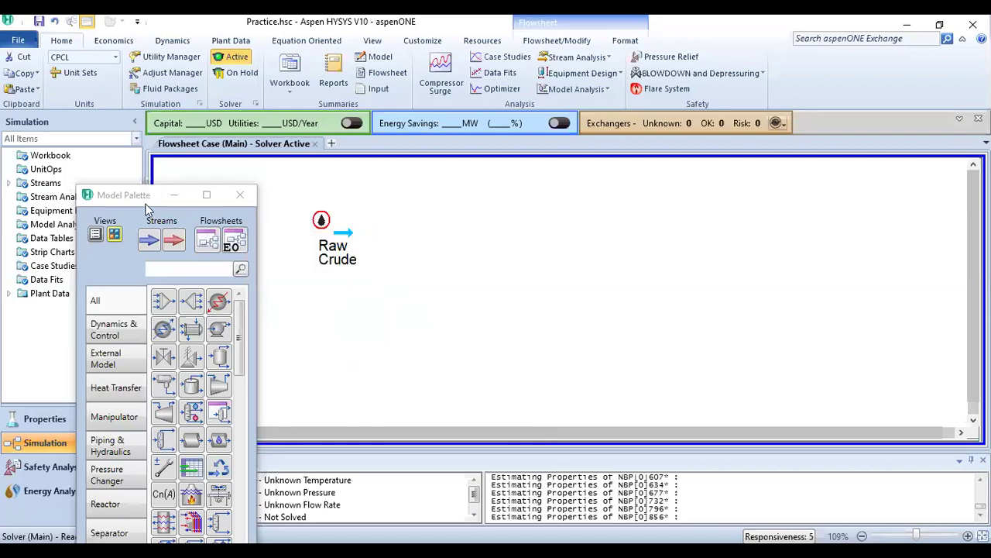
Move the model palette away from the navigation tree to the far side of the flowsheet, clear of the Raw Crude stream
drag(126, 192, 839, 74)
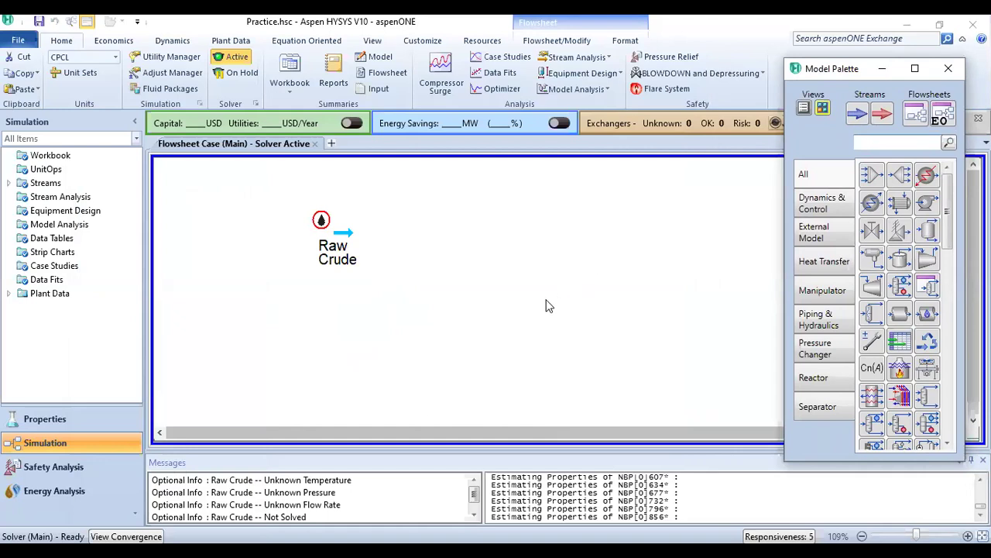
click(510, 161)
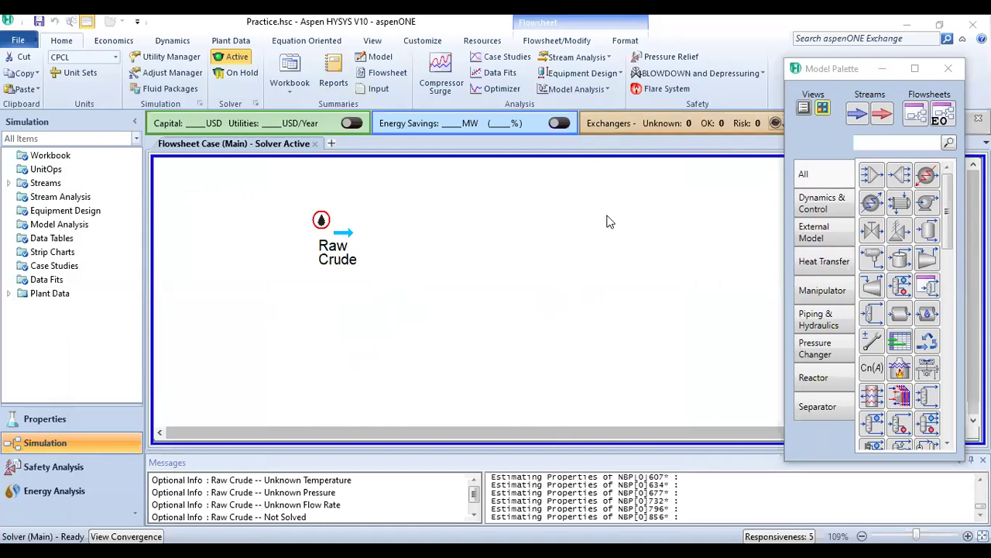
drag(858, 71, 725, 61)
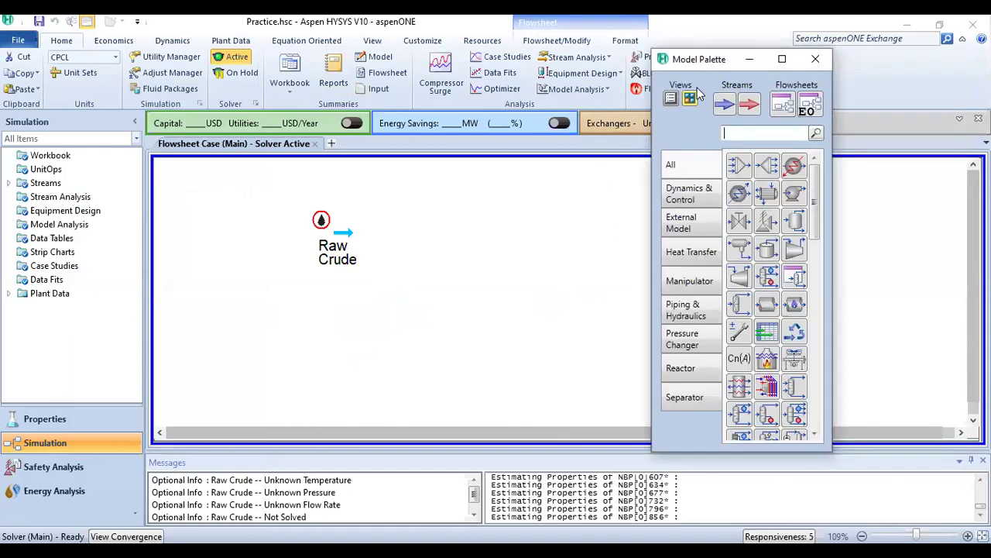
Open the Raw Crude stream and examine the mole fractions of its light ends and pseudocomponents
double_click(349, 222)
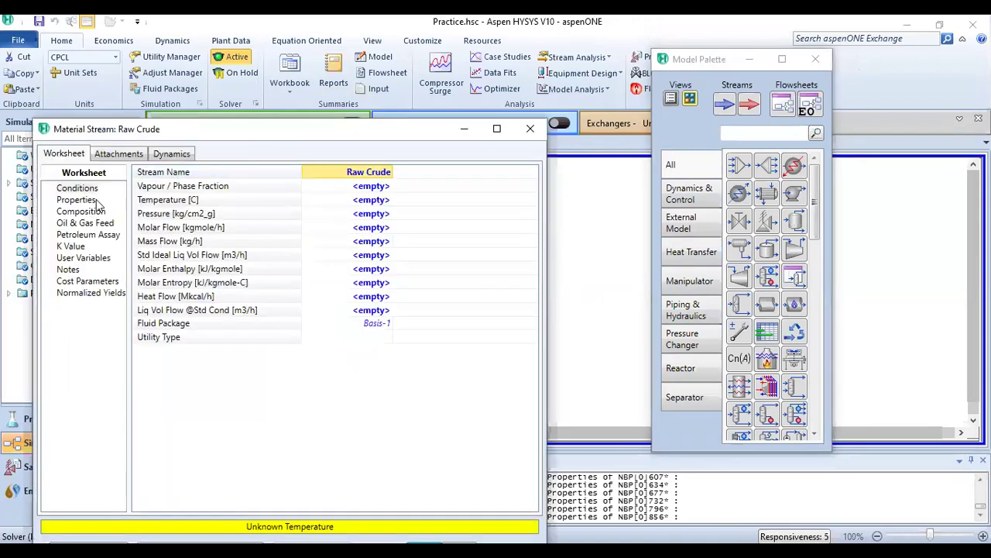
click(93, 213)
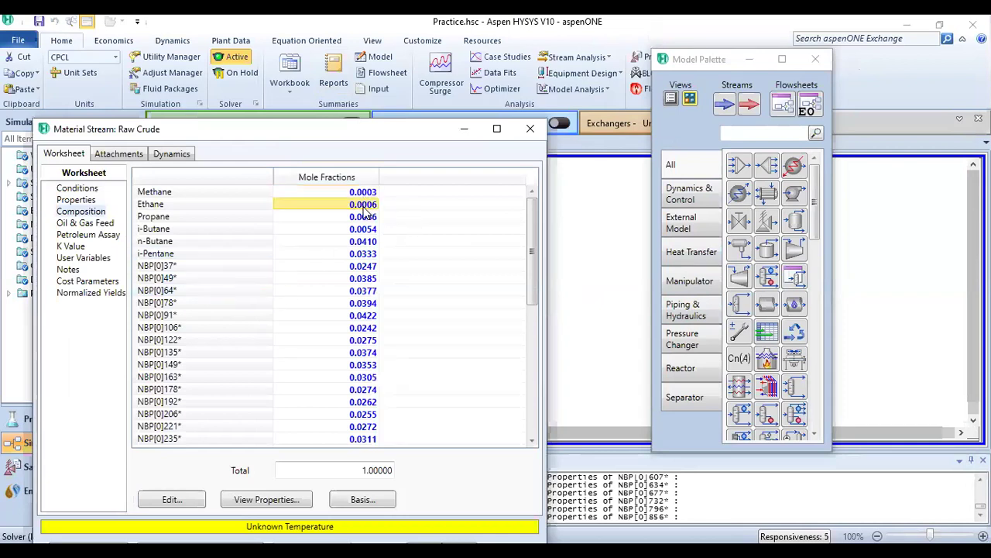
drag(363, 213, 361, 258)
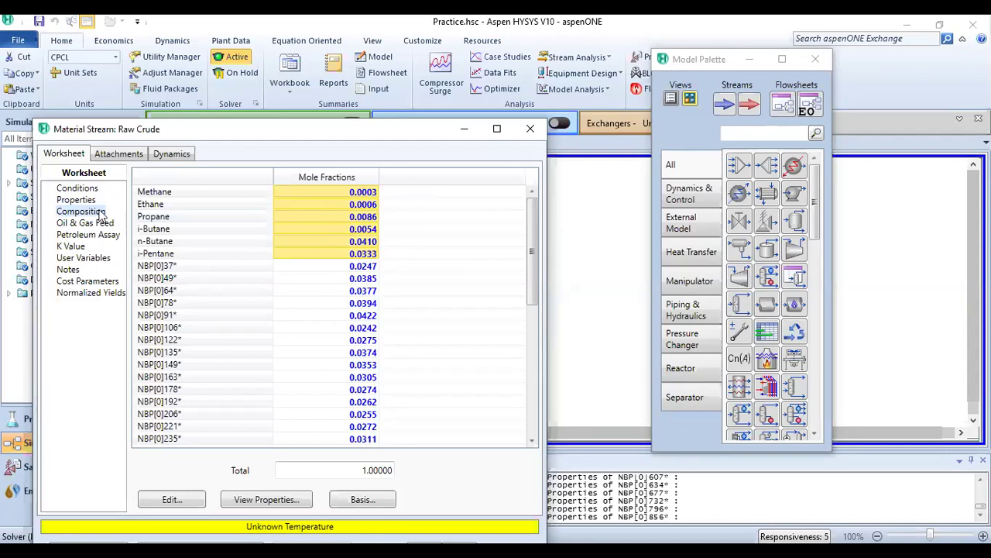
Set the Raw Crude conditions to temperature 150 C, pressure 10 kg/cm2_g and mass flow 25000 kg/h
click(81, 189)
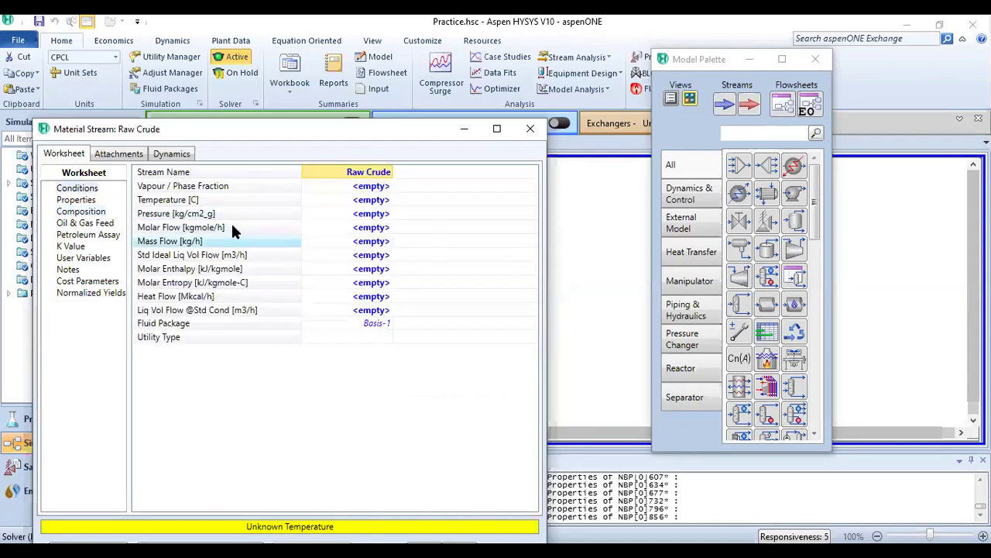
click(380, 243)
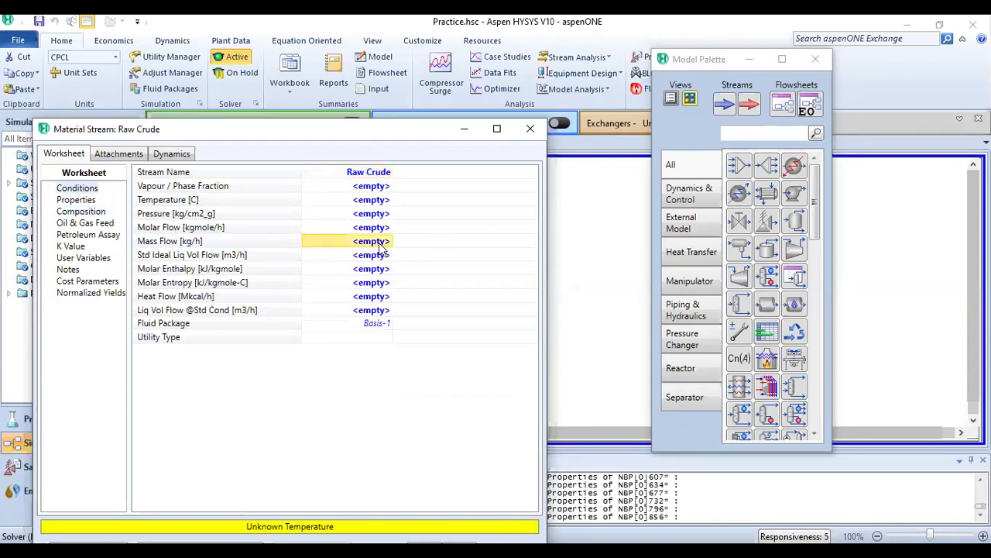
click(383, 202)
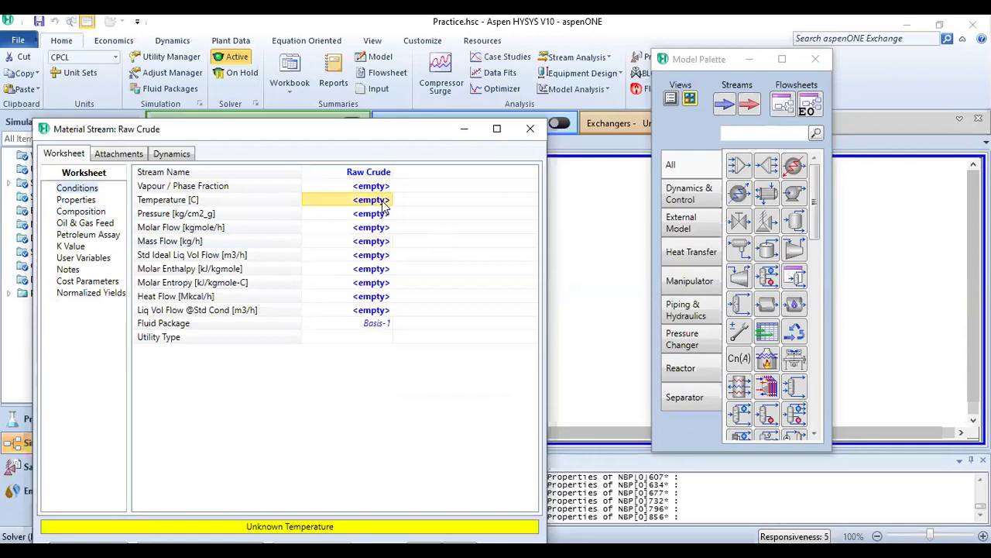
text(150)
key(Return)
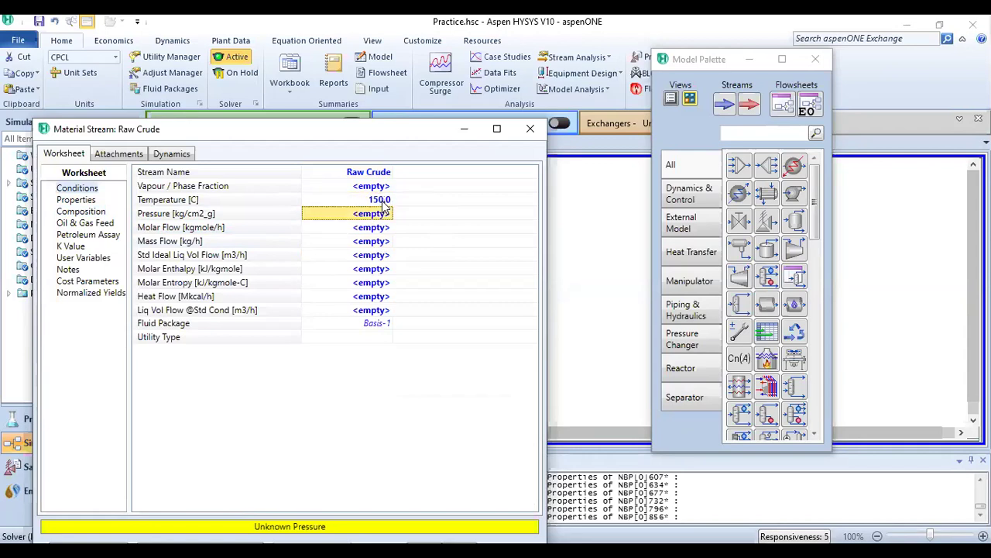
key(Down)
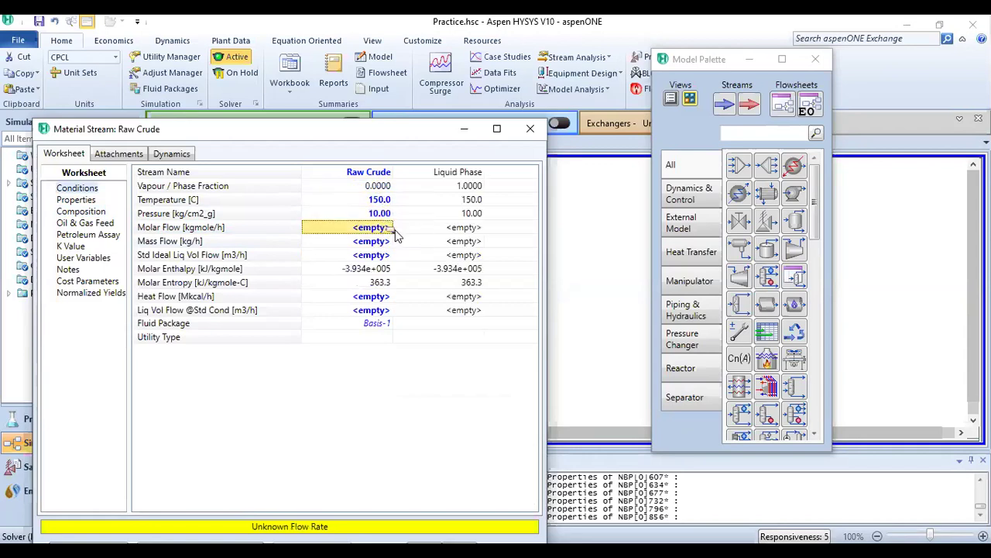
key(Down)
text(25000)
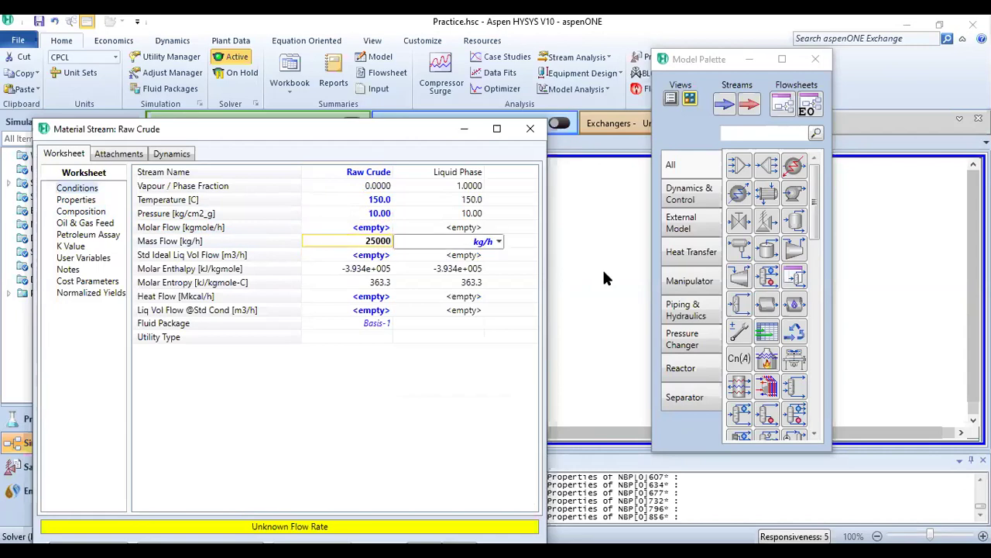
key(Return)
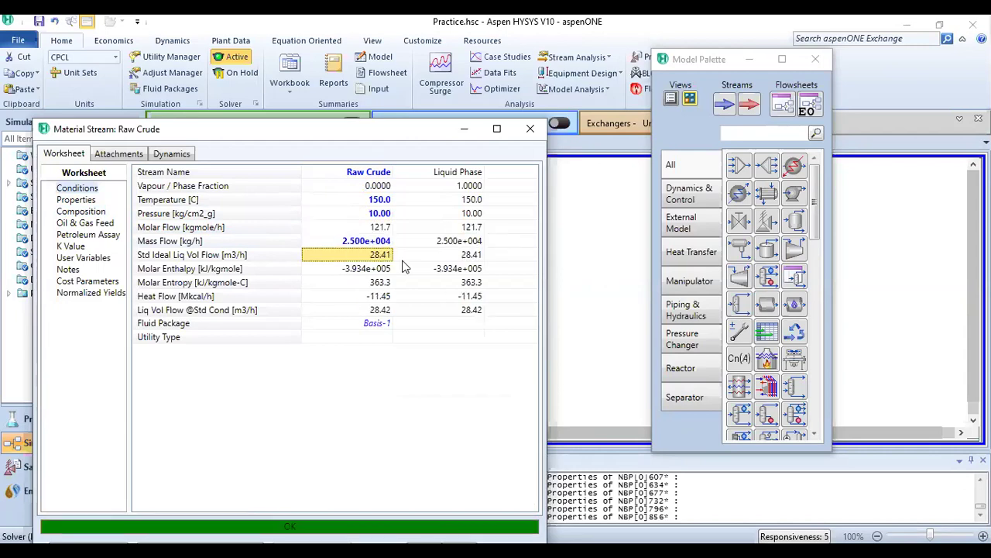
Review the calculated properties of the Raw Crude stream, including molecular weight and mass density, and close the stream window
drag(305, 141, 343, 136)
click(121, 206)
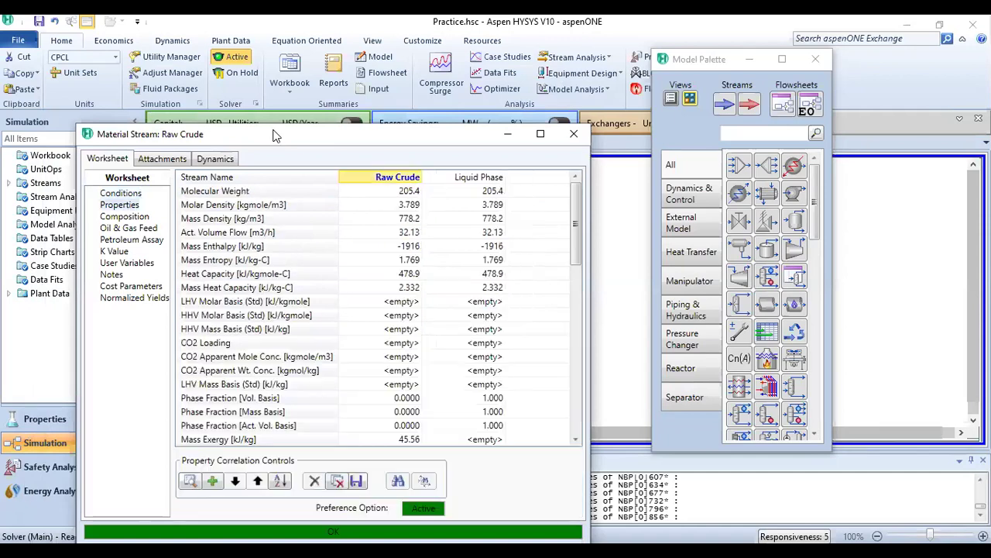
mouse_move(275, 135)
mouse_down()
mouse_move(206, 82)
mouse_move(275, 119)
mouse_up()
drag(542, 184, 533, 162)
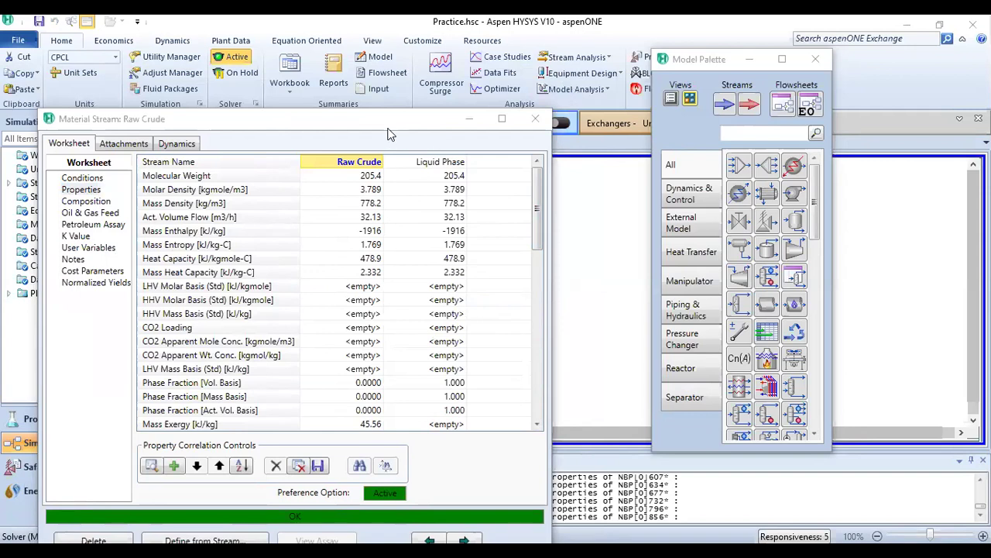
drag(390, 134, 421, 155)
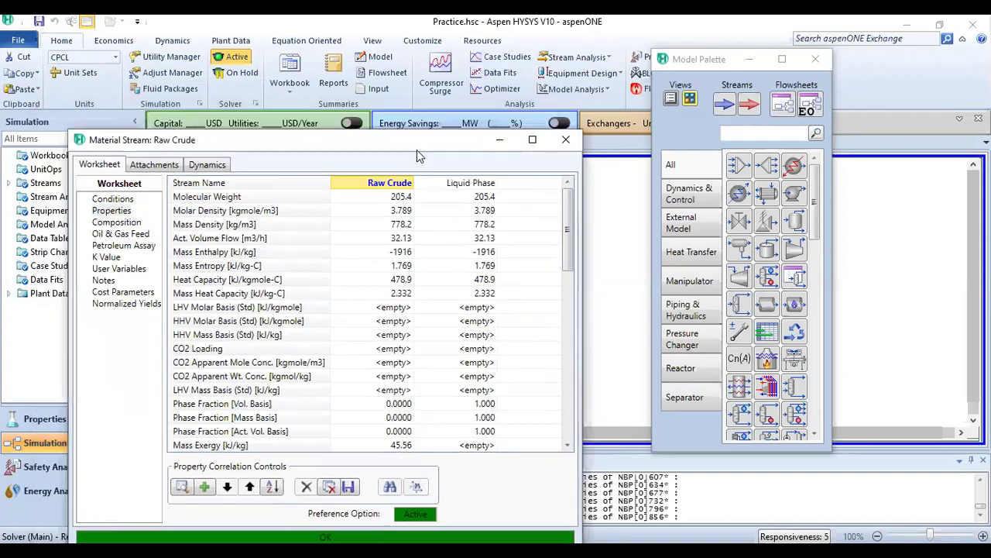
click(571, 142)
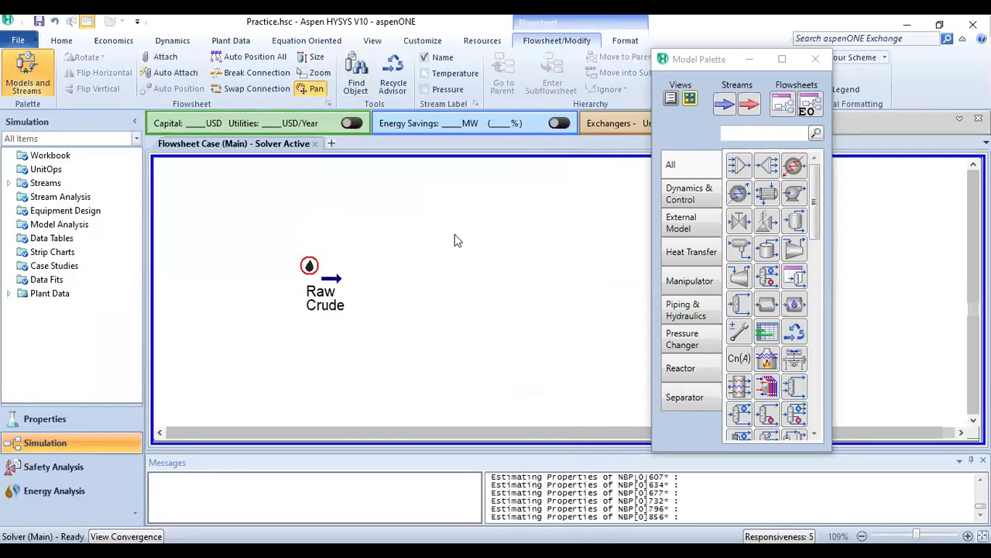
Extend the model palette vertically to show more unit operations and place it beside the Raw Crude stream on the flowsheet
drag(720, 65, 869, 37)
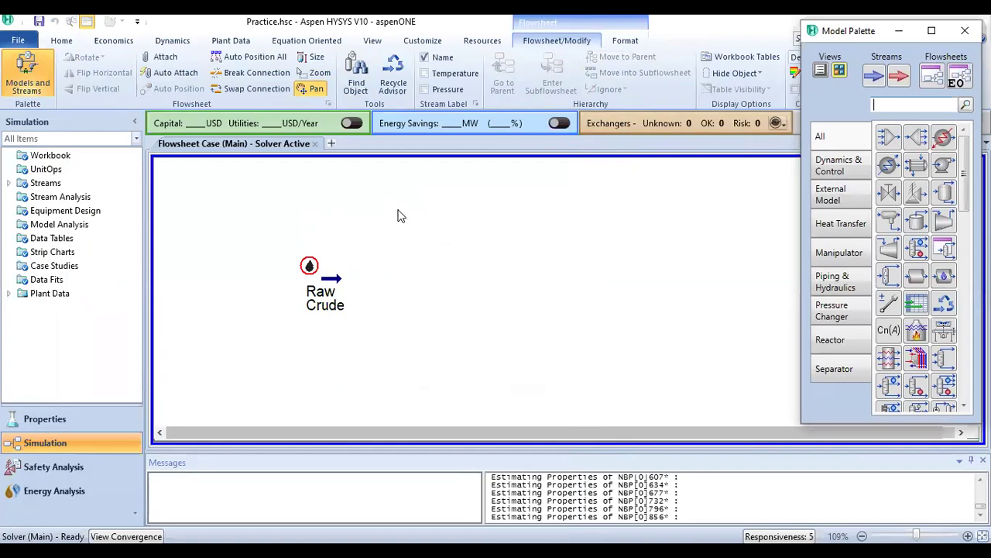
drag(426, 240, 447, 240)
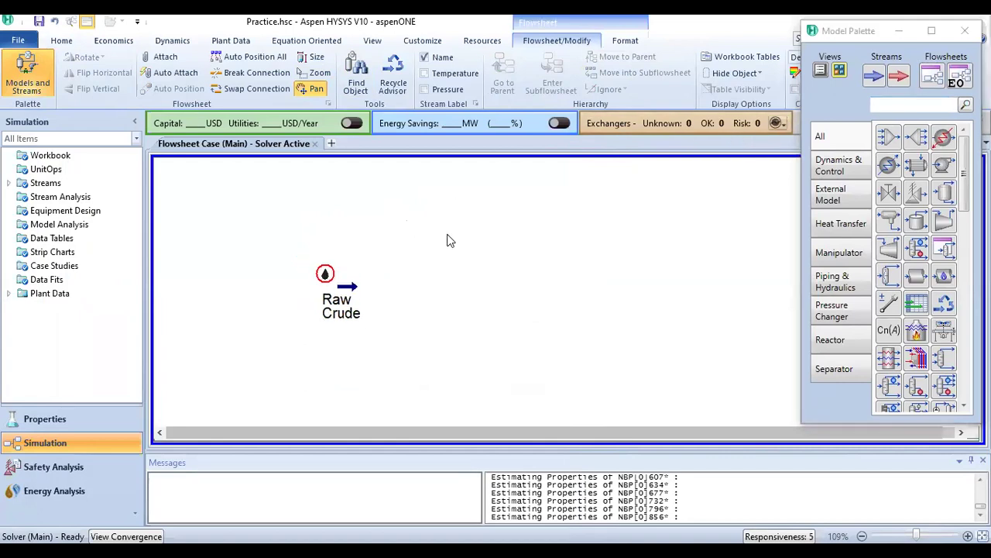
double_click(872, 22)
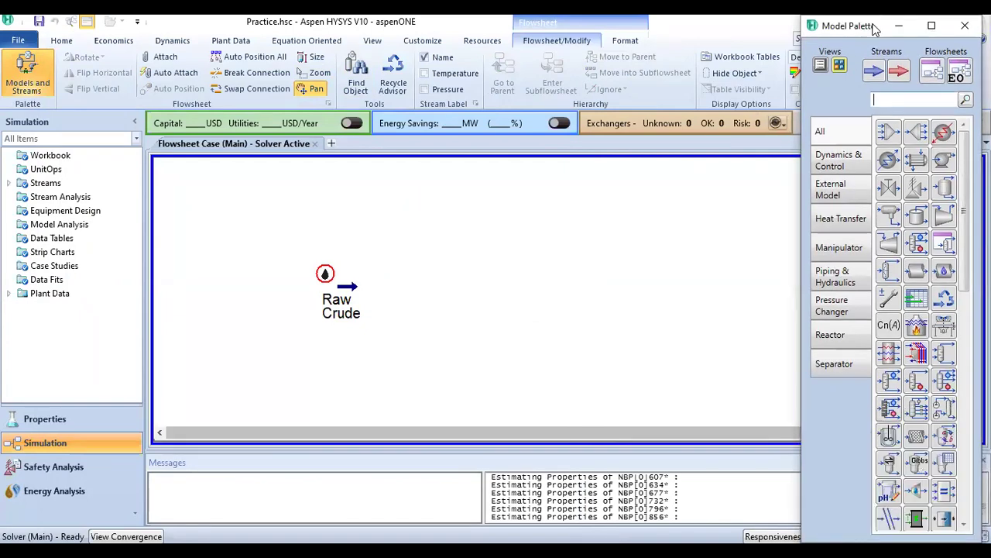
drag(874, 28, 778, 24)
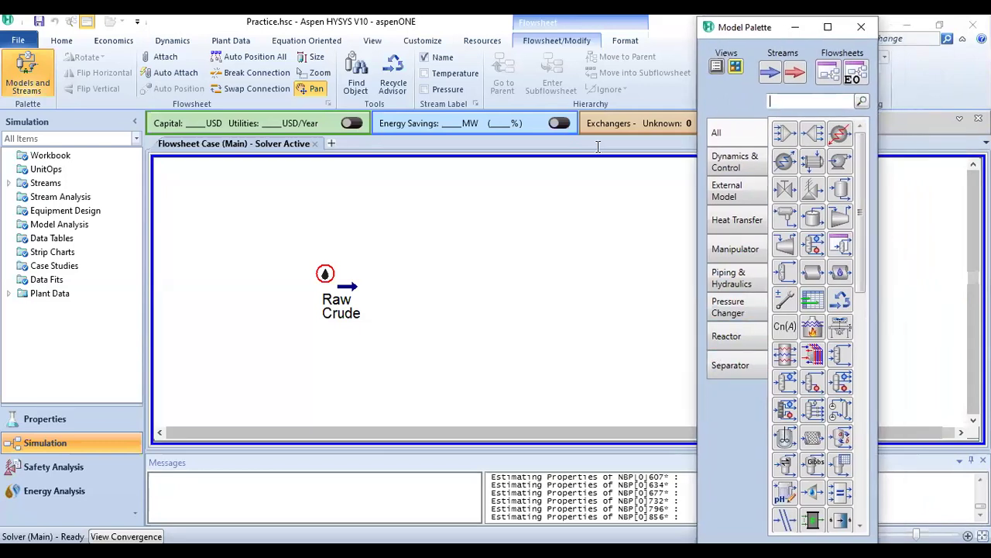
click(520, 42)
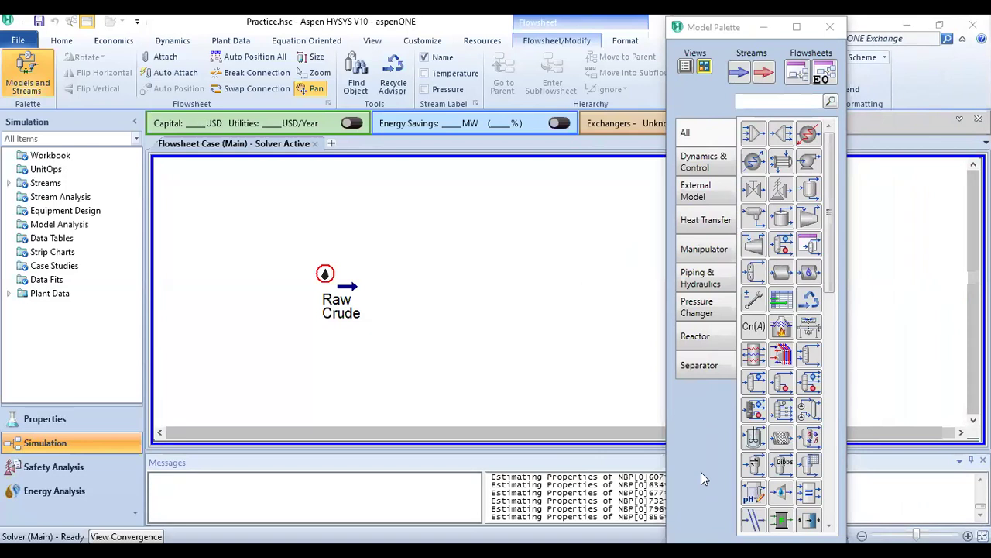
drag(755, 27, 805, 30)
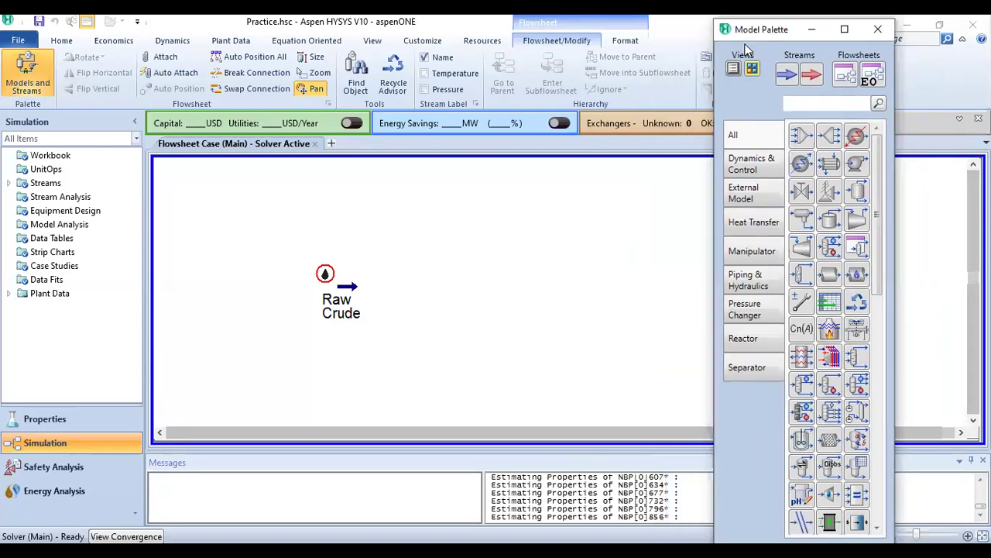
Show the property table of the Raw Crude stream and place it just above the stream on the flowsheet
drag(470, 204, 464, 236)
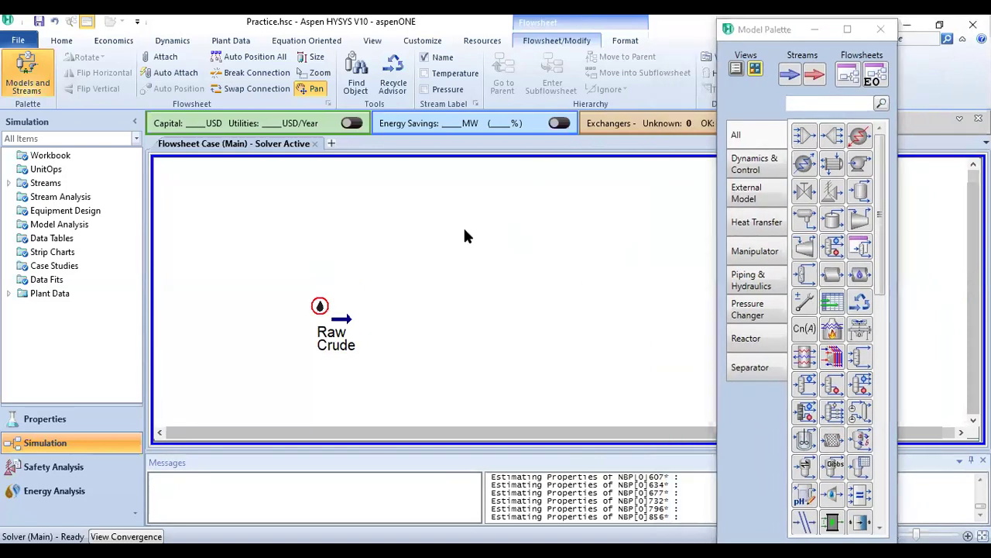
drag(346, 327, 335, 312)
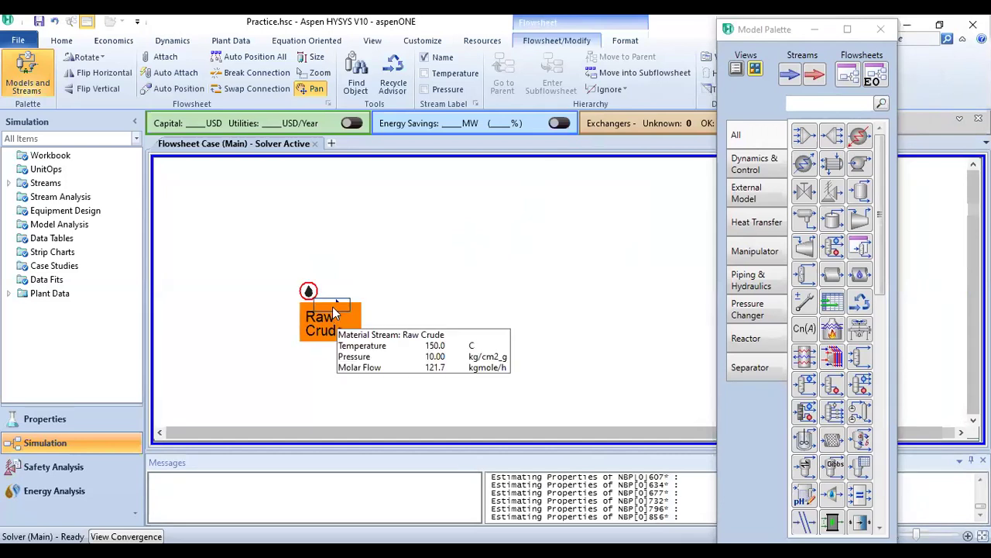
right_click(334, 312)
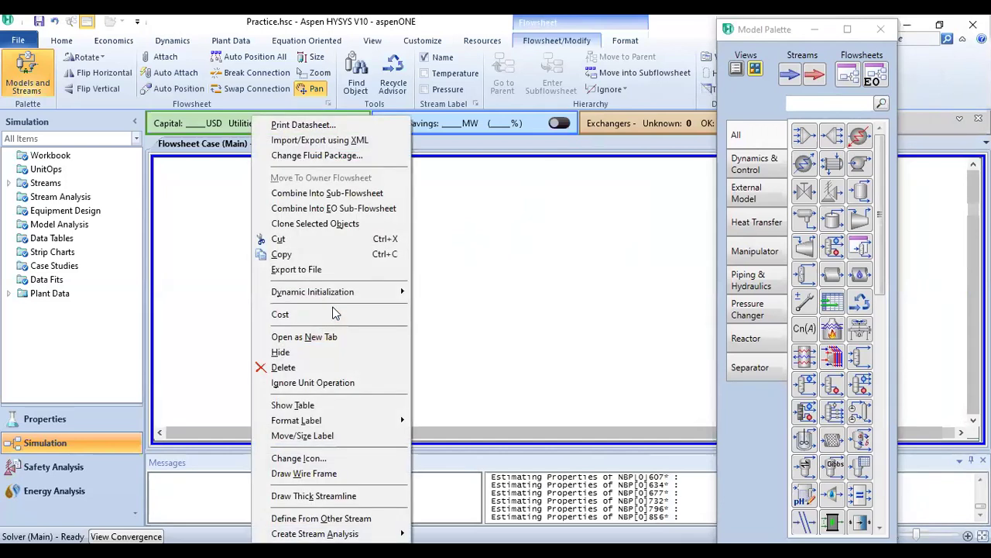
click(336, 404)
drag(465, 324, 477, 209)
drag(503, 308, 445, 302)
drag(407, 242, 391, 239)
drag(403, 310, 394, 309)
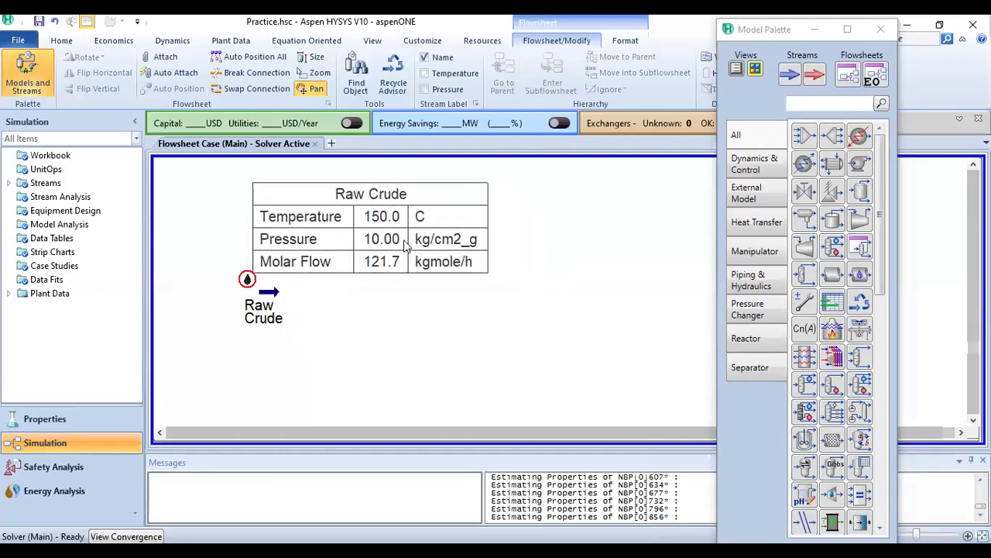
mouse_move(275, 310)
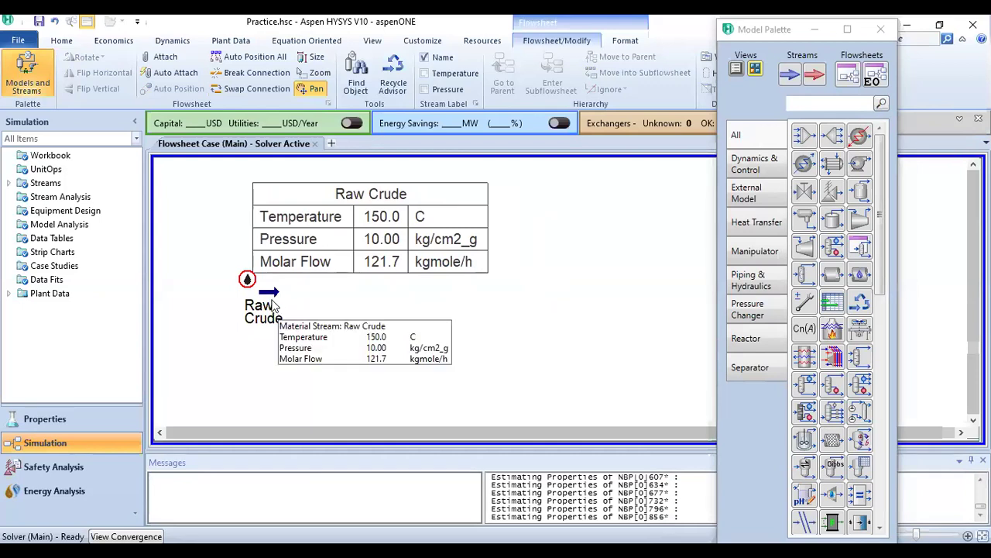
drag(325, 326, 318, 330)
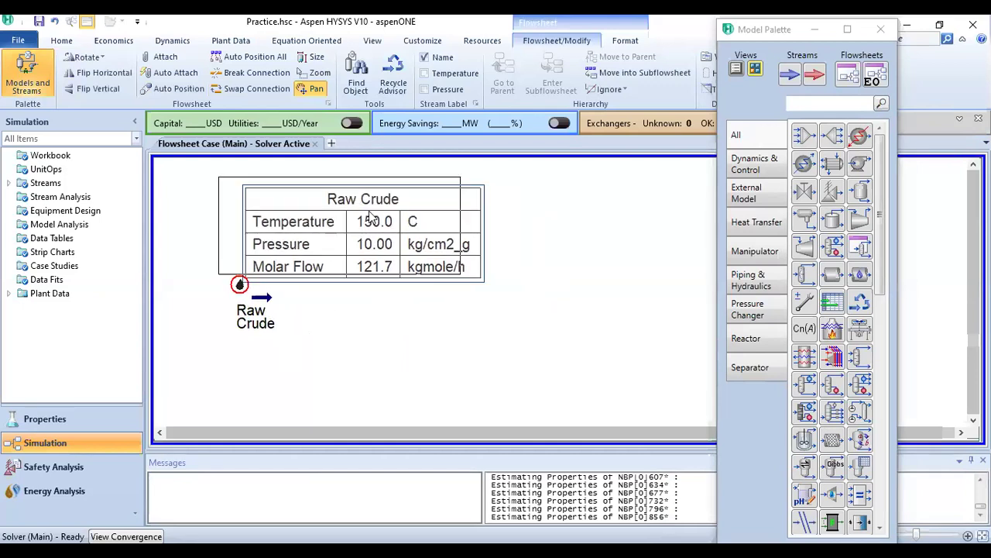
drag(395, 302, 372, 294)
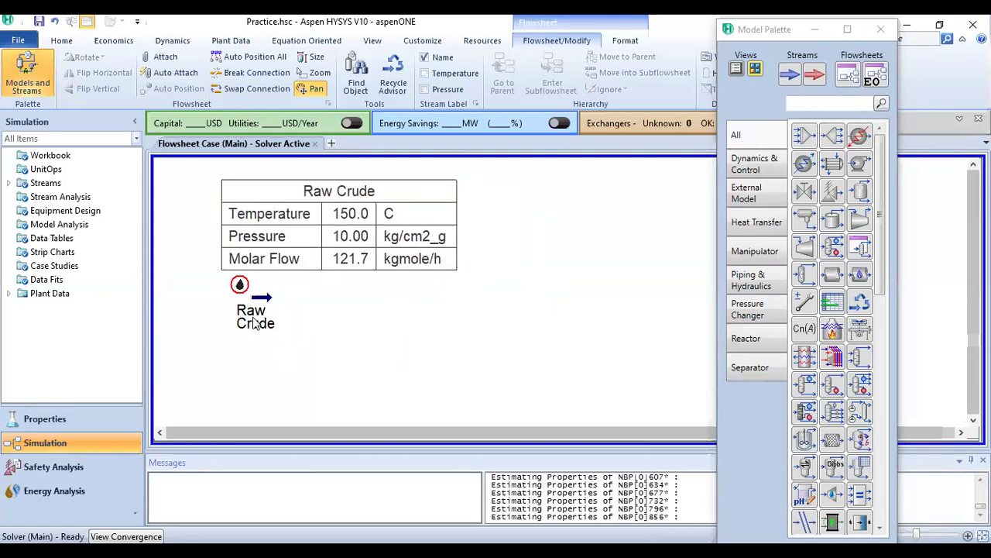
Try temperature and pressure as flowsheet stream labels, then restore the label to the stream name only
mouse_move(266, 329)
click(425, 73)
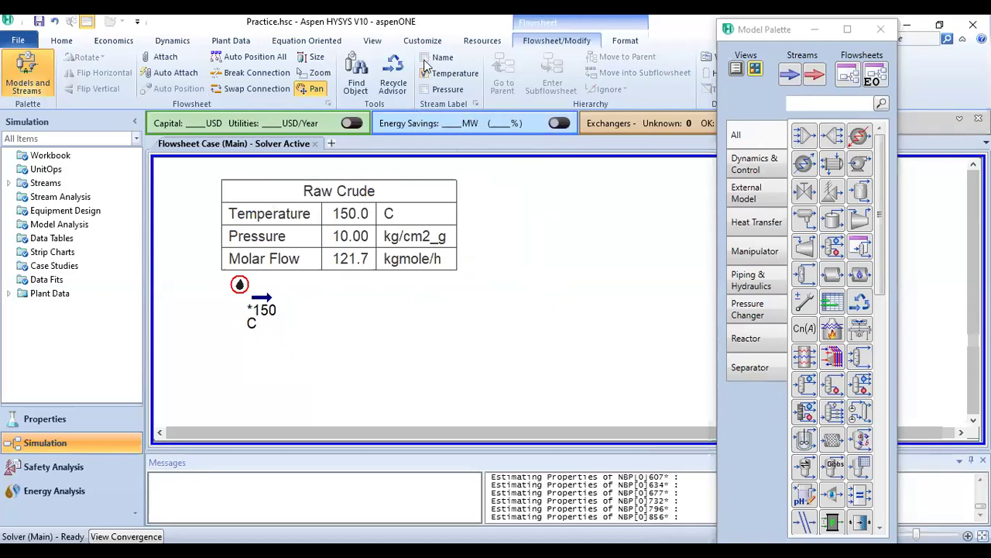
click(424, 90)
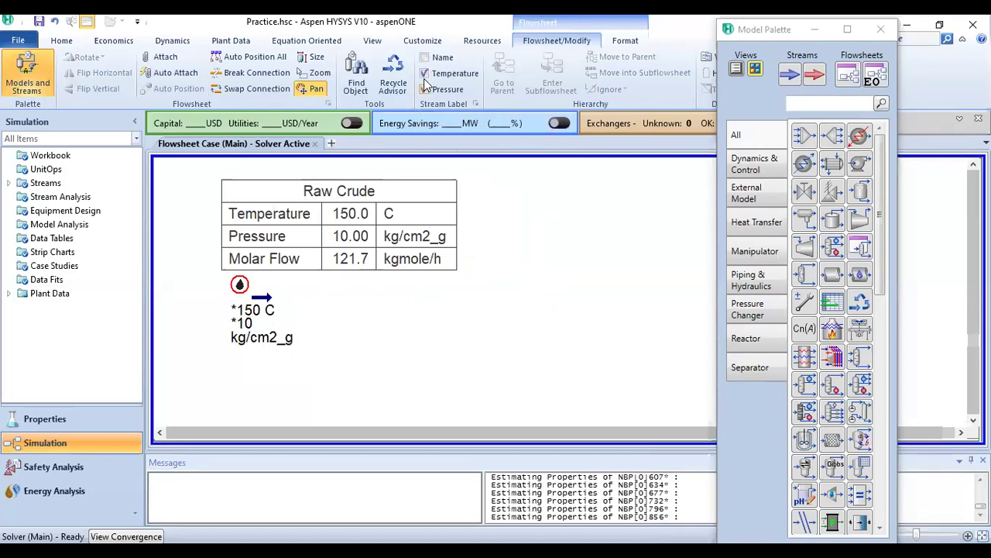
click(425, 57)
click(424, 89)
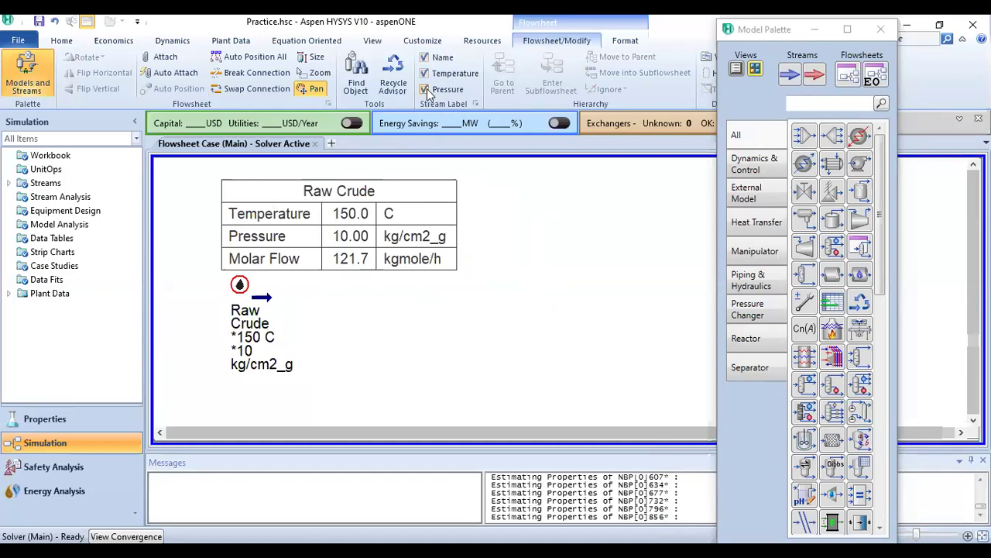
click(424, 73)
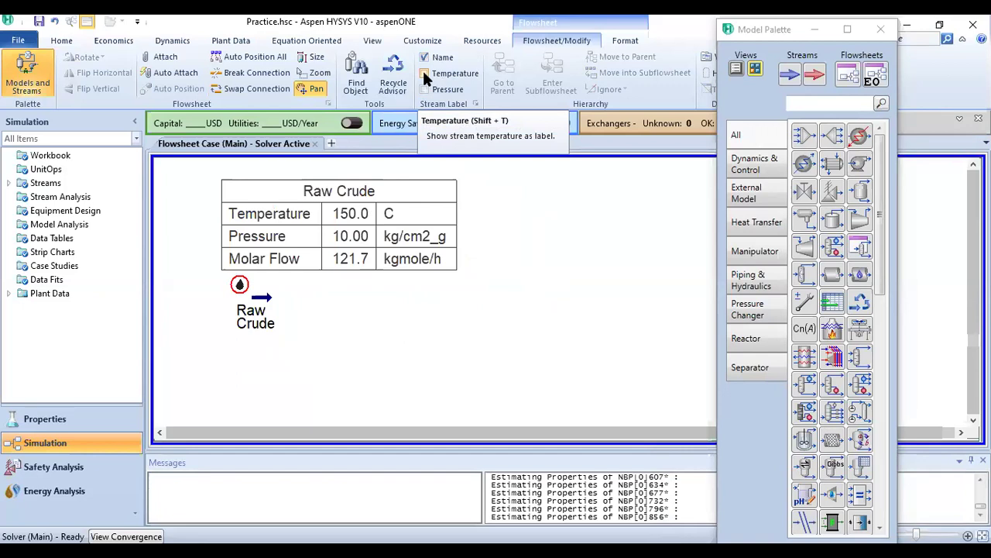
Move the model palette farther from the Raw Crude table to free space on the flowsheet
drag(560, 255, 537, 303)
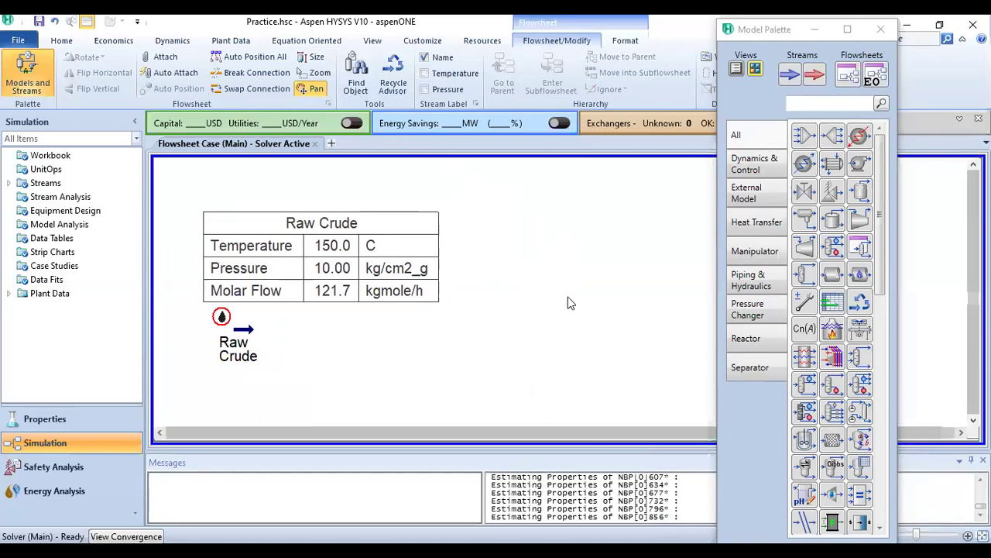
drag(777, 40, 820, 36)
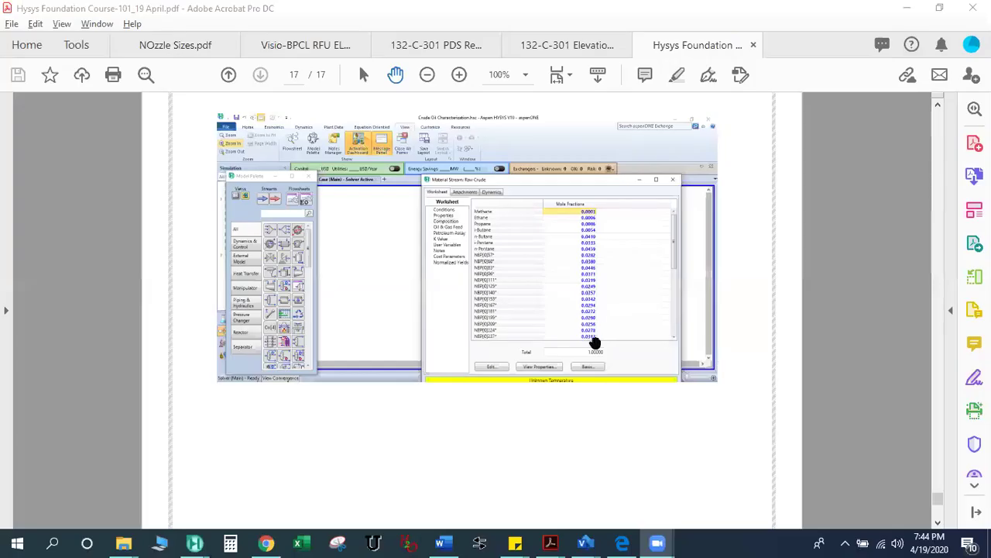
In Adobe Acrobat, review the crude characterization procedure in the Hysys Foundation Course-101_19 April PDF, from the oil creation steps to the assay calculation
scroll(603, 344, up, 5)
scroll(603, 344, down, 3)
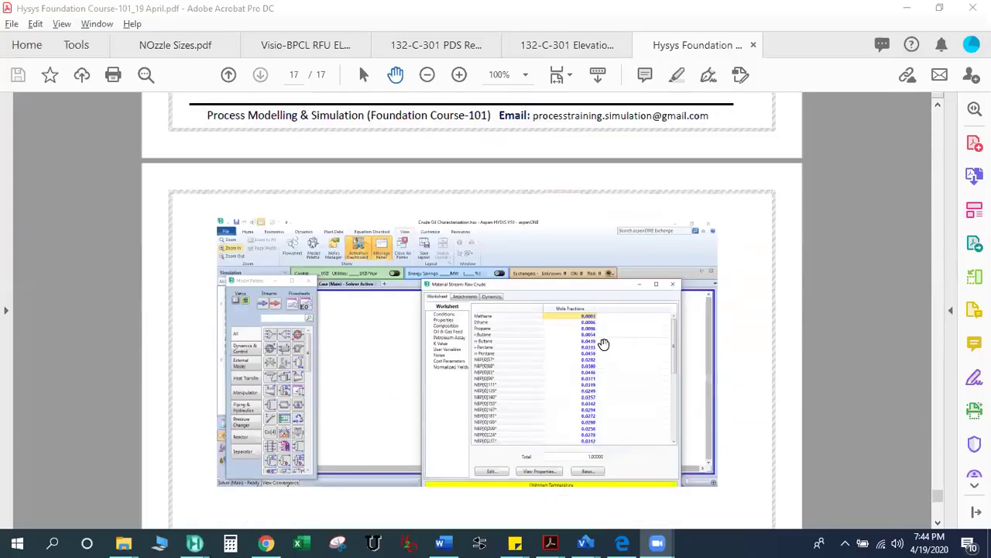
scroll(604, 344, up, 5)
scroll(612, 339, down, 6)
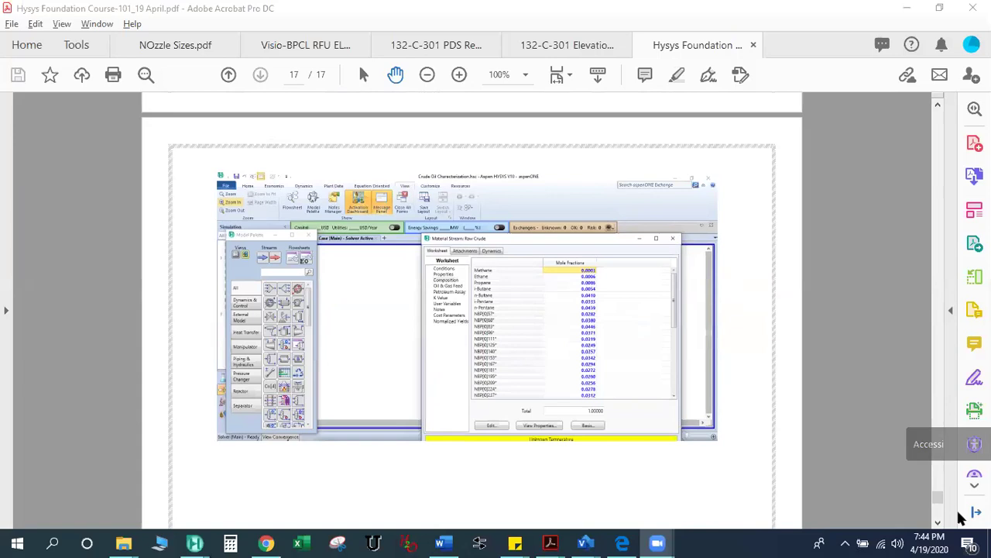
drag(940, 472, 938, 325)
scroll(458, 364, down, 2)
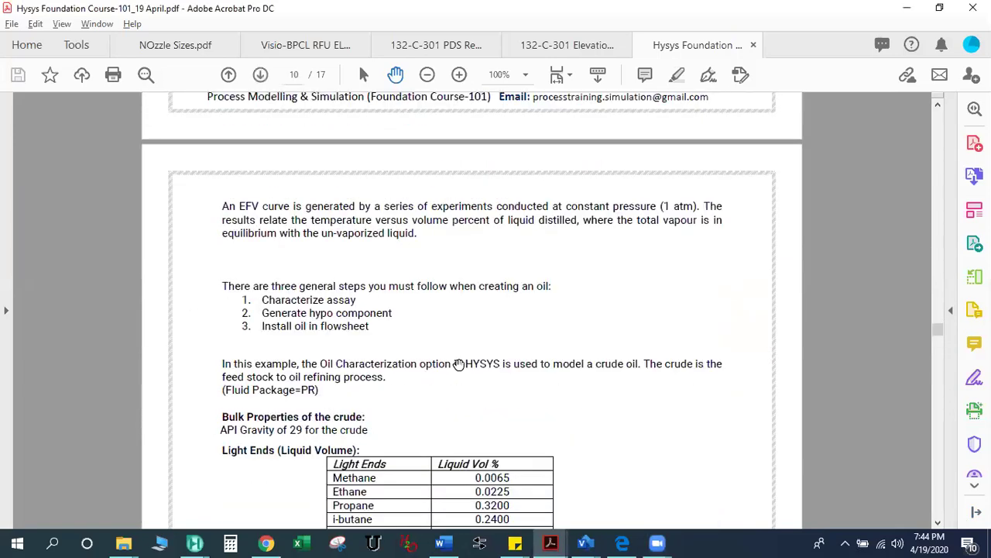
scroll(458, 364, down, 3)
scroll(549, 329, down, 20)
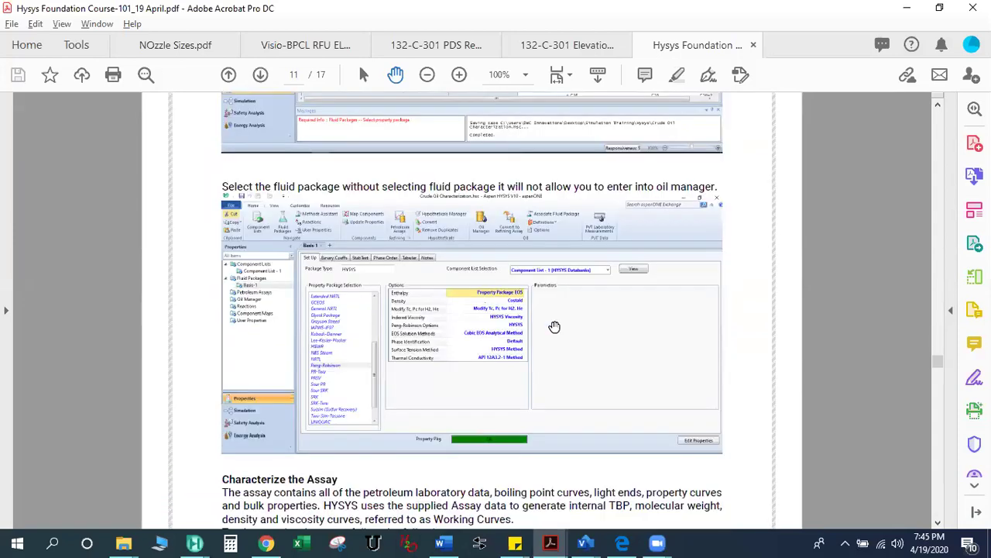
scroll(555, 326, down, 9)
scroll(555, 326, down, 11)
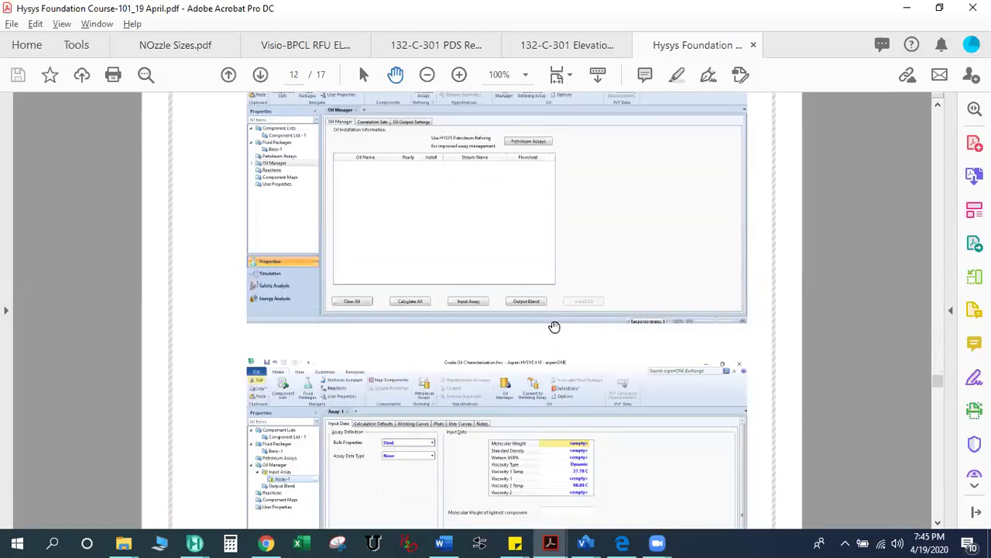
scroll(563, 322, down, 4)
scroll(562, 322, down, 18)
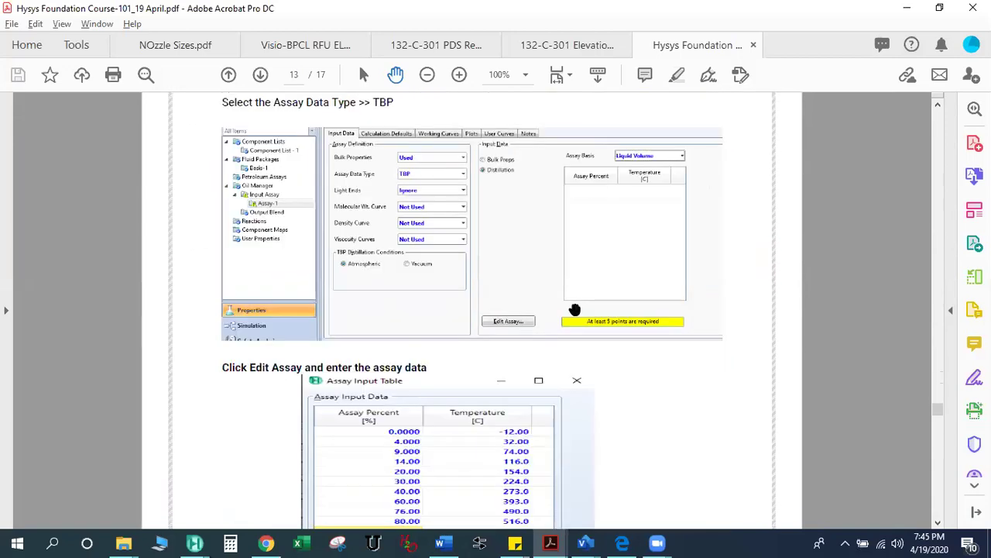
scroll(591, 299, down, 5)
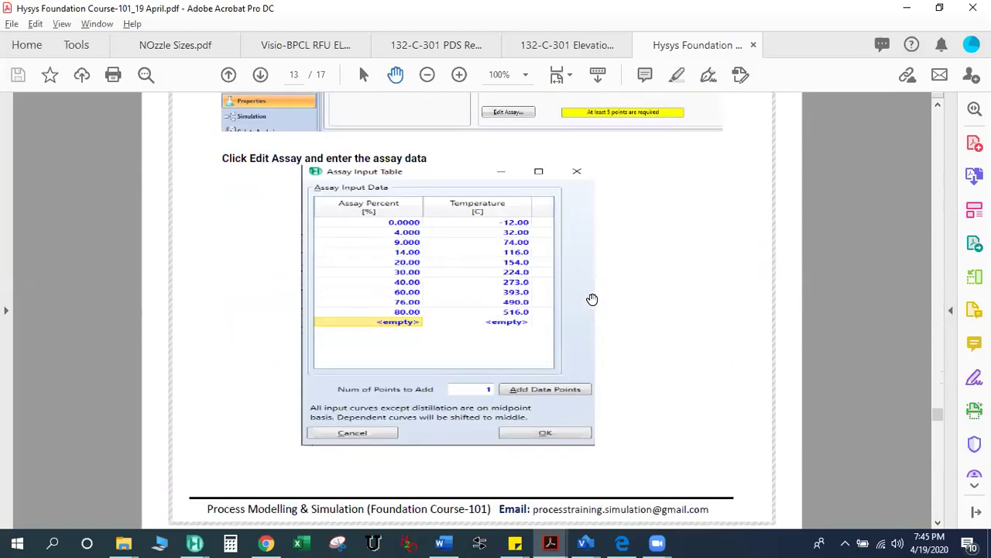
scroll(615, 279, down, 8)
scroll(620, 279, down, 10)
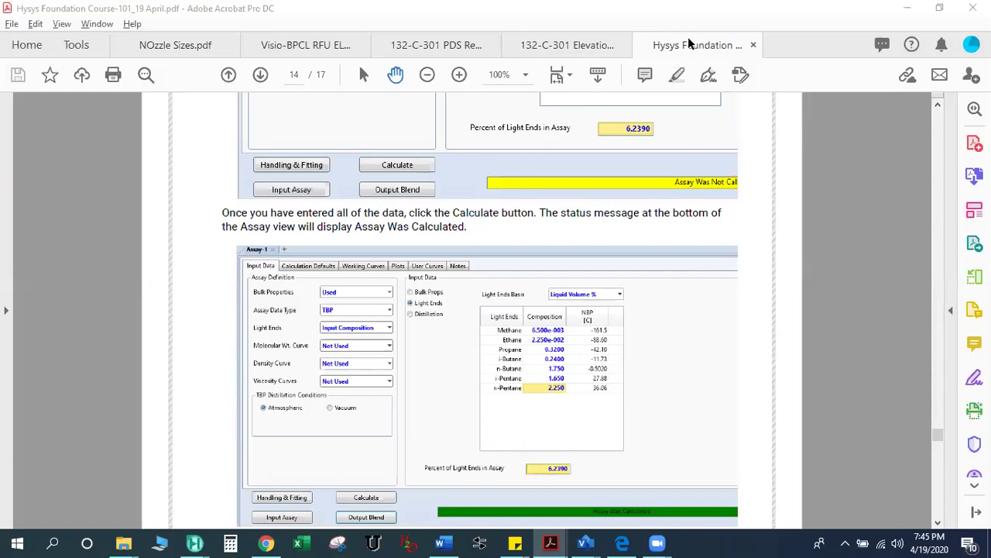
Minimize the course PDF, open the Training Schedule PDF from the My Online Training folder and read the day-by-day course topics
click(907, 8)
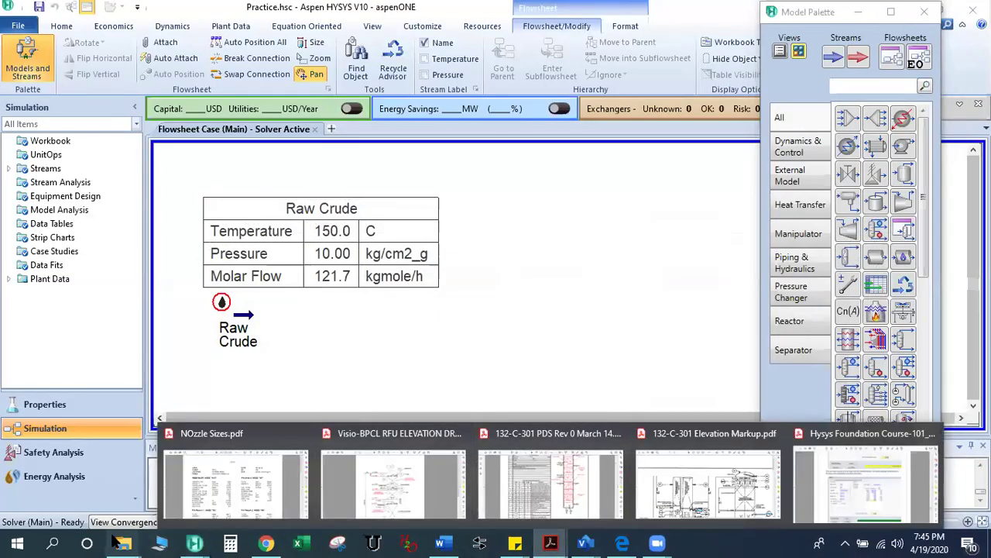
mouse_move(124, 542)
mouse_move(75, 490)
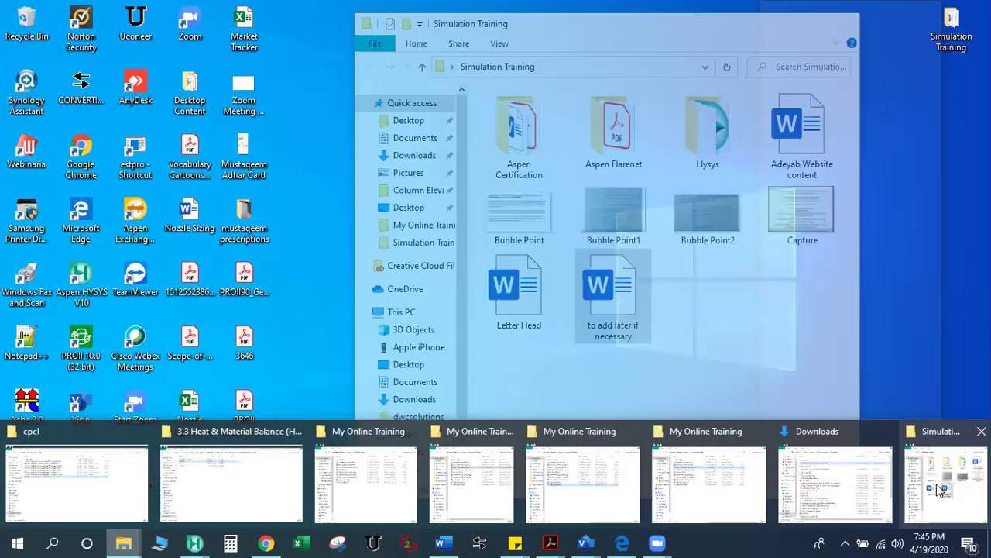
click(699, 491)
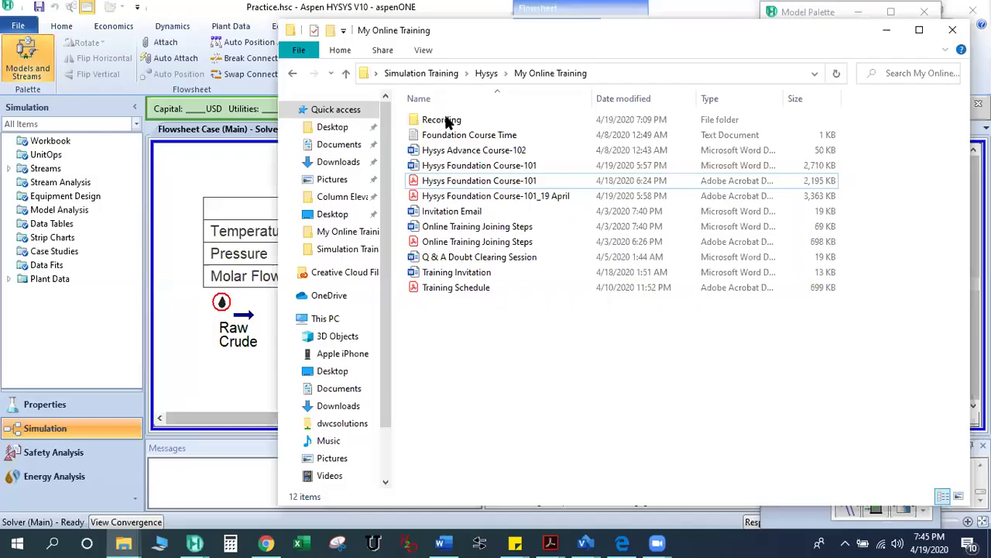
double_click(488, 287)
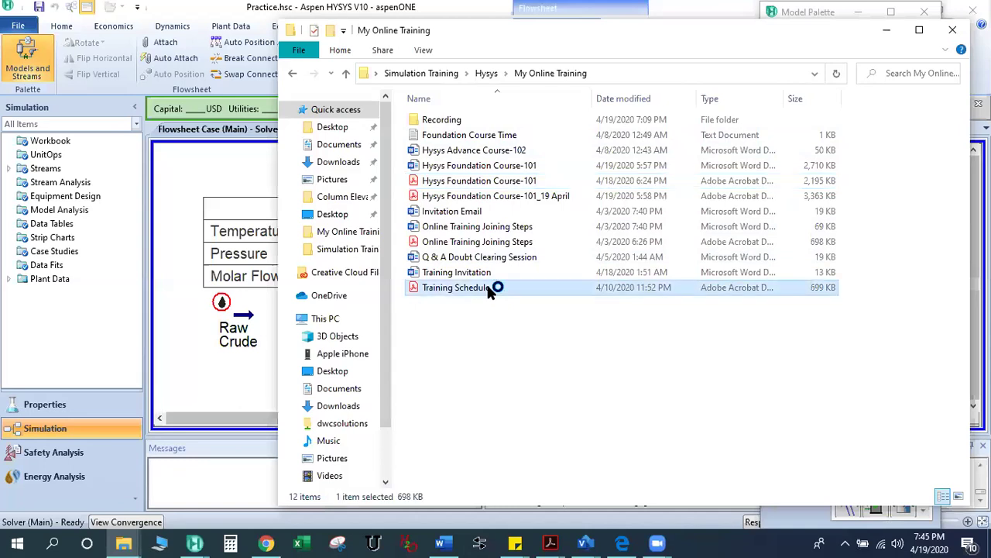
scroll(546, 356, down, 2)
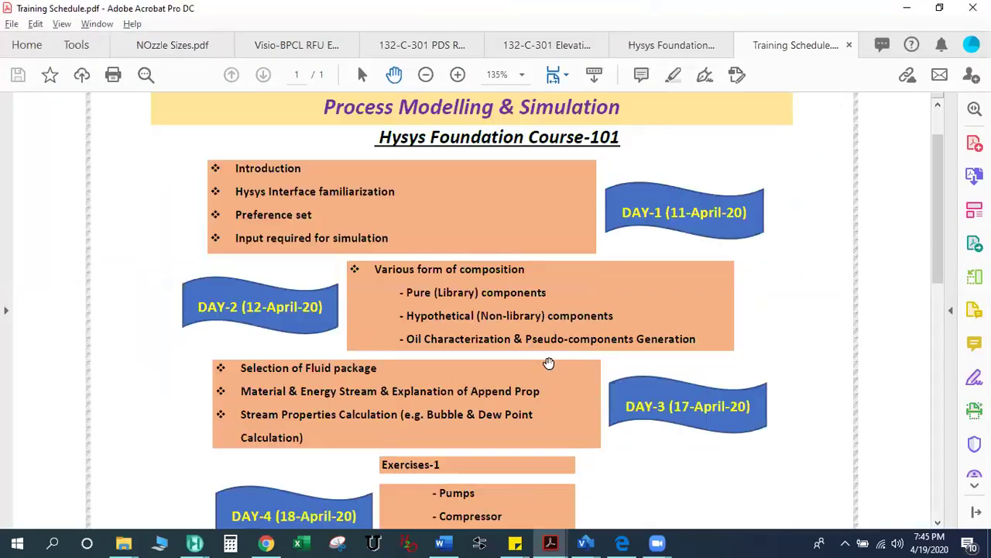
scroll(736, 361, down, 1)
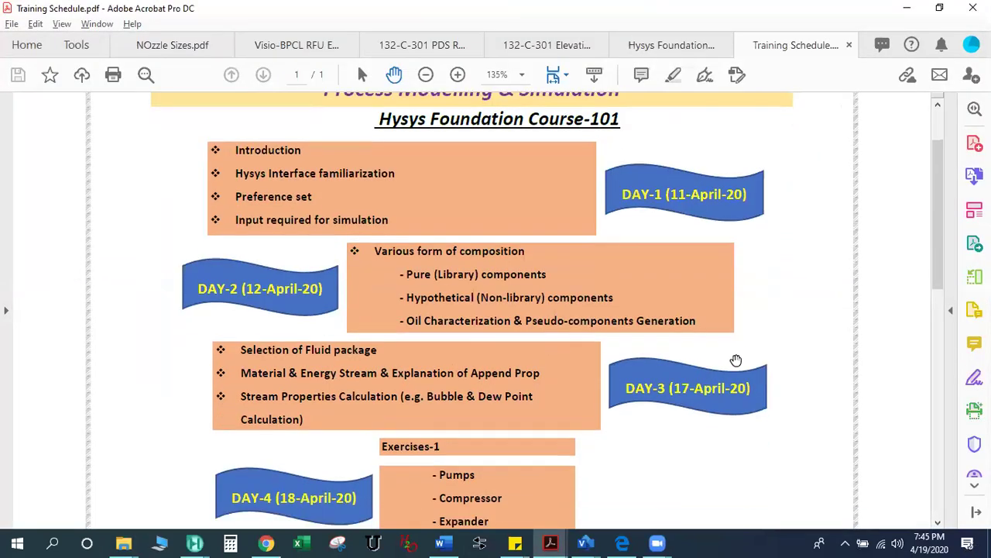
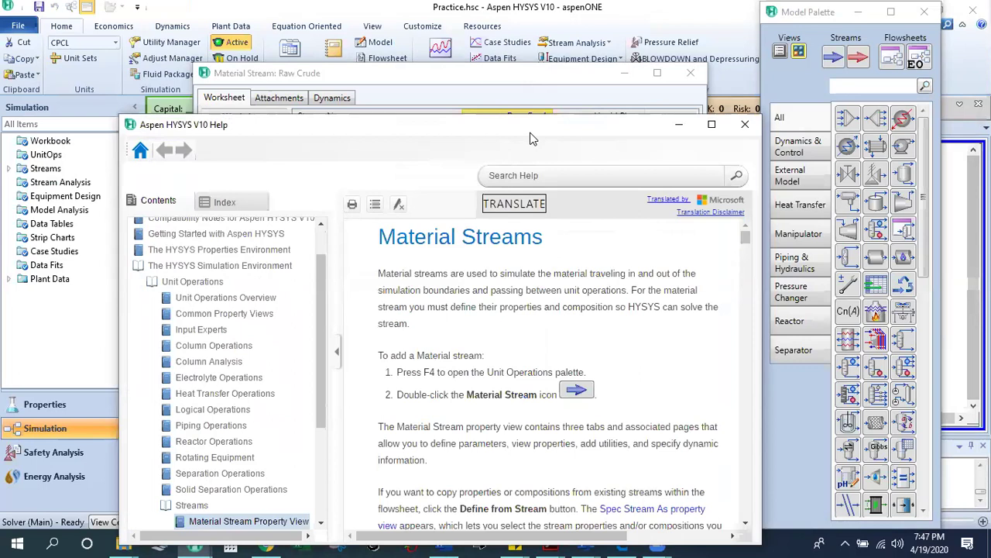
Examine the Material Streams help topic and its contents list, close the help, and move the Raw Crude stream window below its table
drag(530, 134, 499, 142)
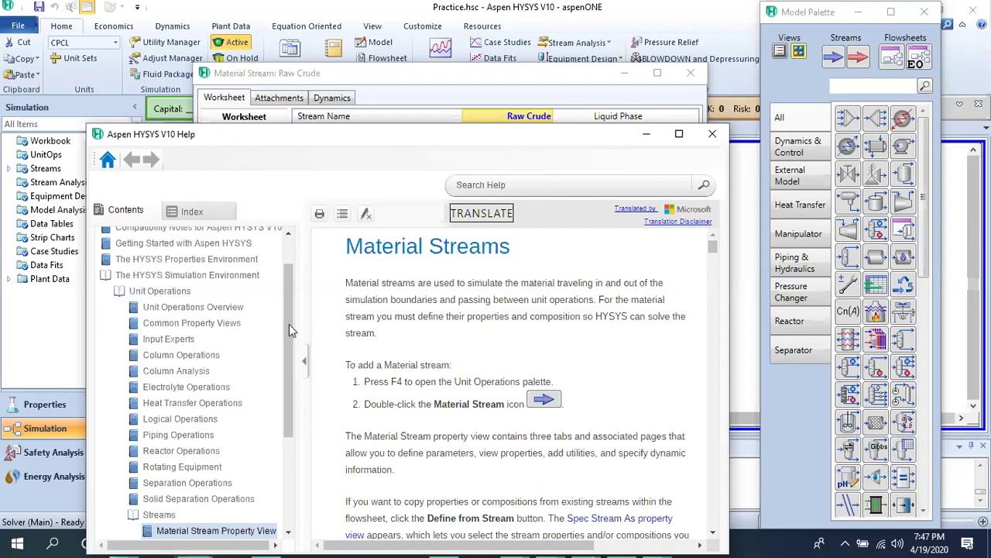
drag(284, 327, 287, 275)
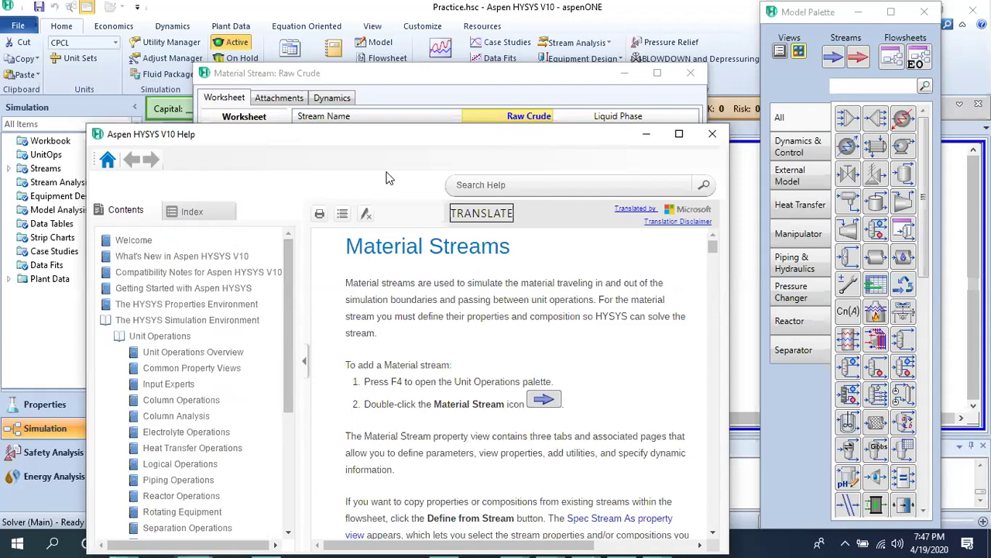
drag(400, 133, 406, 73)
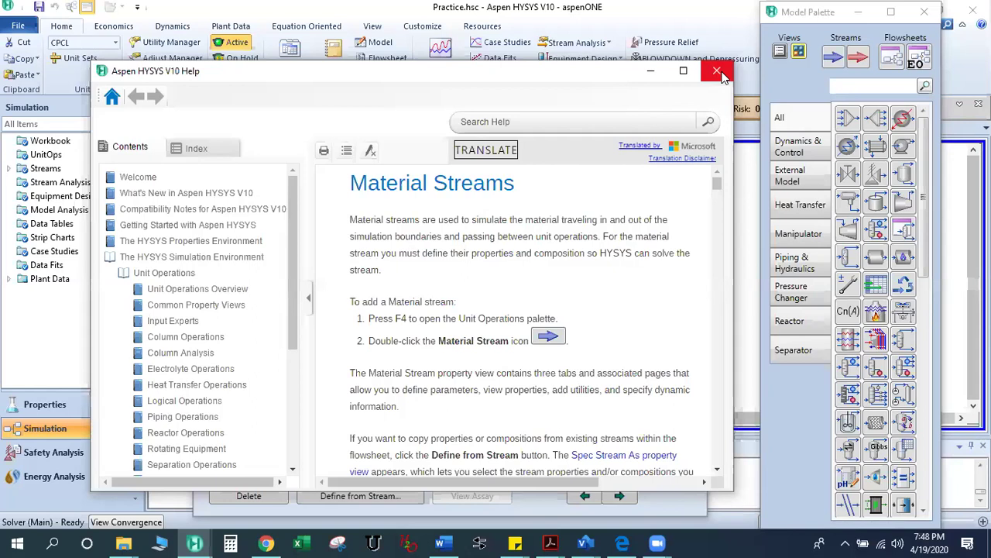
click(717, 73)
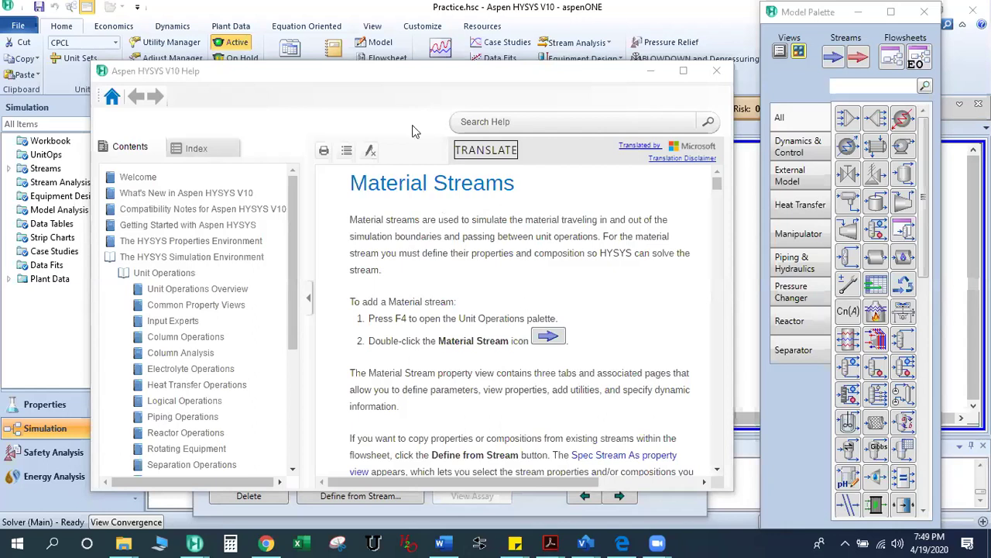
click(430, 70)
drag(430, 69, 440, 26)
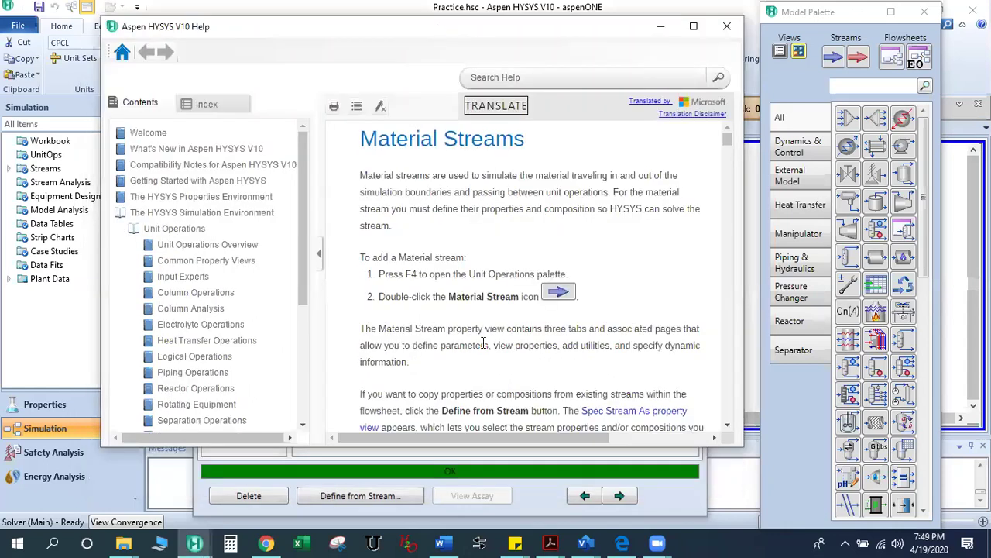
click(726, 26)
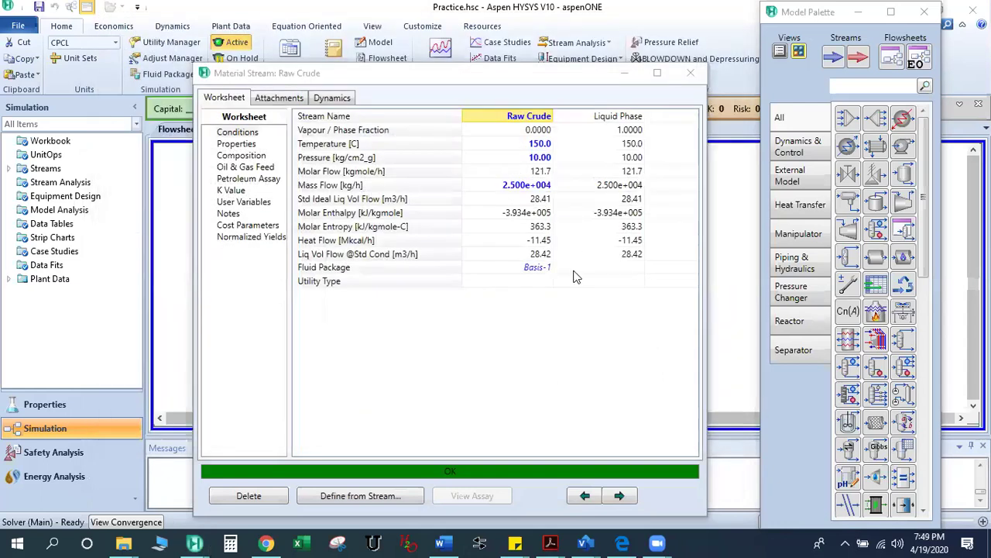
drag(445, 82, 411, 307)
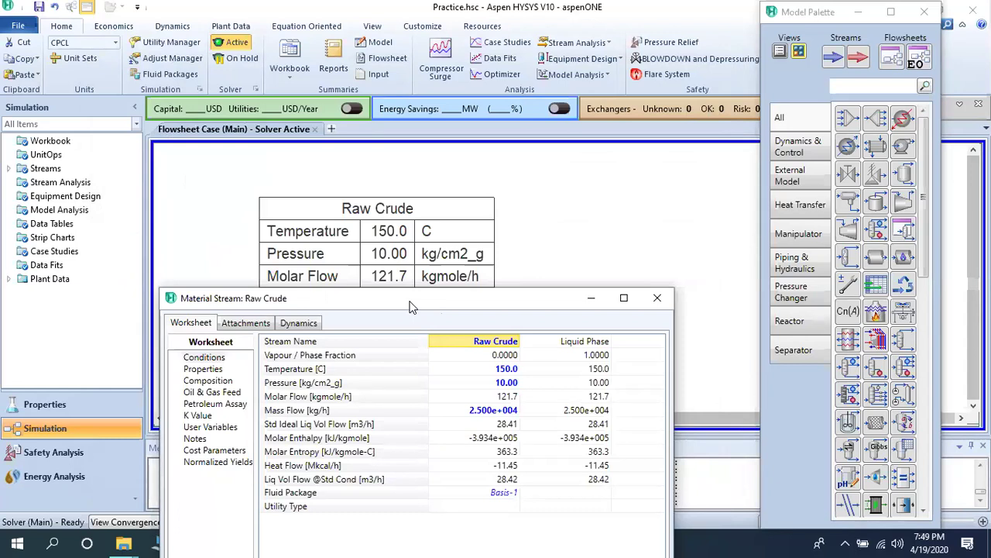
Open the context help for the Raw Crude stream window and read the Material Streams topic through the Spec Stream As property view section
drag(412, 307, 441, 129)
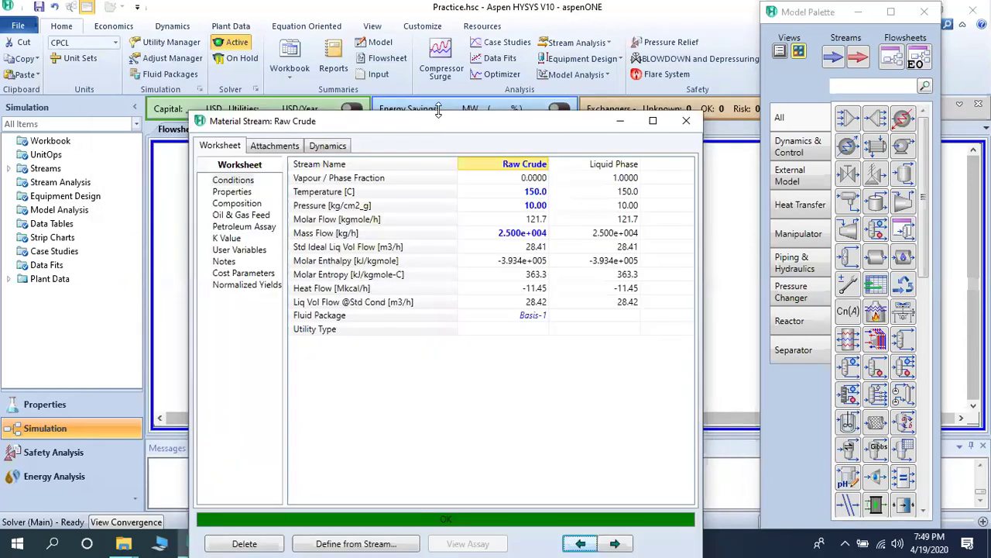
key(F1)
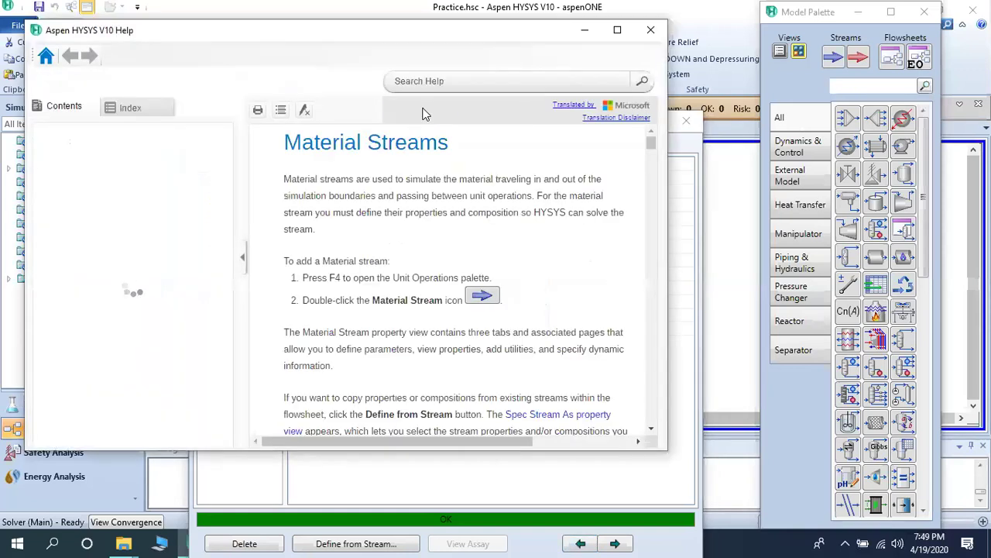
drag(283, 143, 461, 143)
drag(285, 176, 608, 211)
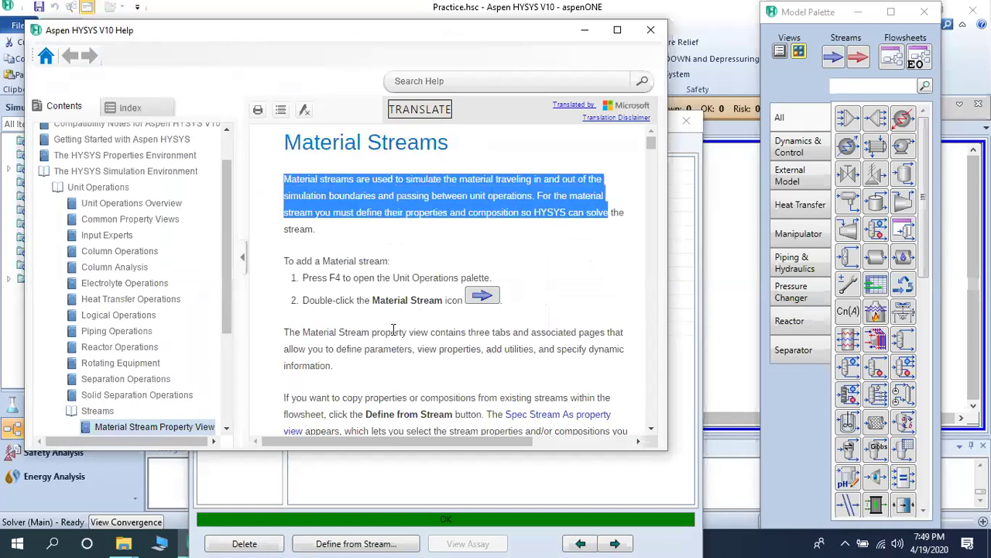
scroll(393, 351, down, 3)
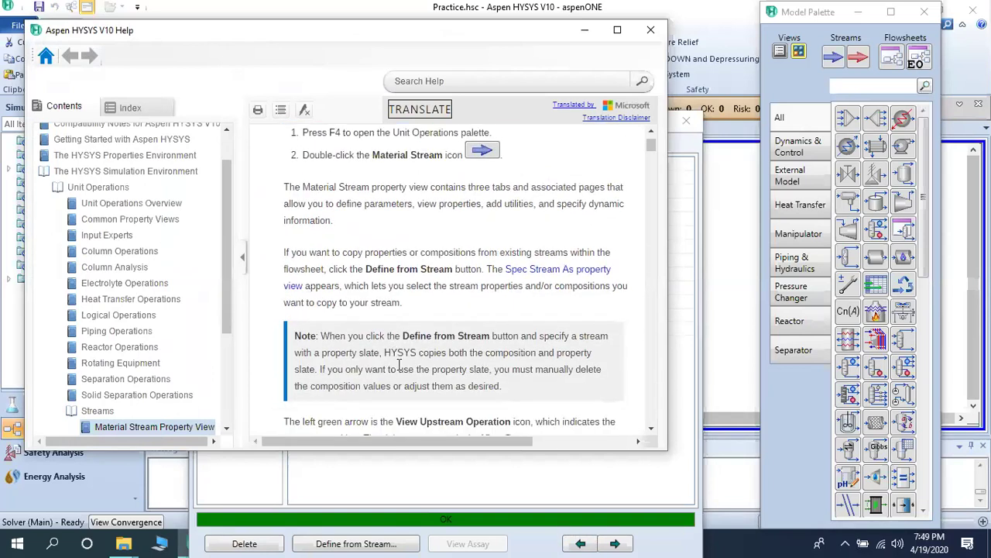
scroll(423, 338, down, 3)
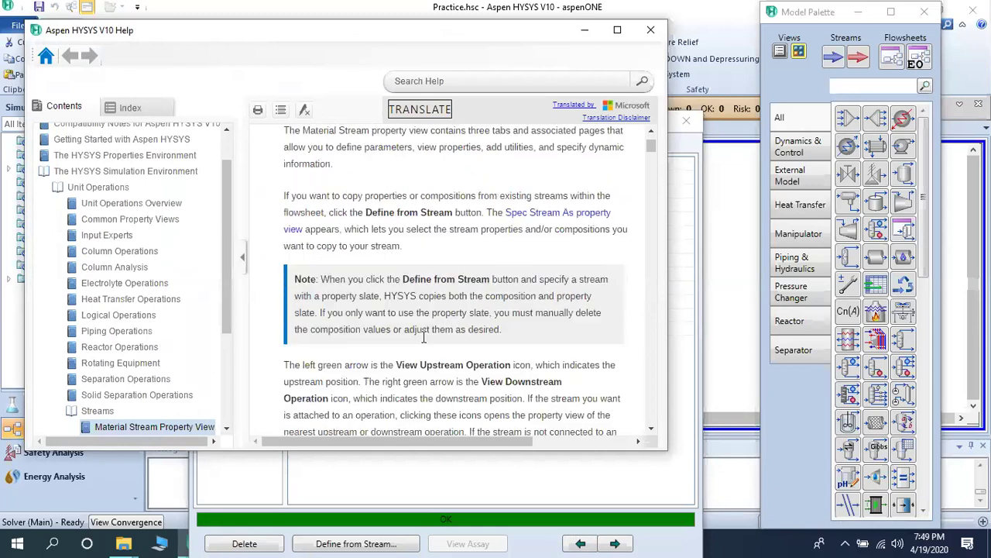
scroll(423, 339, down, 2)
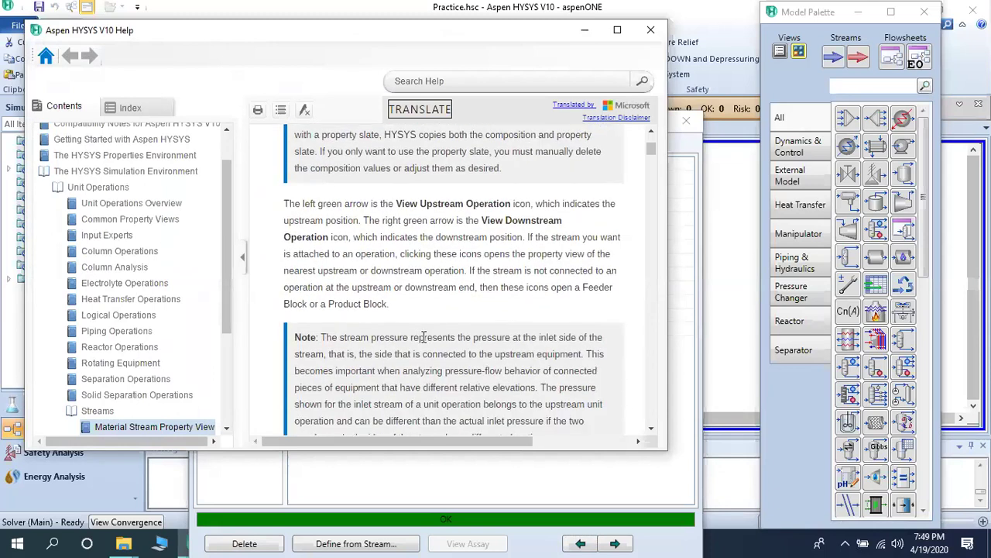
scroll(455, 329, down, 3)
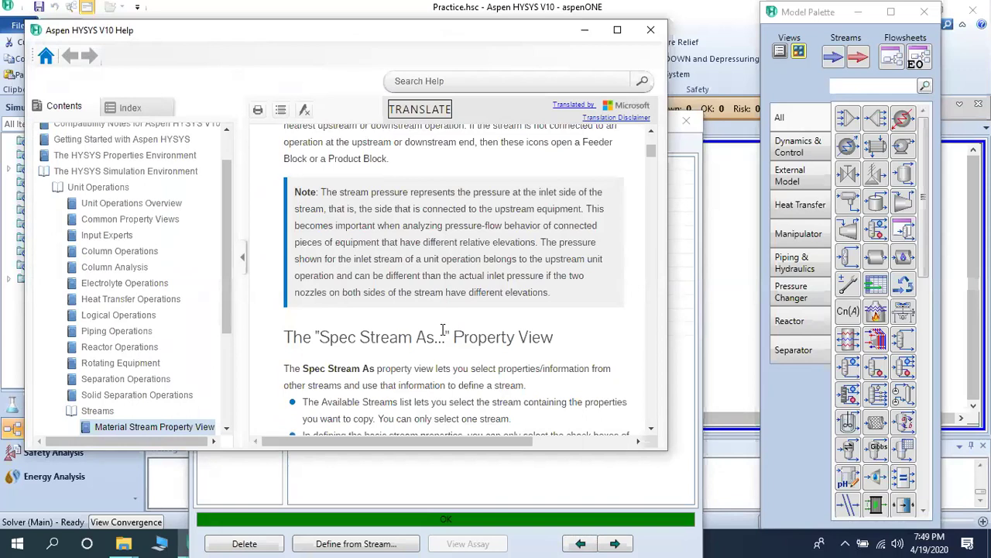
scroll(455, 333, down, 3)
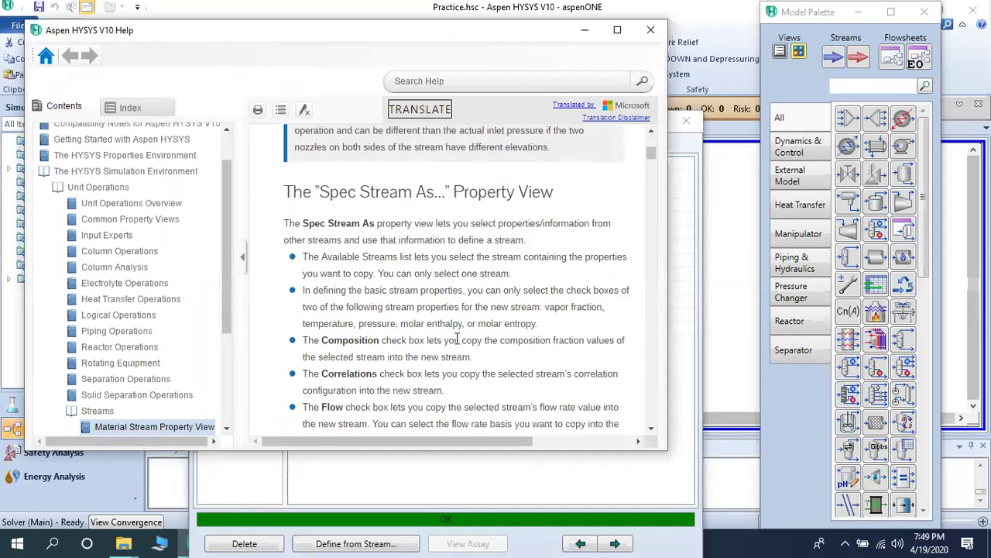
Read the Worksheet Tab and Conditions Page sections of the help, and close the help and the Raw Crude stream window
scroll(457, 341, down, 5)
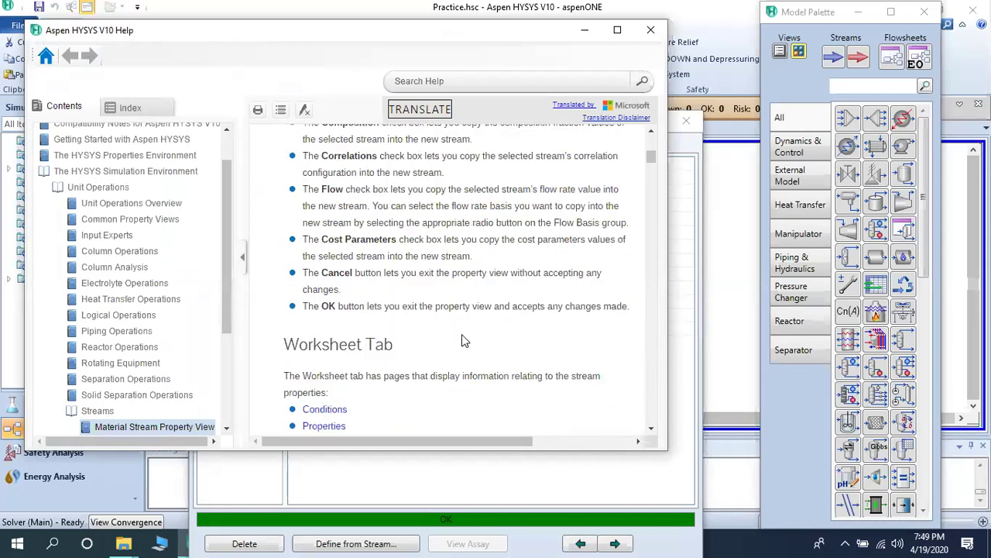
scroll(462, 334, down, 5)
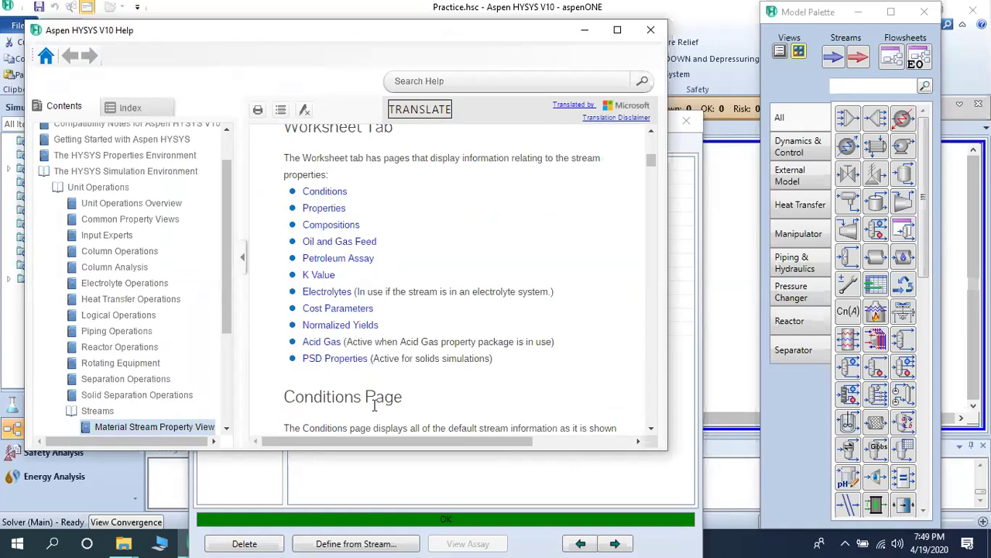
scroll(427, 378, down, 5)
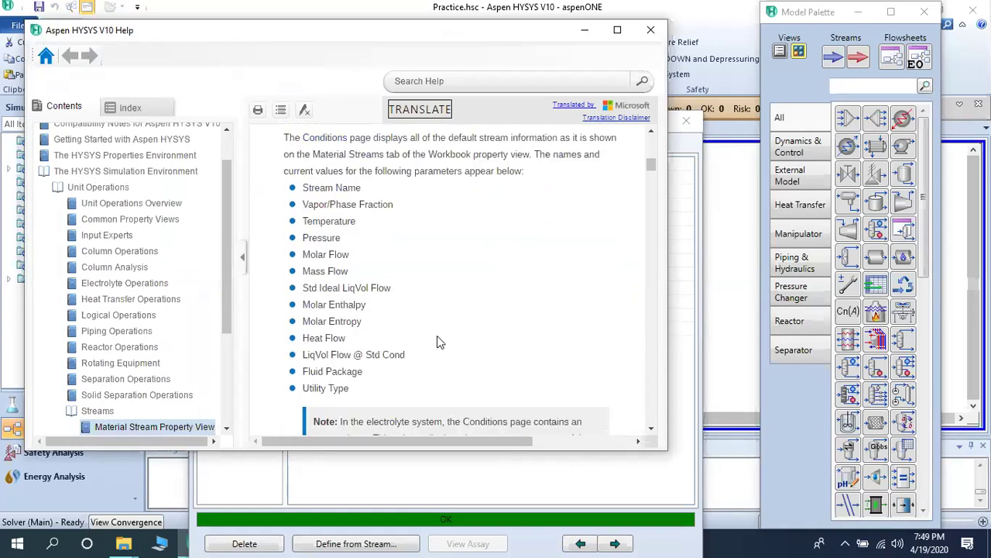
scroll(440, 312, down, 4)
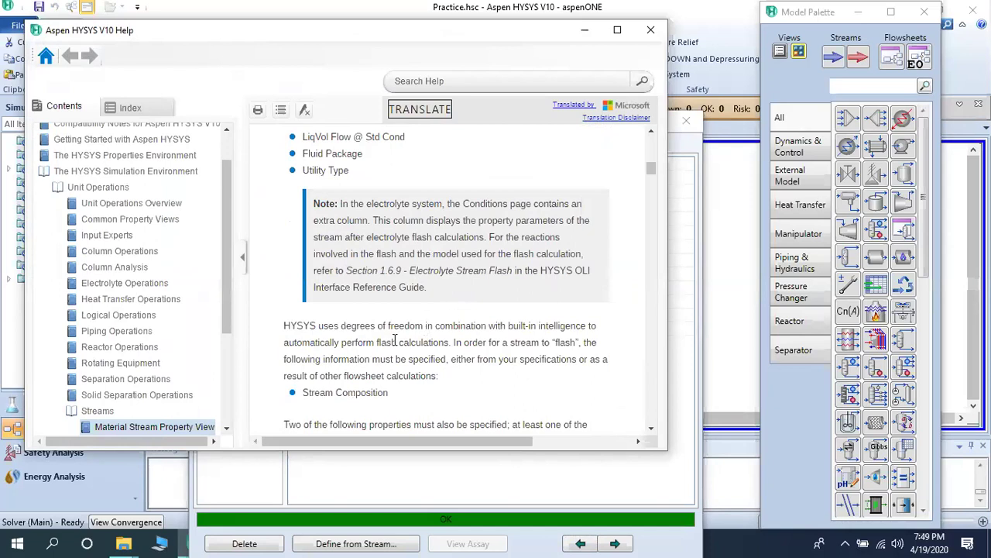
click(651, 30)
click(686, 120)
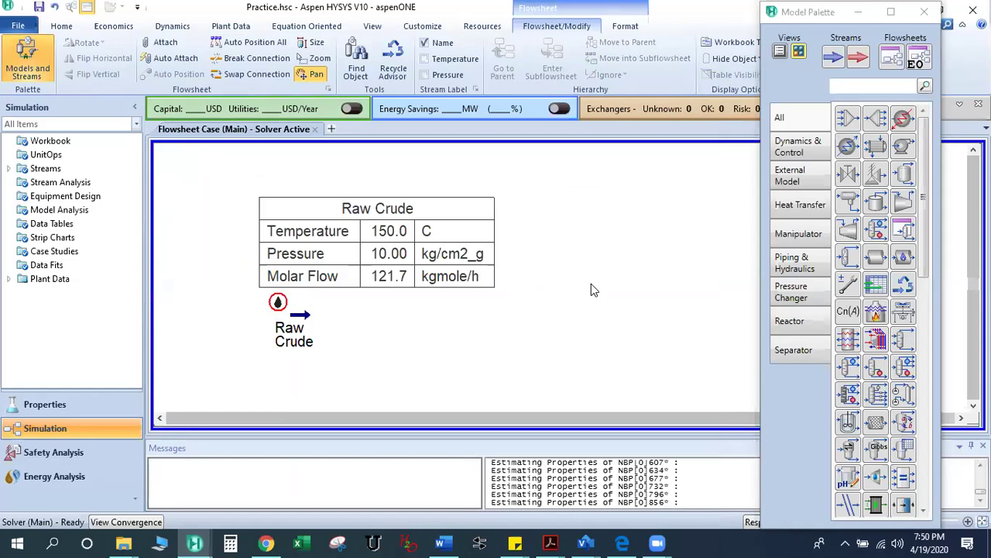
Check the flowsheet's Process Flow Diagram (PFD) help topic, close the help and minimize the model palette
key(F1)
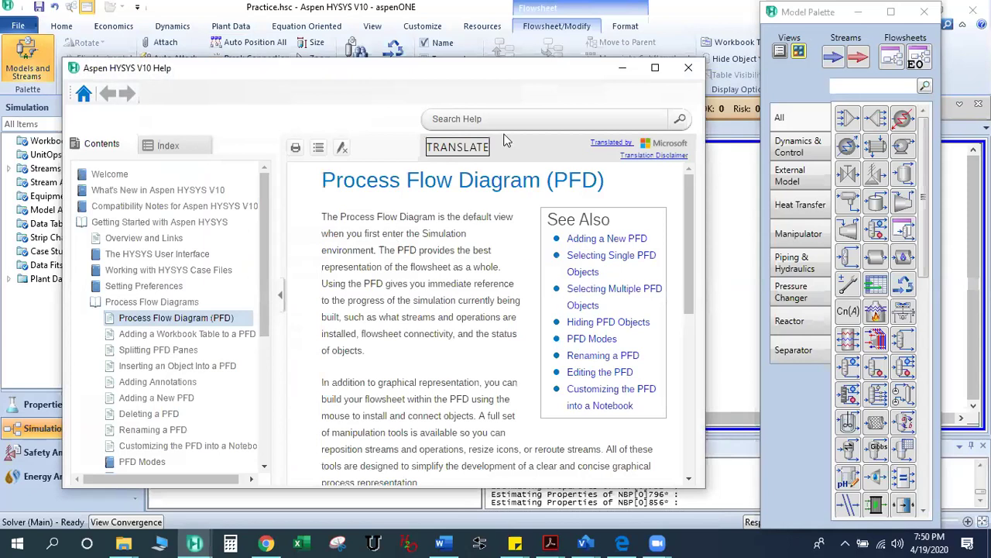
drag(491, 69, 538, 479)
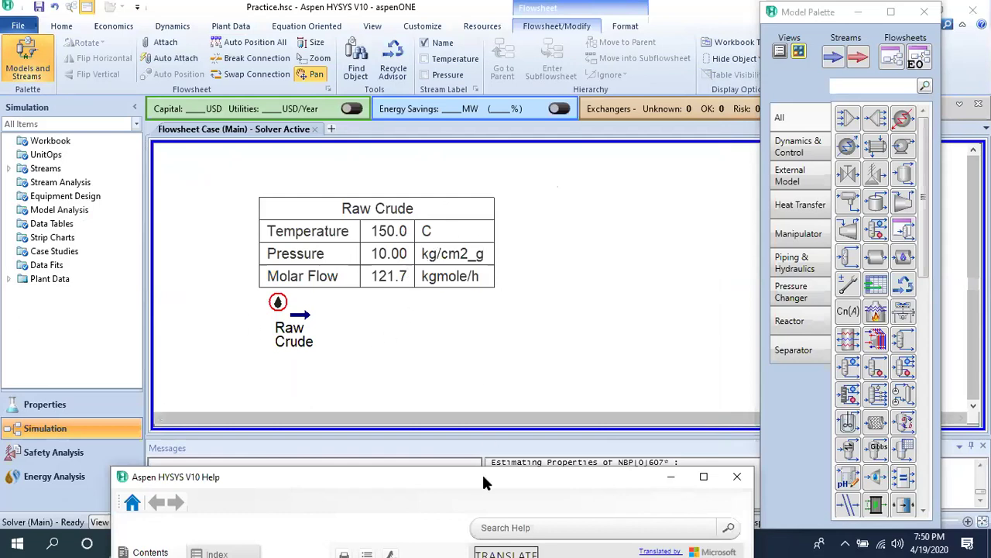
drag(483, 490, 477, 31)
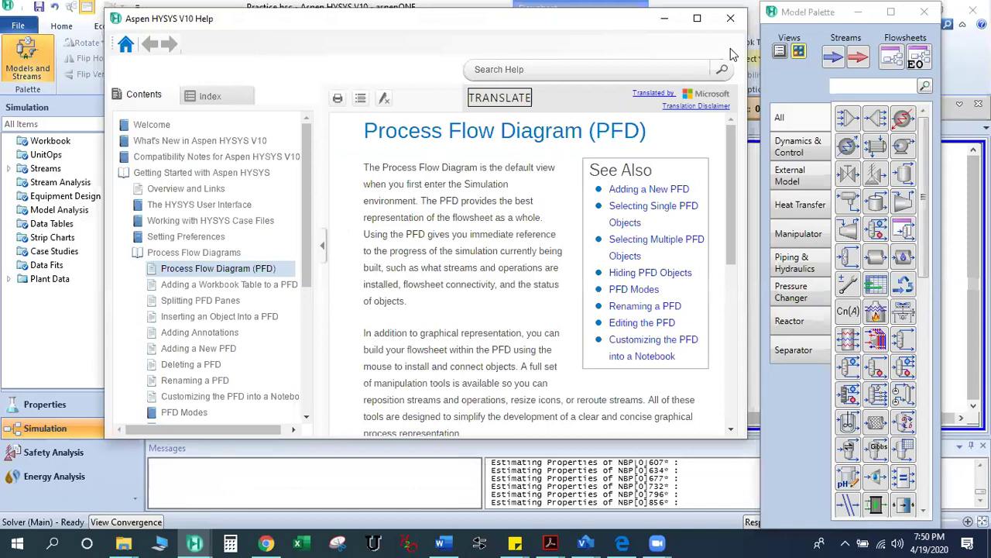
click(728, 19)
drag(629, 243, 615, 279)
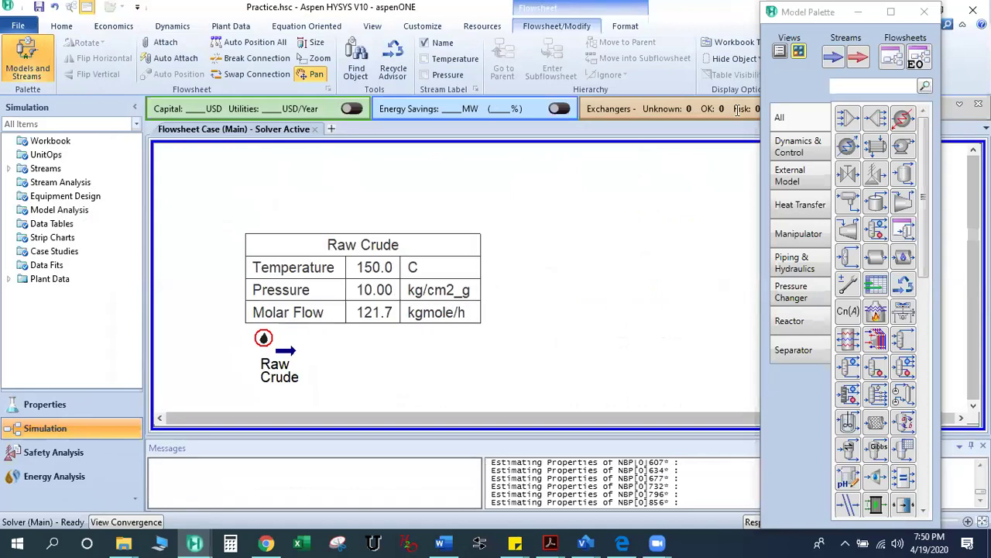
click(860, 13)
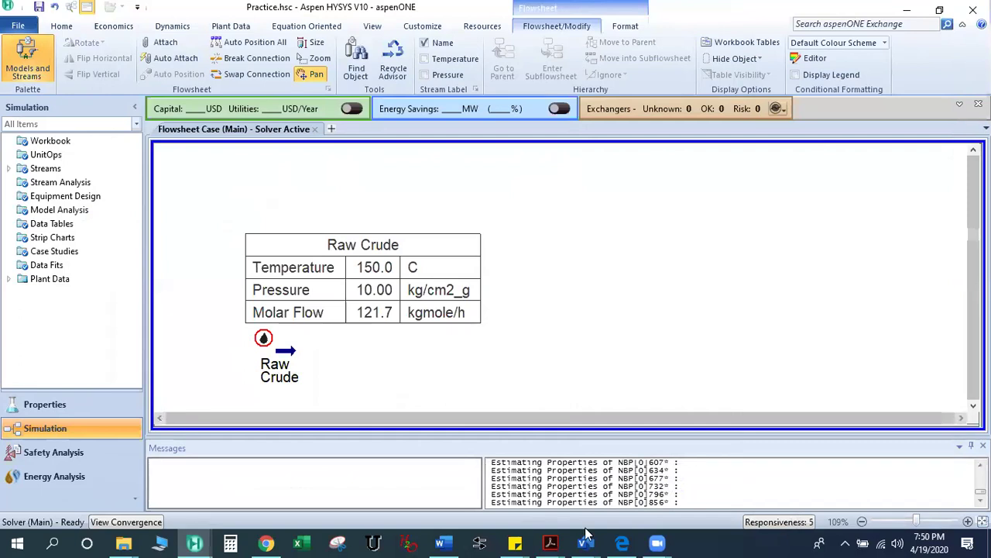
Switch to Adobe Acrobat, review the Training Schedule PDF's topics from Day-2 to Day-8, and minimize it to return to the flowsheet
click(550, 542)
click(876, 454)
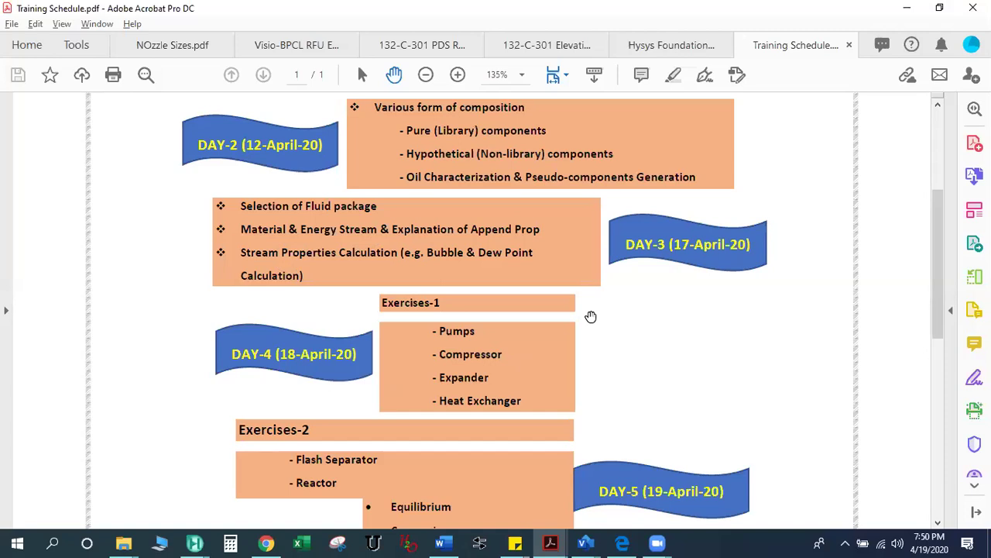
scroll(640, 372, down, 1)
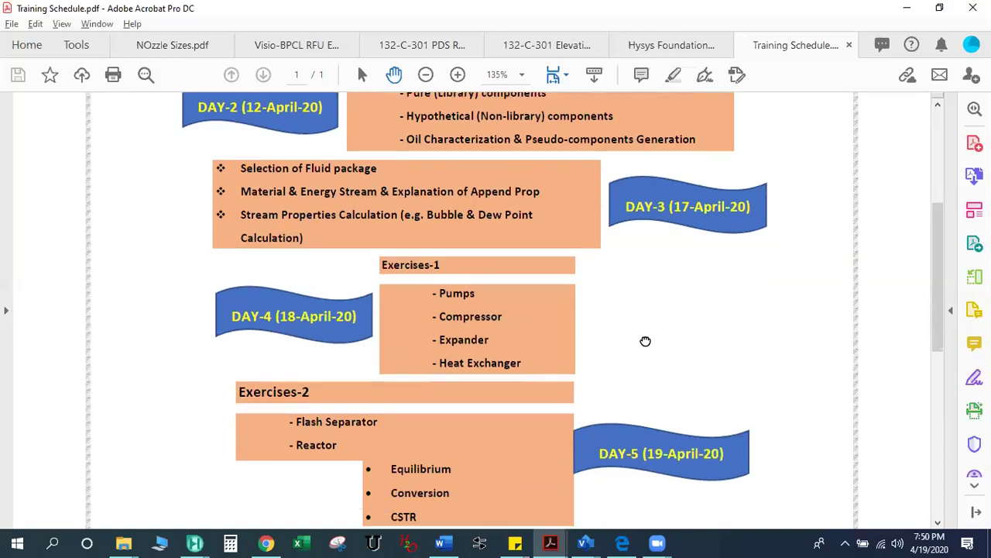
scroll(645, 341, down, 4)
scroll(647, 326, down, 5)
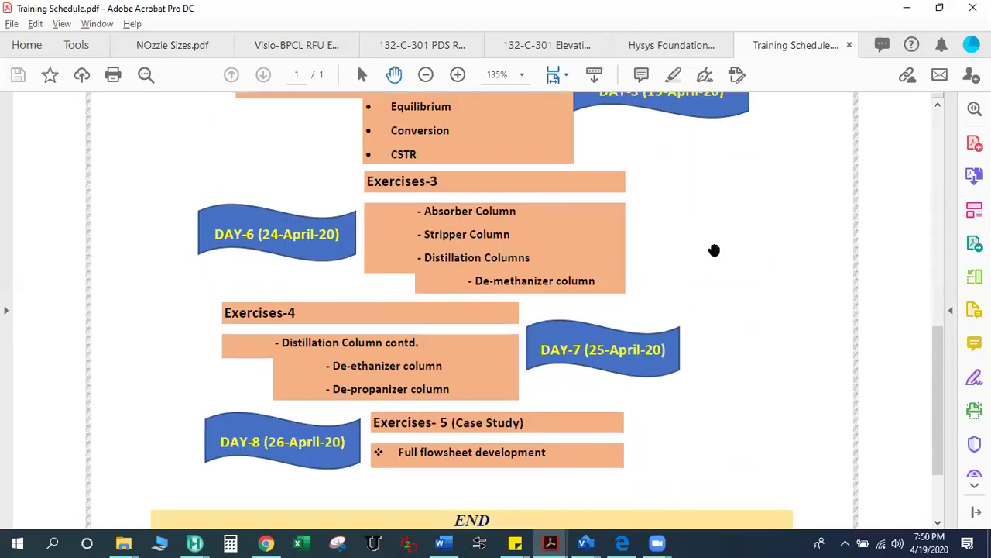
click(906, 9)
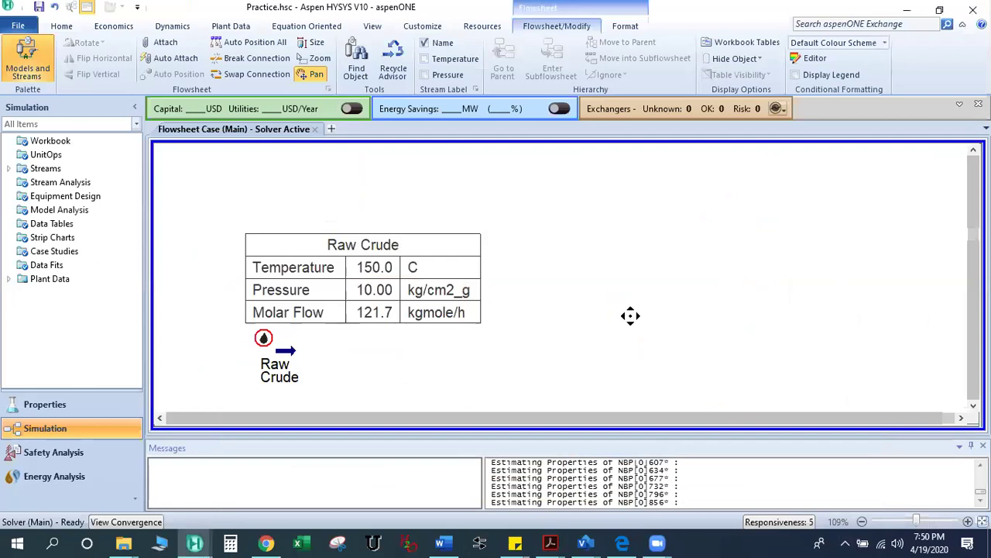
scroll(629, 289, down, 2)
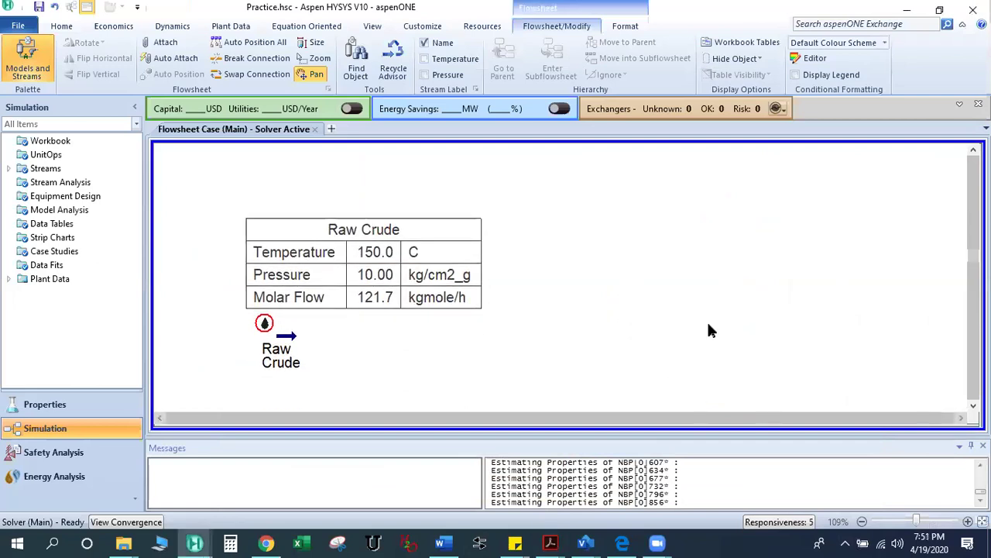
scroll(698, 321, up, 1)
drag(557, 361, 554, 337)
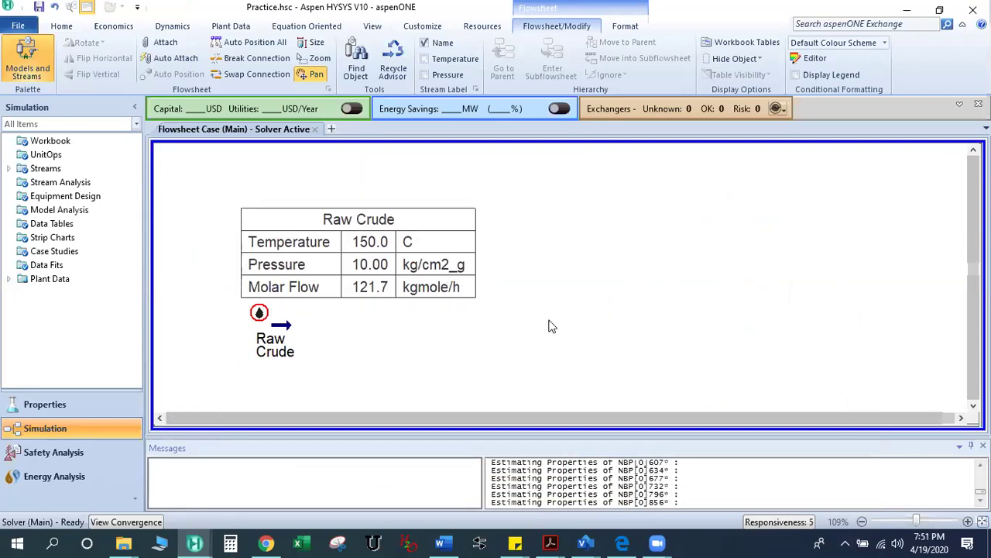
drag(516, 269, 517, 261)
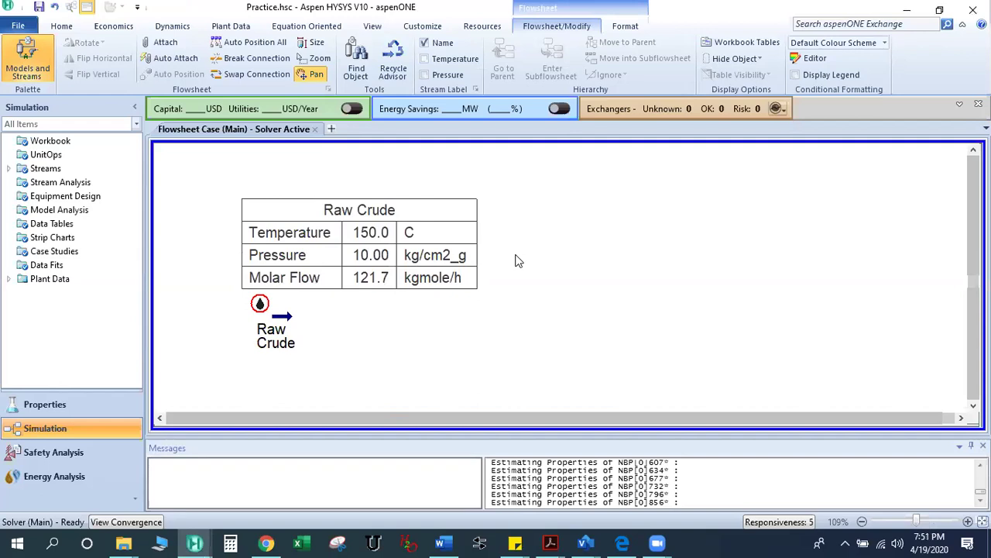
drag(513, 278, 504, 287)
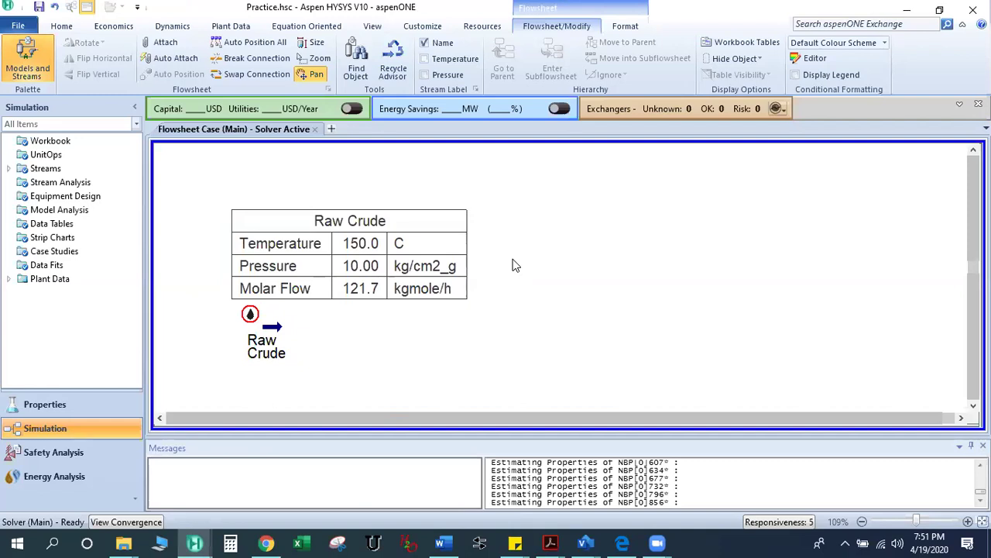
drag(426, 364, 409, 347)
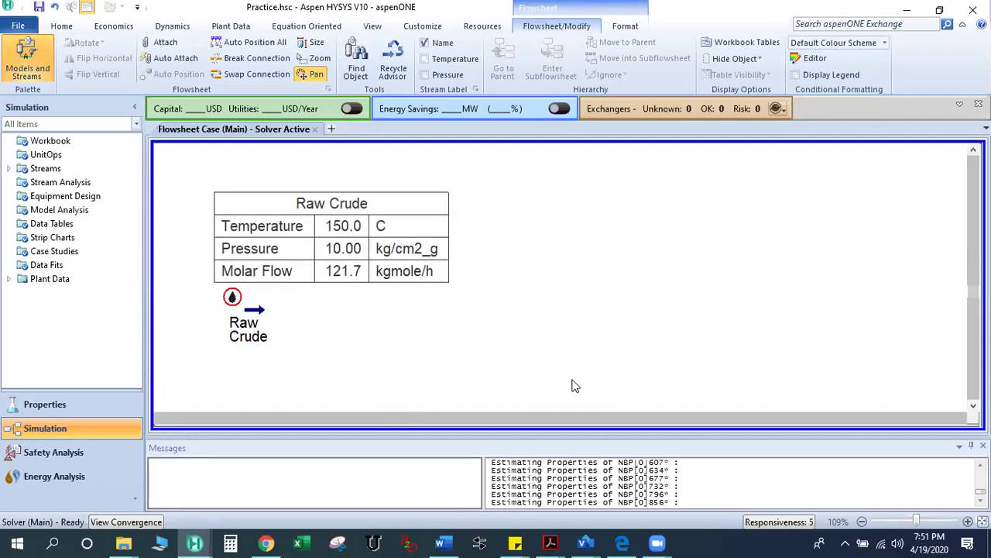